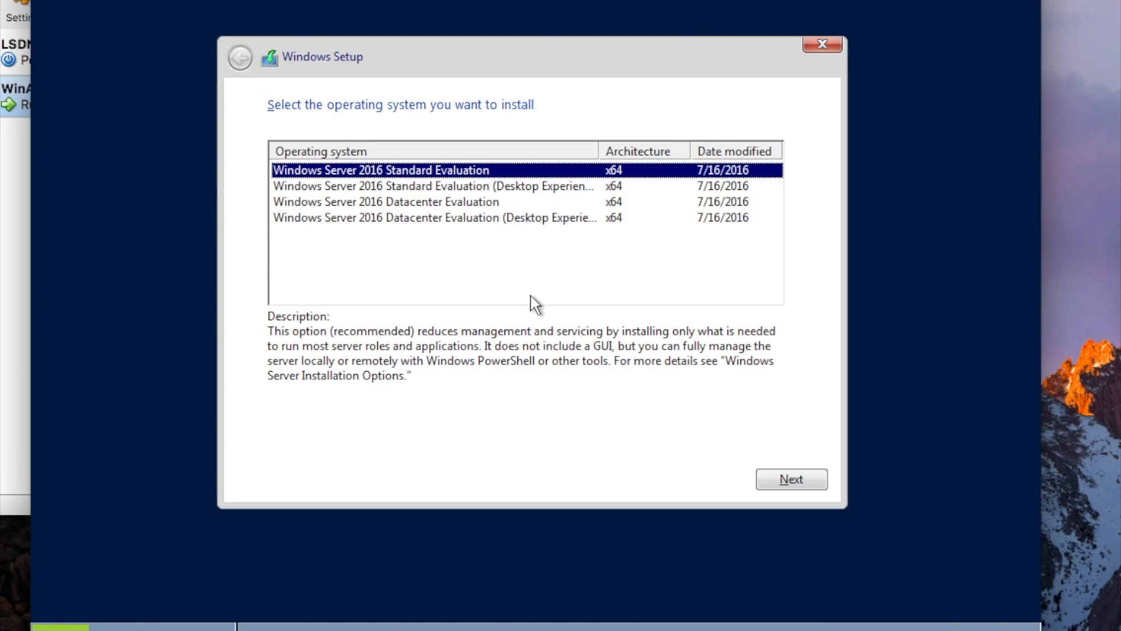
# Choose Datacenter Evaluation (Desktop Experience), accept the license terms, and pick a Custom install.
pyautogui.click(449, 188)
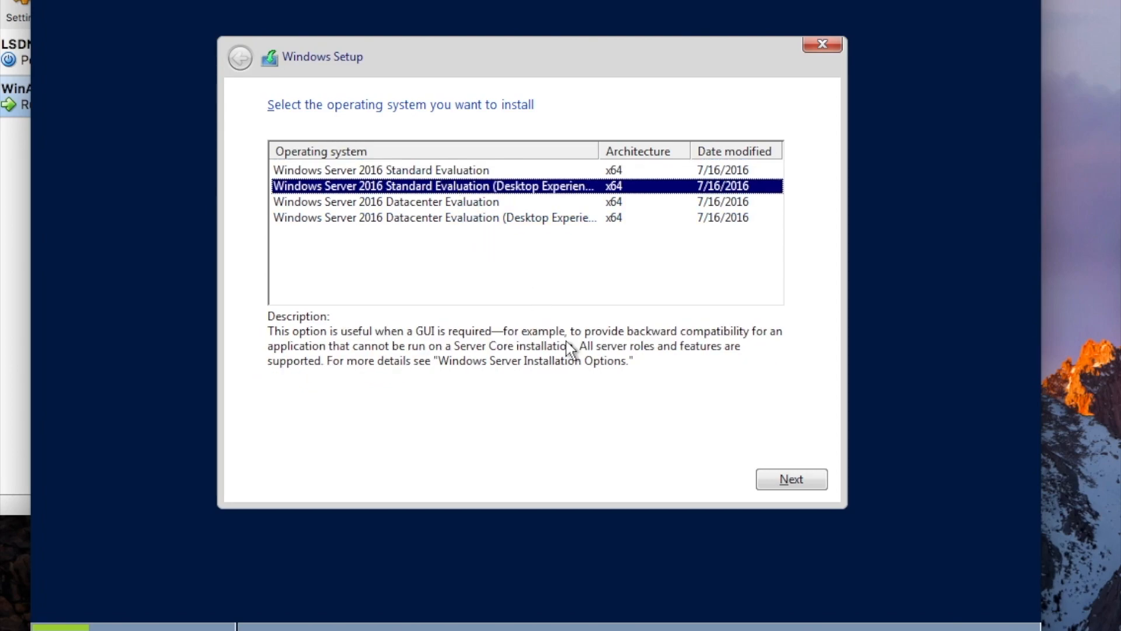
pyautogui.click(506, 219)
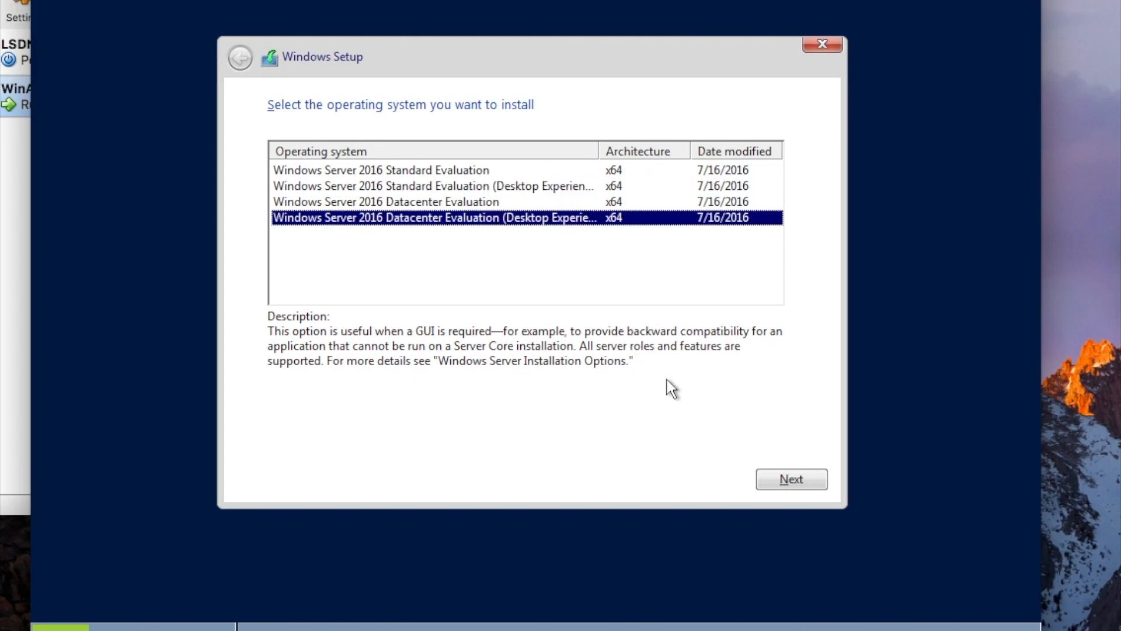
pyautogui.click(773, 480)
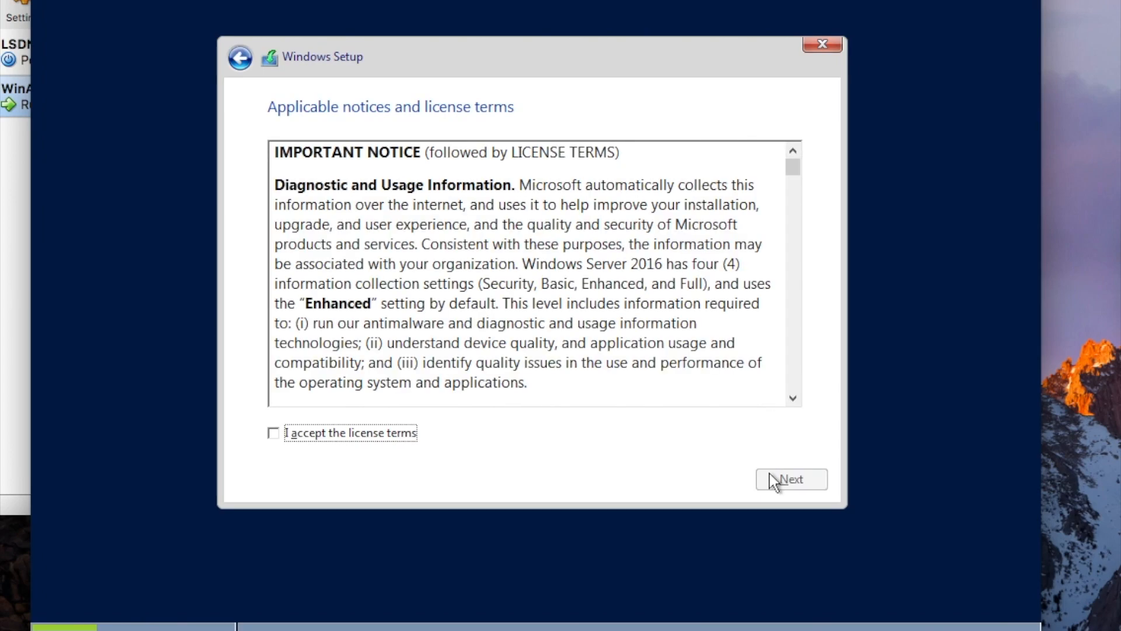
pyautogui.click(281, 433)
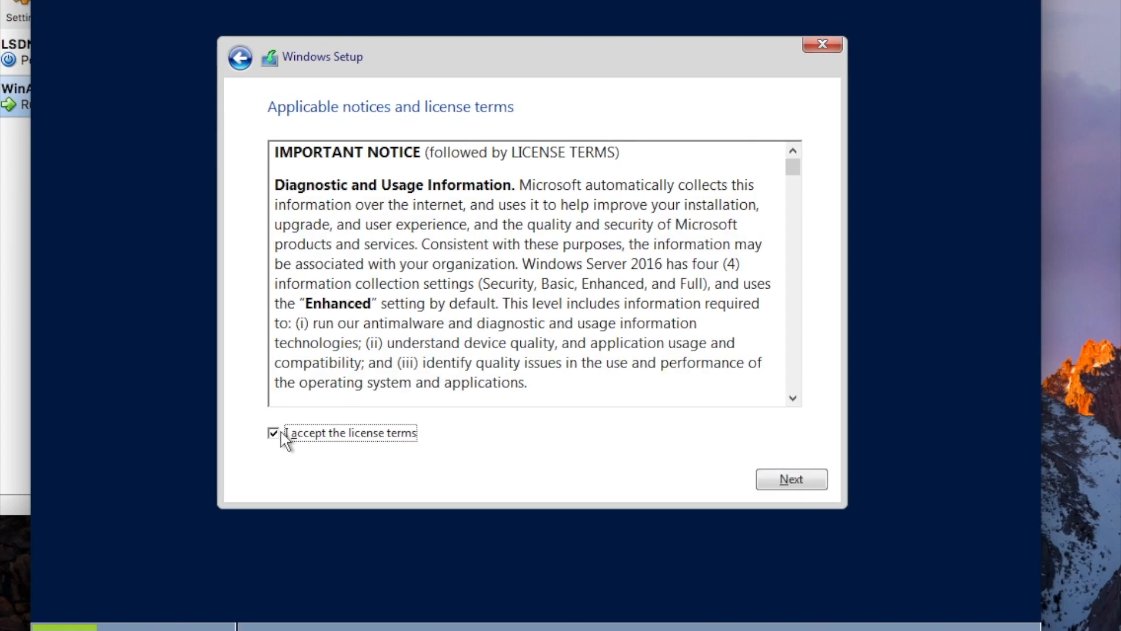
pyautogui.click(793, 479)
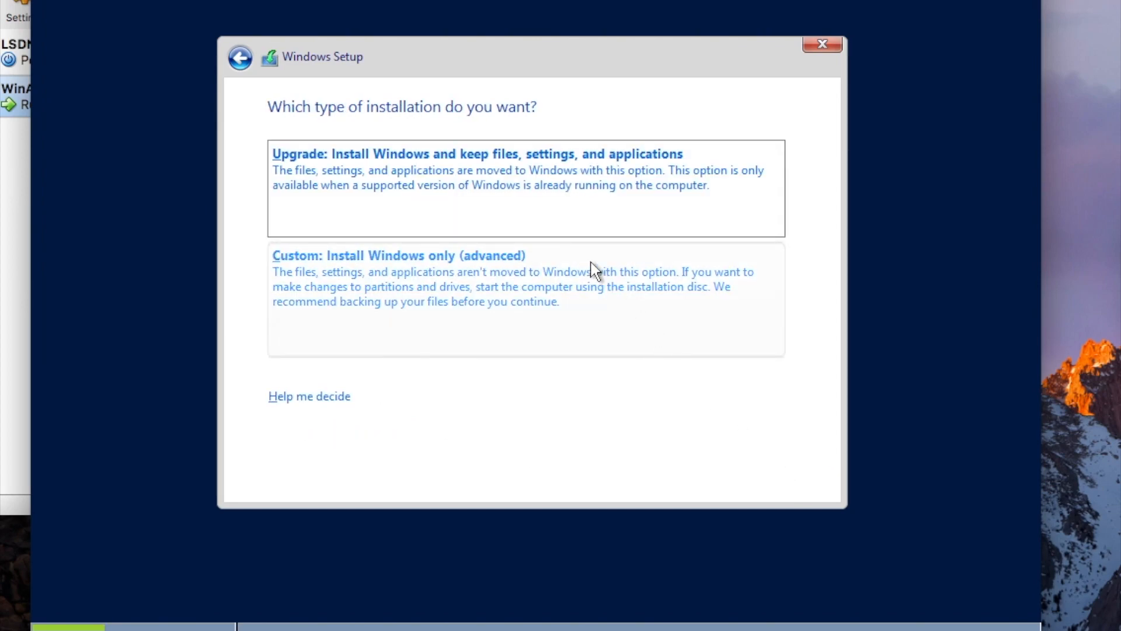
pyautogui.click(595, 270)
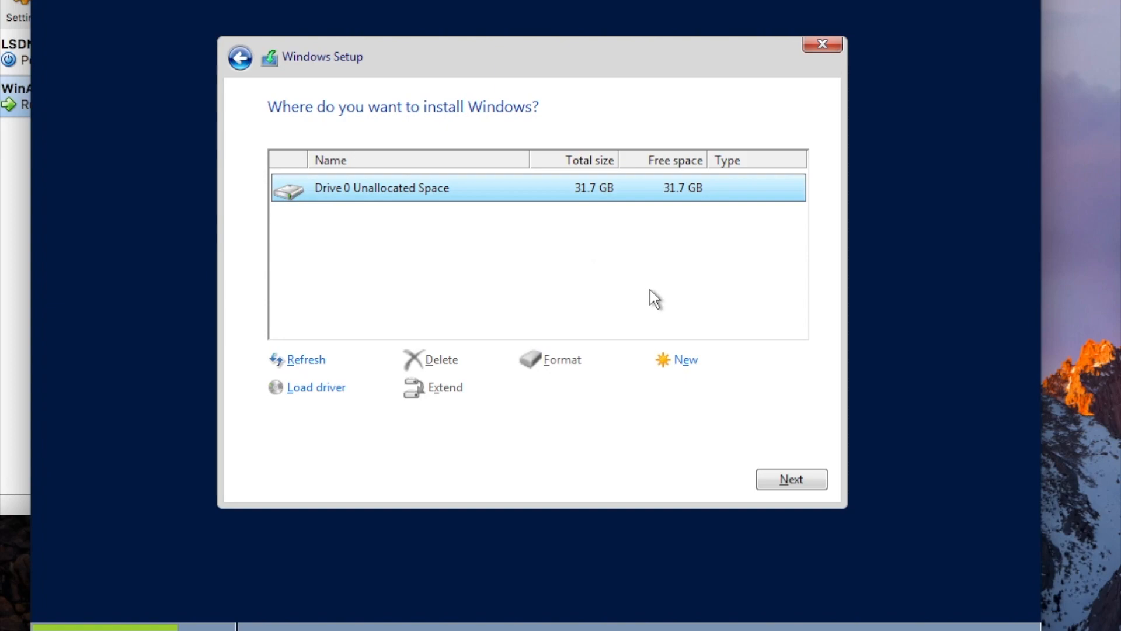
# Install onto Drive 0's unallocated space and wait until Setup asks for the Administrator password.
pyautogui.click(792, 478)
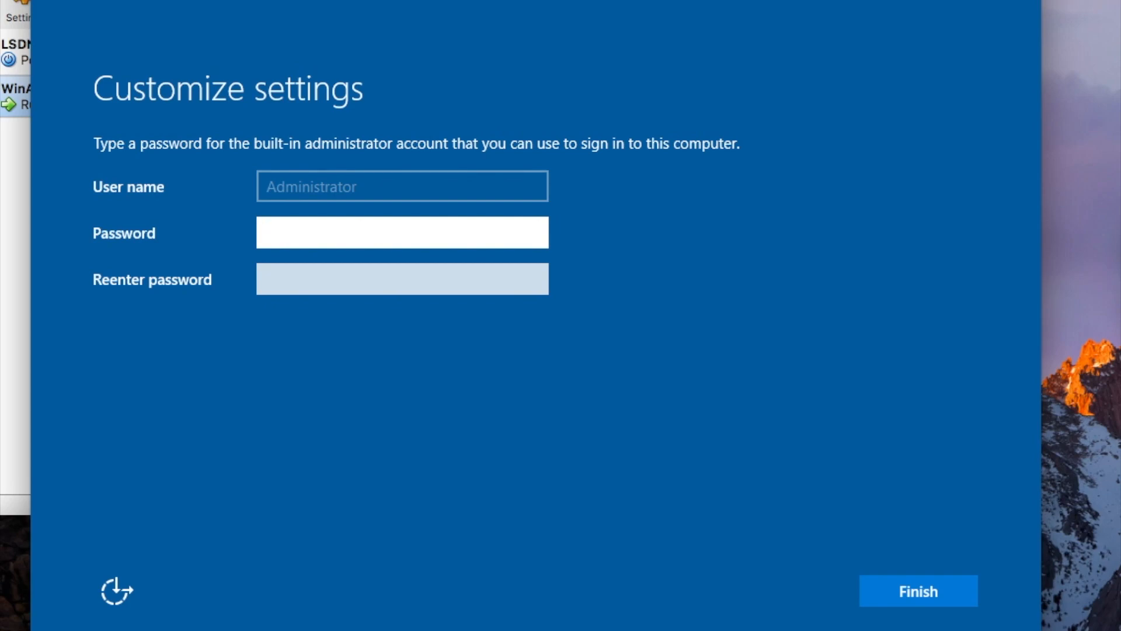
# Enter and confirm the built-in Administrator password to finish setup.
pyautogui.write('*********')
pyautogui.press('Tab')
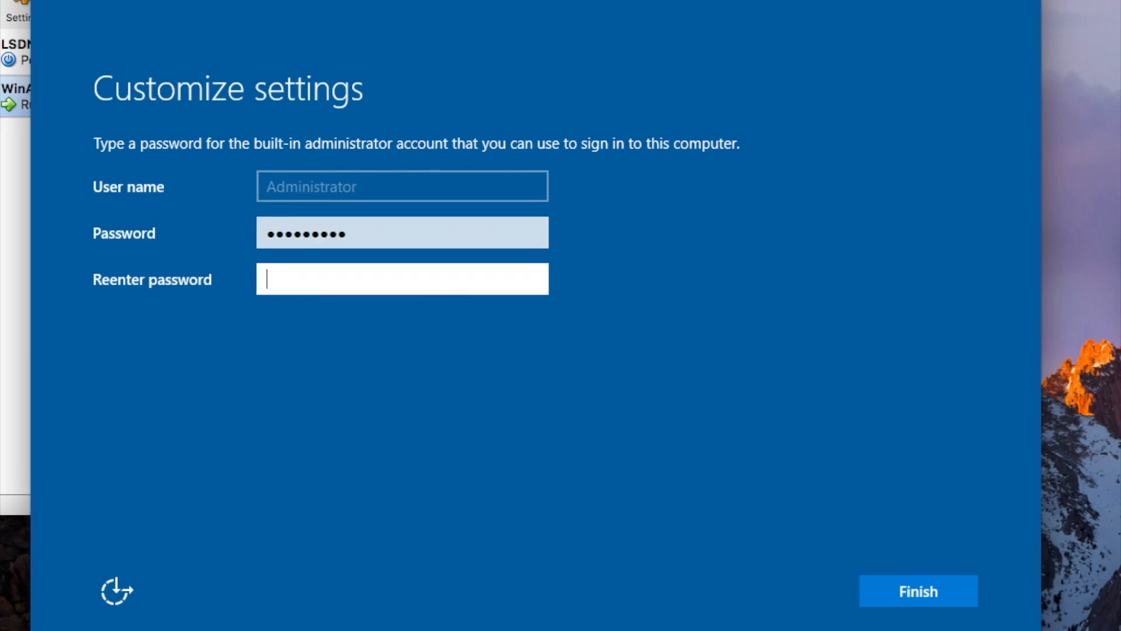
pyautogui.write('*********')
pyautogui.click(949, 591)
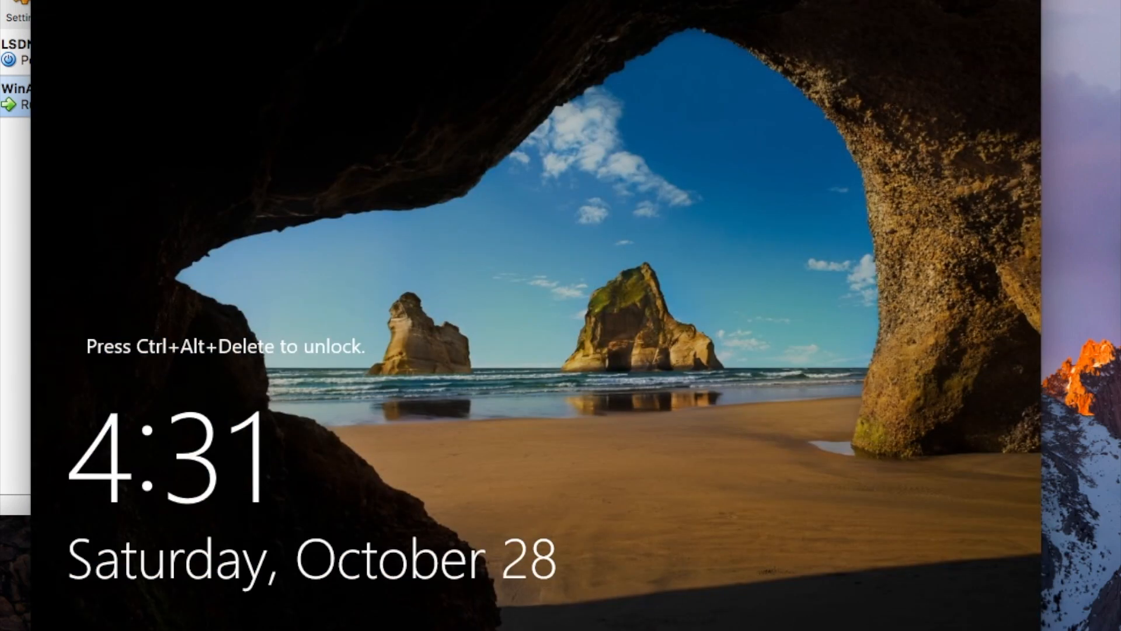
# Sign in as Administrator with the account password and allow network discovery.
pyautogui.hotkey('ctrl', 'alt', 'Delete')
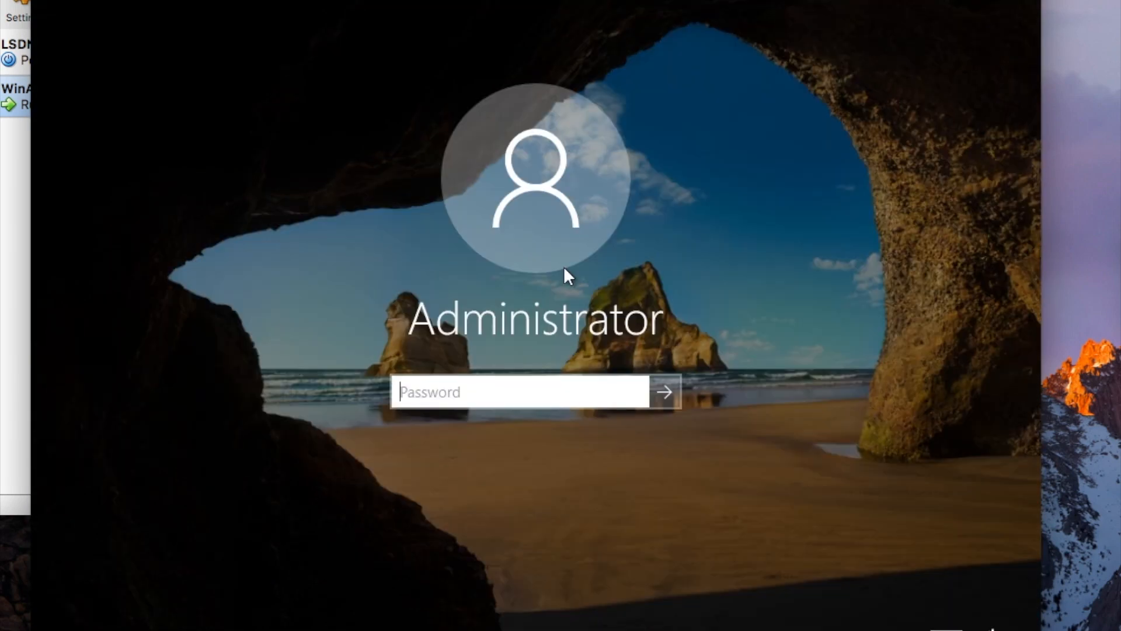
pyautogui.write('P@ssw0rd')
pyautogui.press('Return')
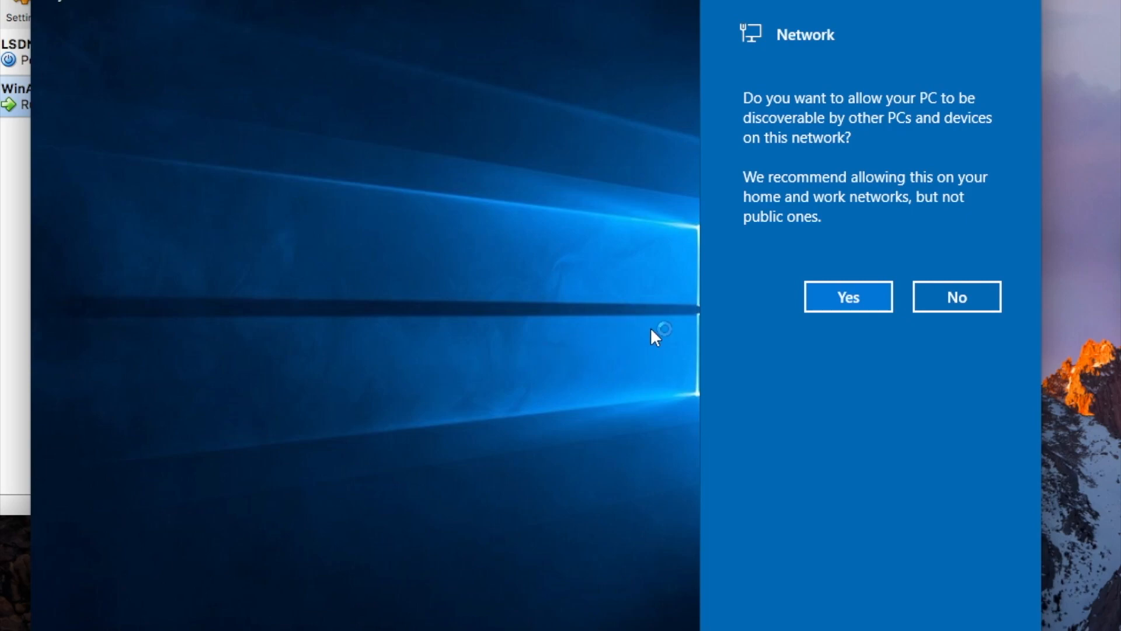
pyautogui.click(817, 300)
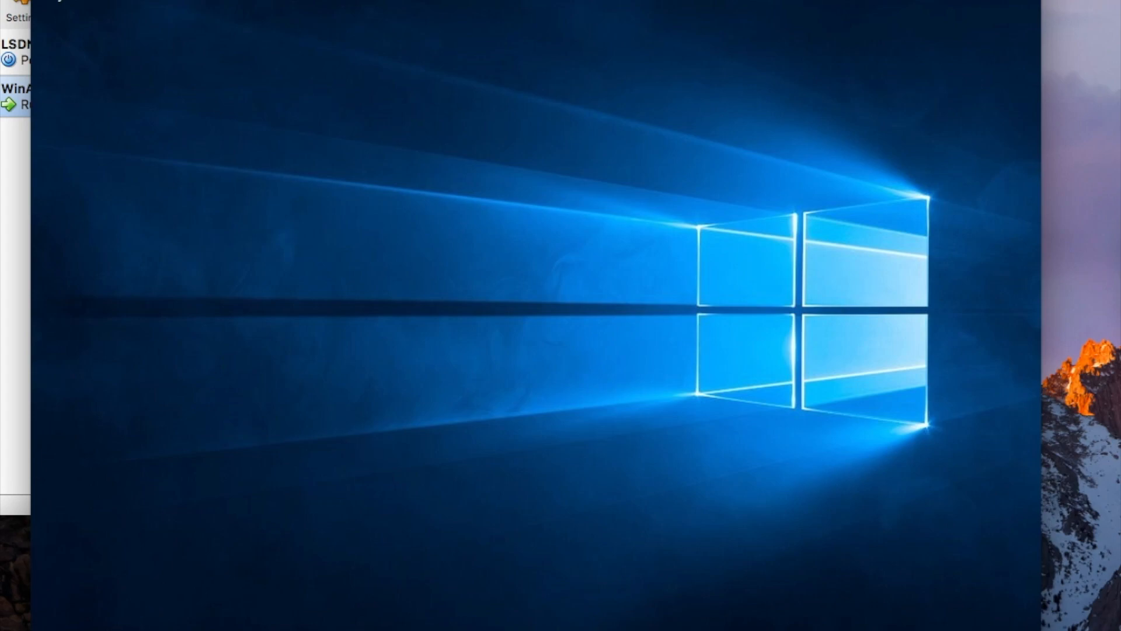
# Launch Windows PowerShell from the Start menu.
pyautogui.press('super')
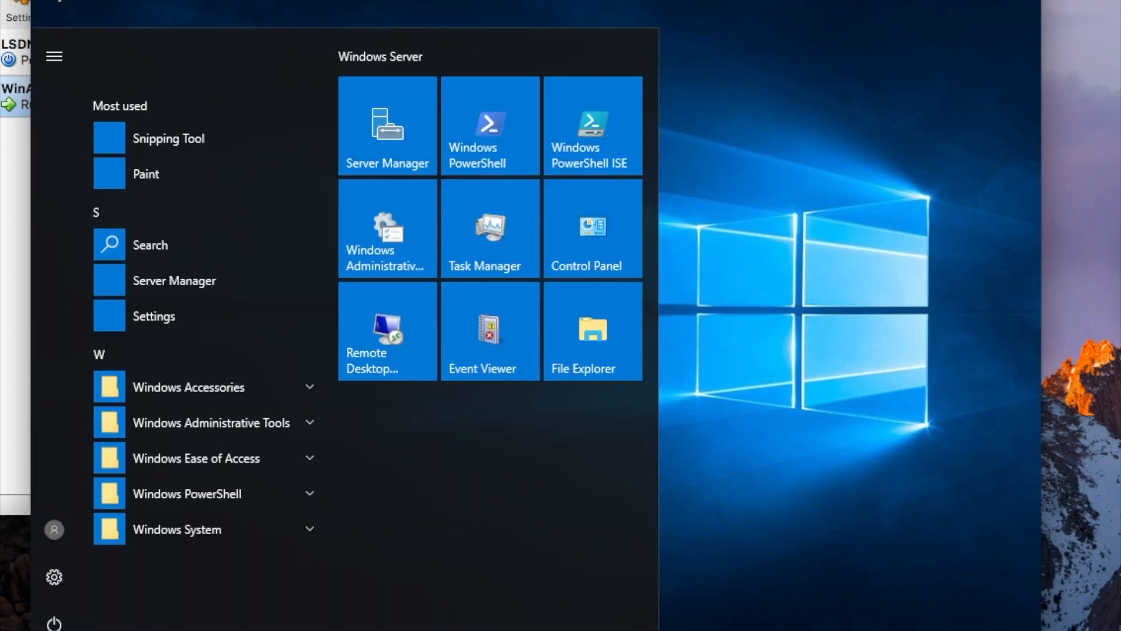
pyautogui.click(476, 162)
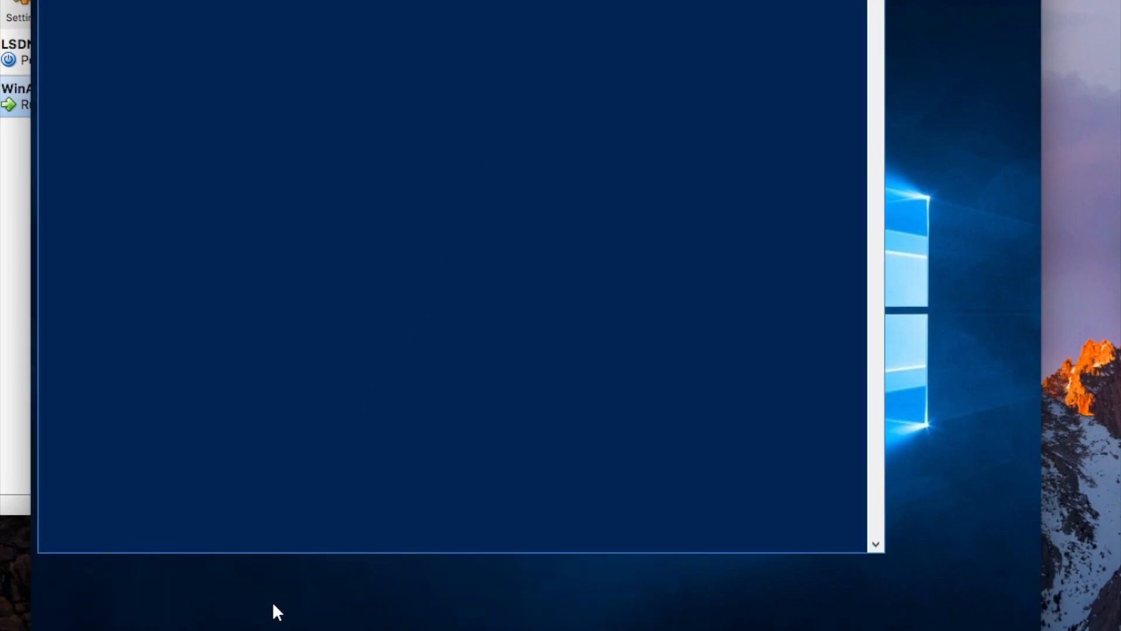
pyautogui.moveTo(296, 630)
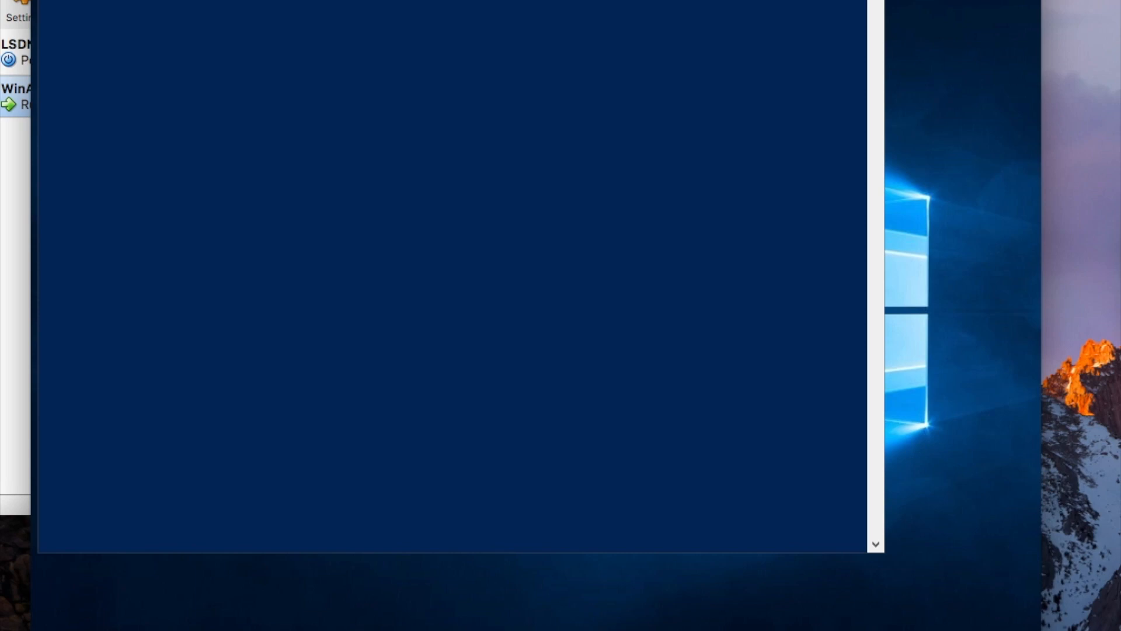
pyautogui.rightClick(296, 630)
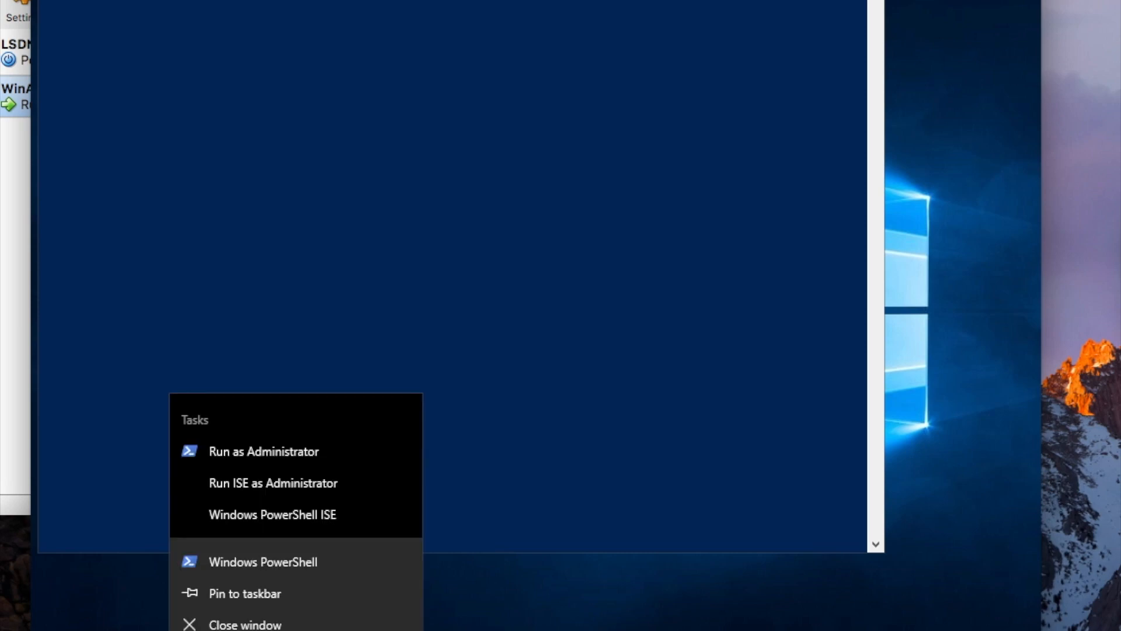
pyautogui.click(286, 591)
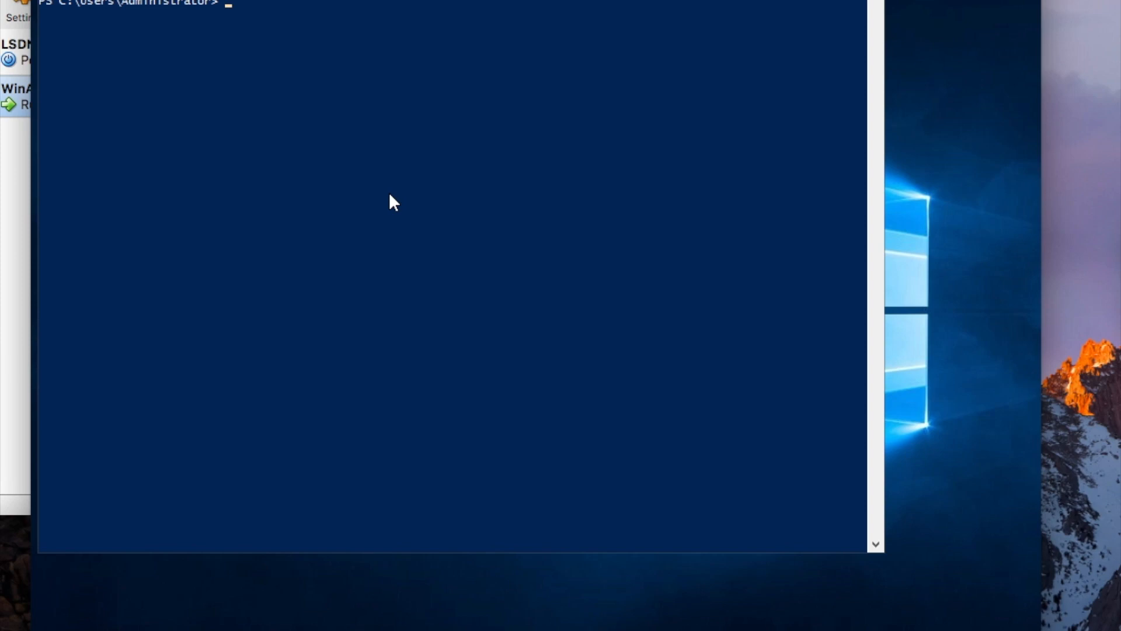
# Run ncpa.cpl in the PowerShell console to bring up Network Connections.
pyautogui.click(305, 101)
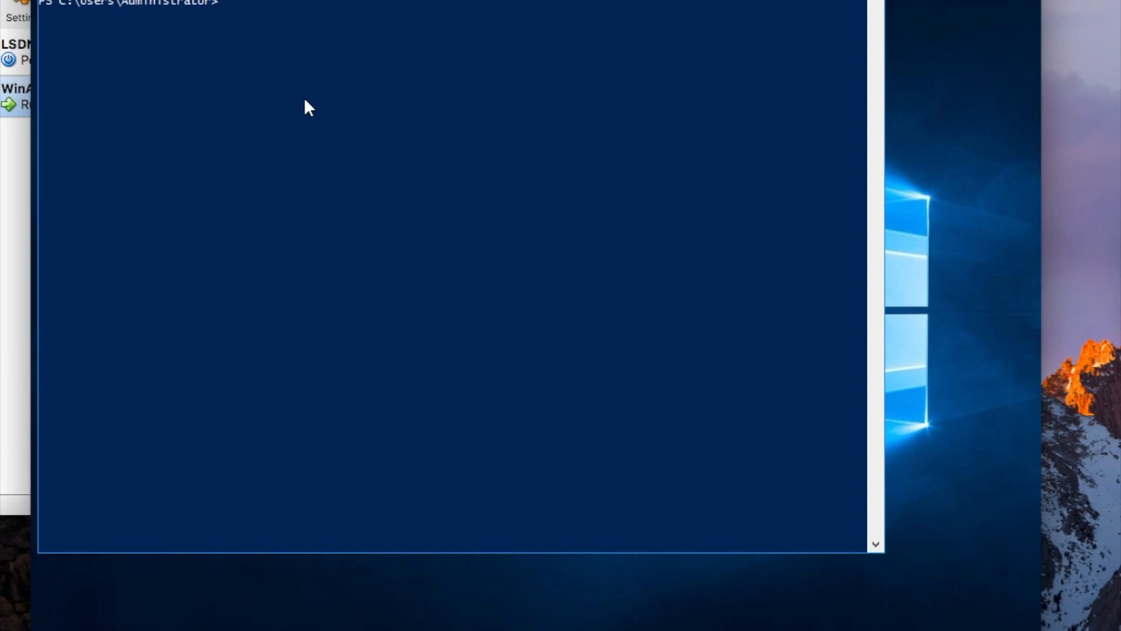
pyautogui.press('Return')
pyautogui.press('Return')
pyautogui.write('ncpa.')
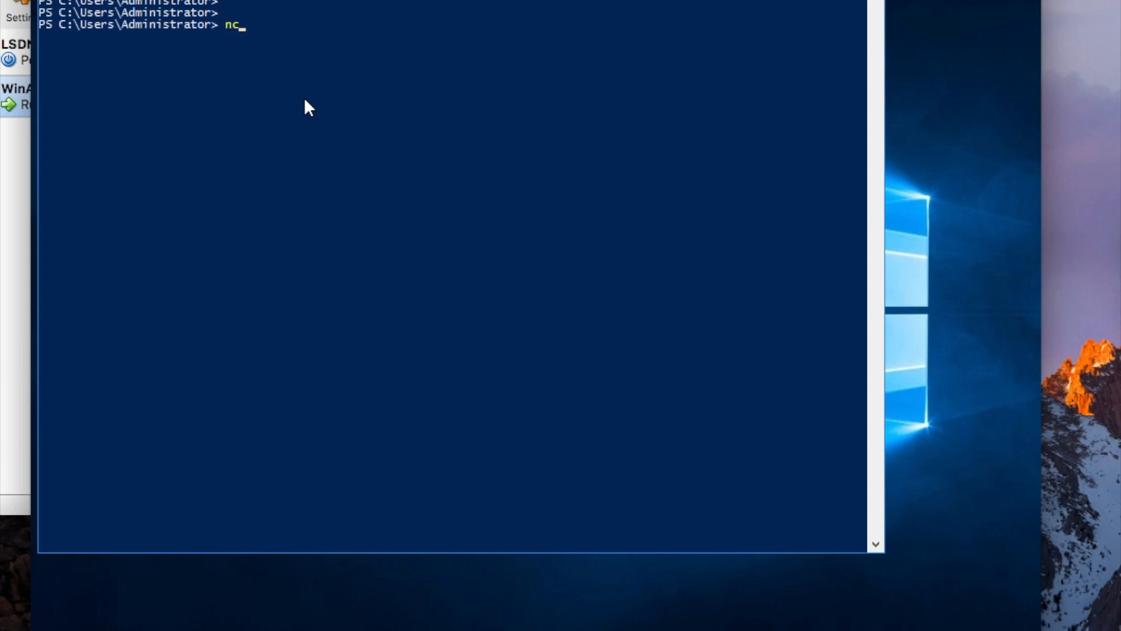
pyautogui.write('cpl')
pyautogui.press('Return')
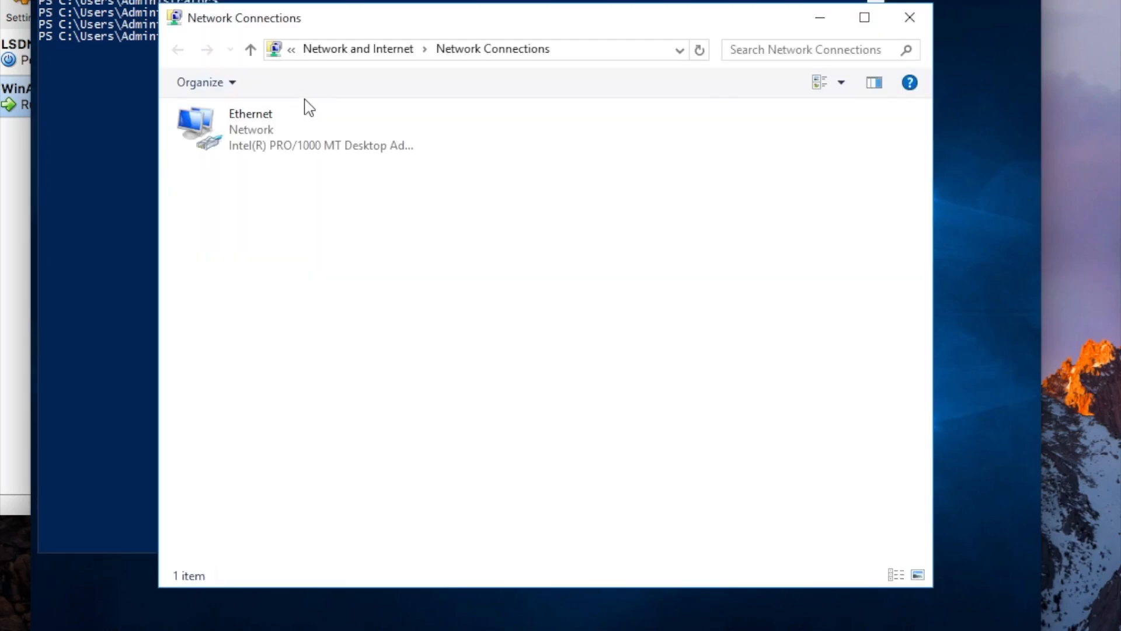
# Disable IPv6 on the Ethernet adapter and bring up its IPv4 properties.
pyautogui.rightClick(282, 136)
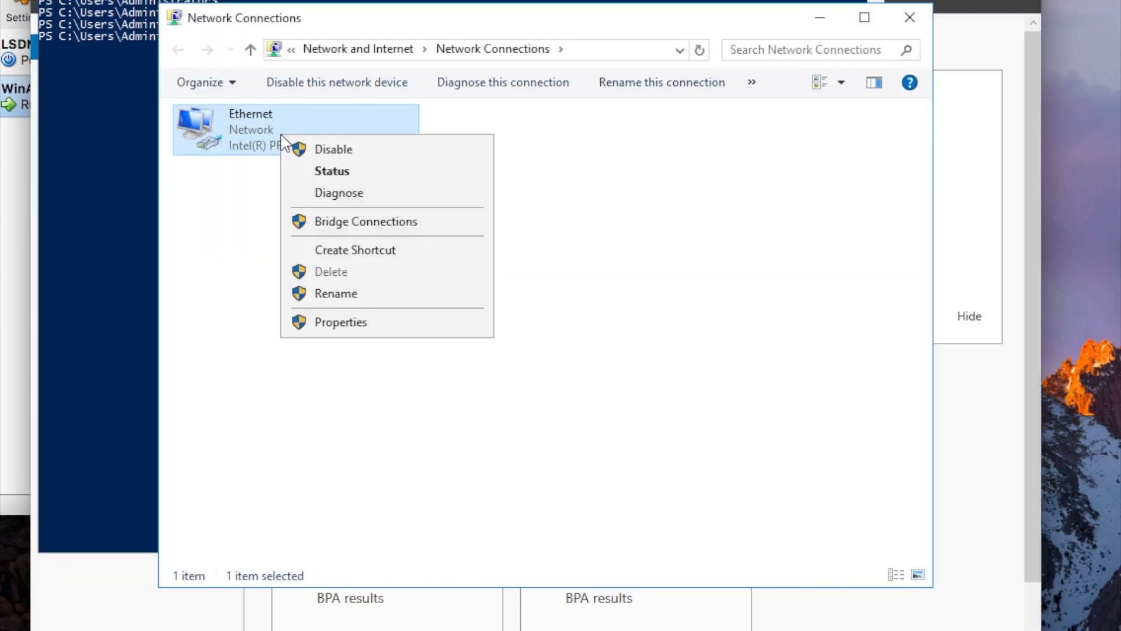
pyautogui.click(374, 328)
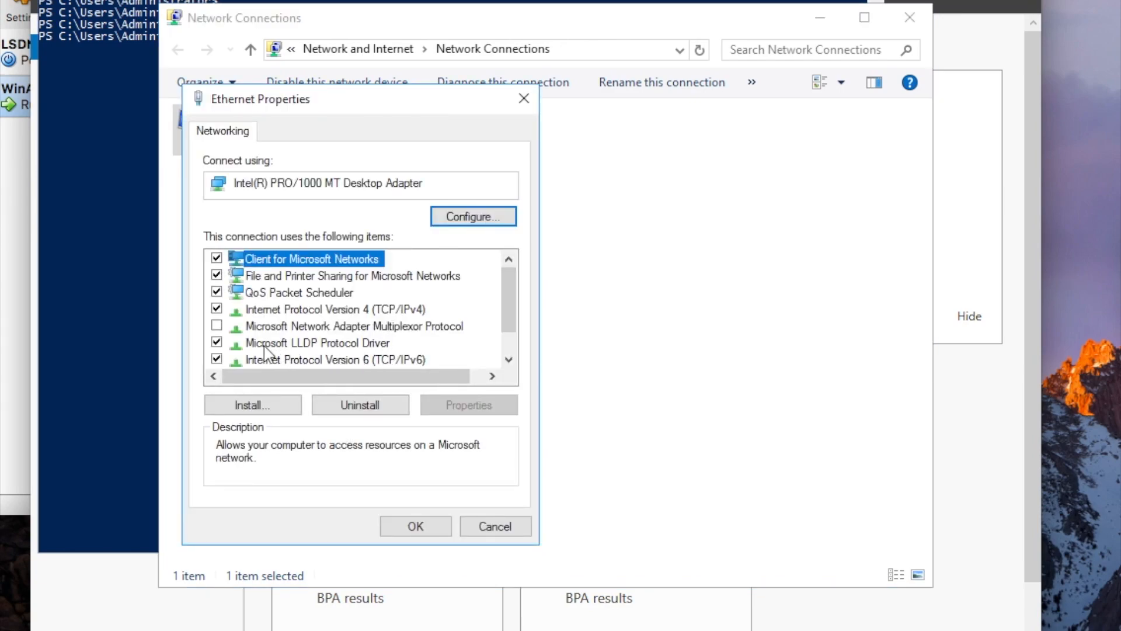
pyautogui.click(218, 359)
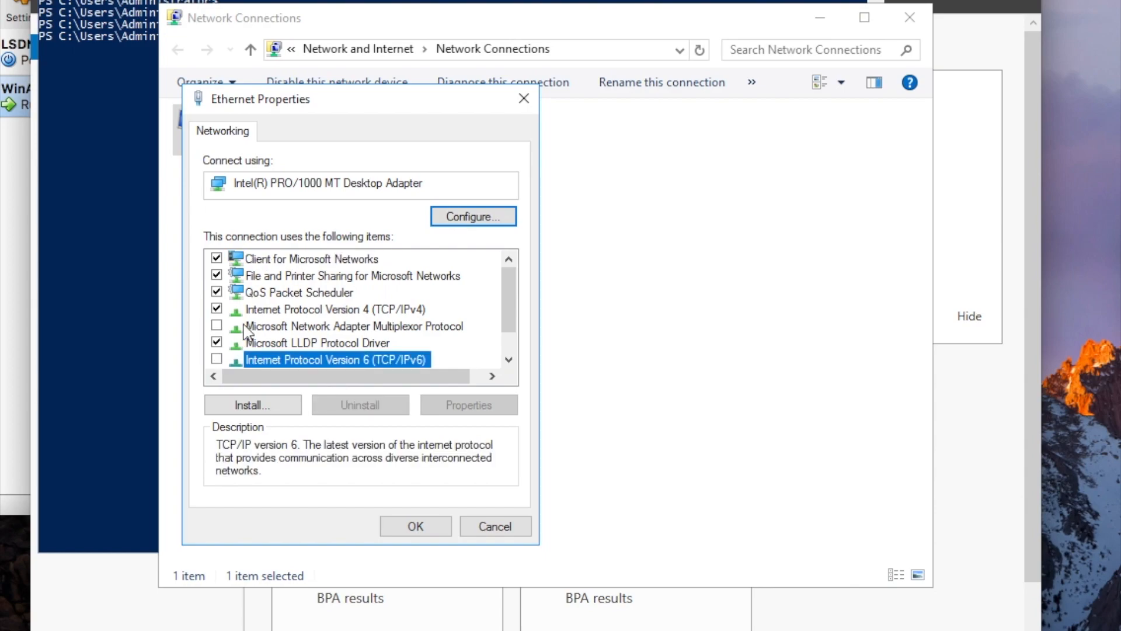
pyautogui.click(273, 315)
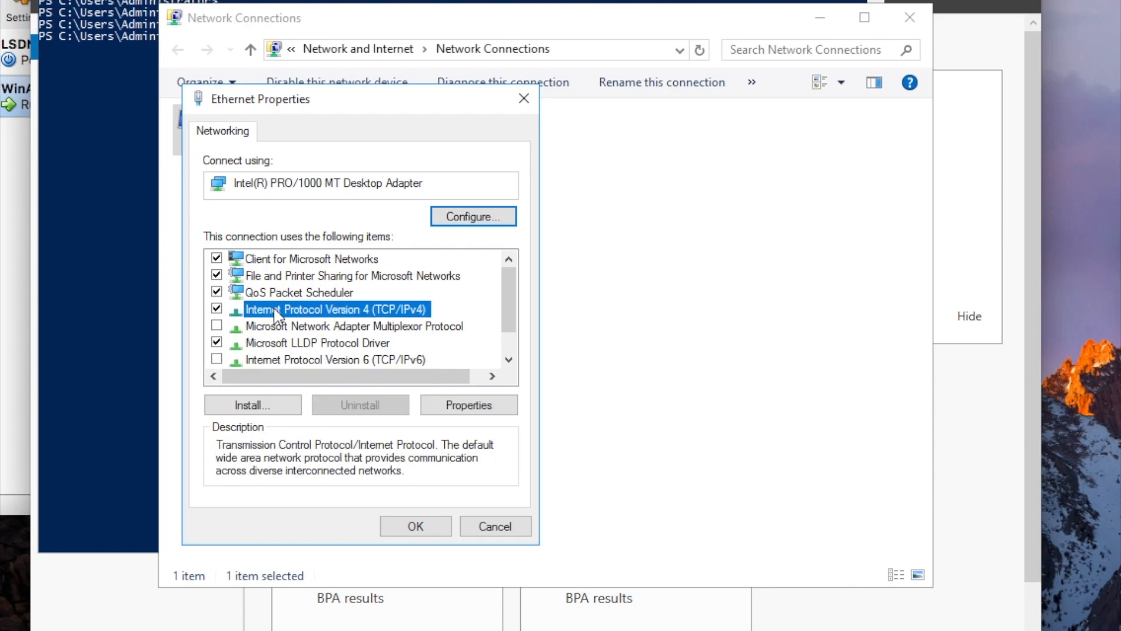
pyautogui.click(430, 406)
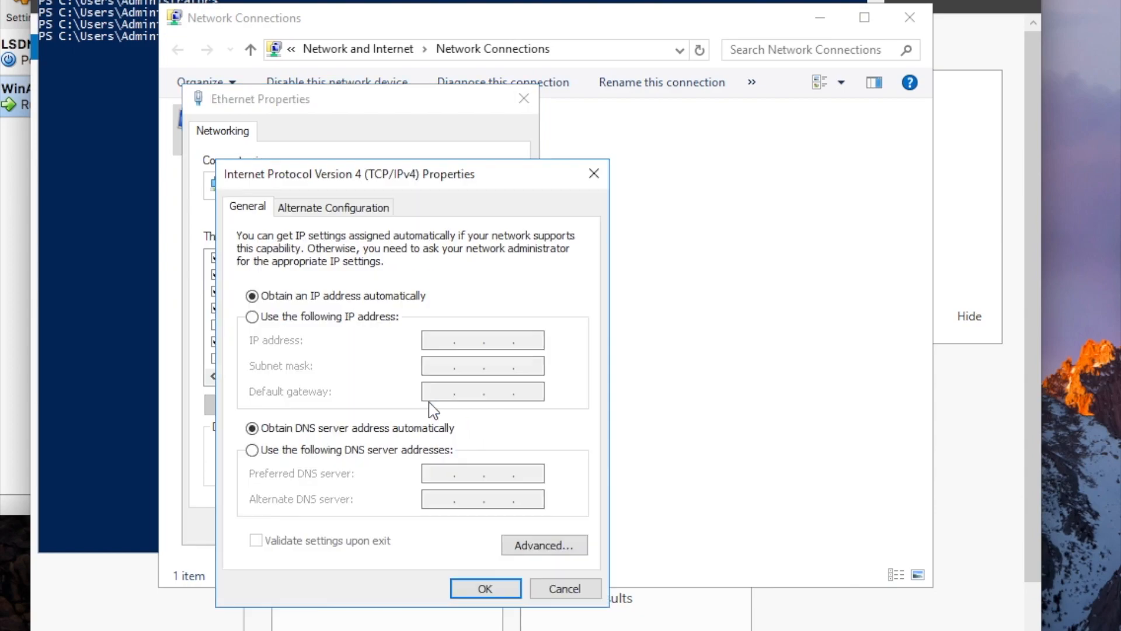
# Set static IP 192.168.26.107/255.255.255.0, gateway 192.168.26.1, DNS 192.168.26.1 and 192.168.26.107.
pyautogui.click(345, 317)
pyautogui.press('Tab')
pyautogui.write('192 . ')
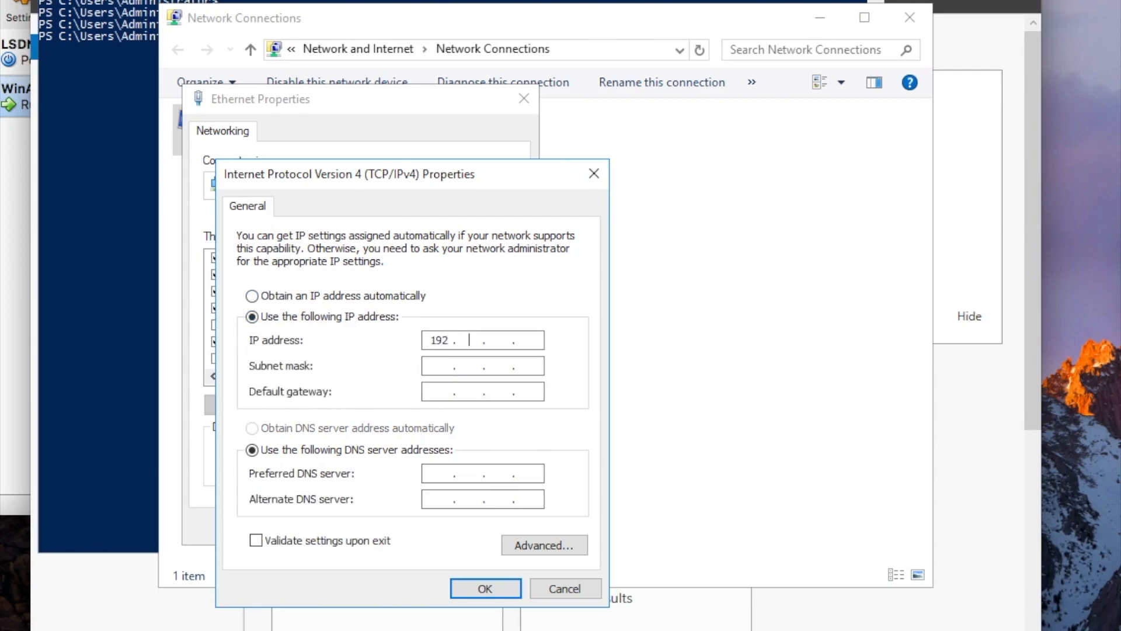
pyautogui.write('168 . 26')
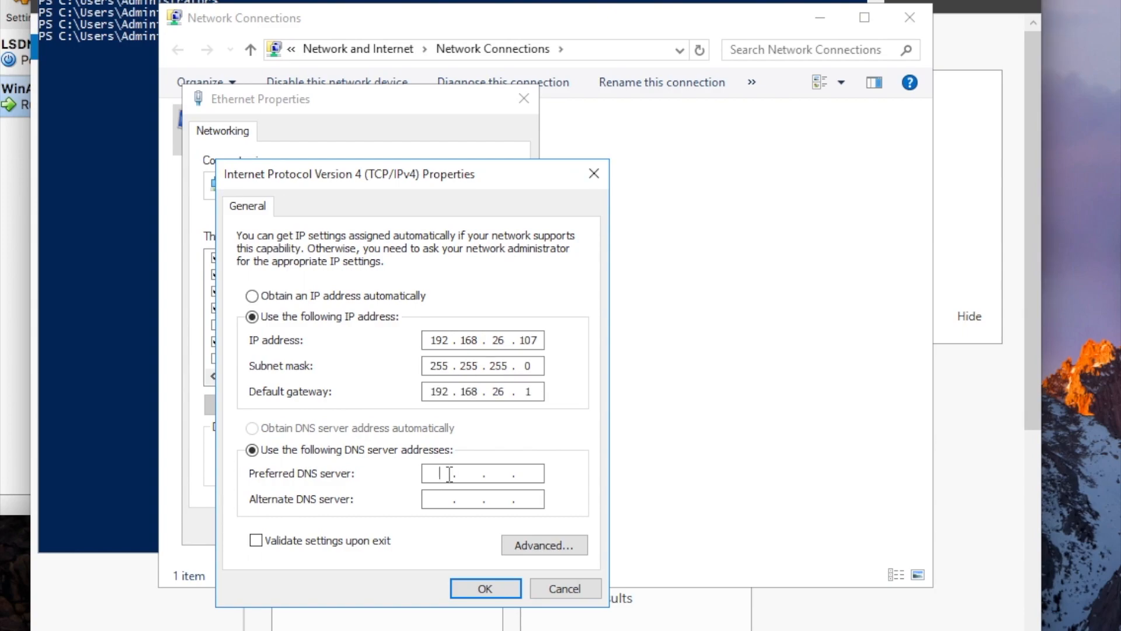
pyautogui.write('107')
pyautogui.press('BackSpace')
pyautogui.press('BackSpace')
pyautogui.write('192.168.26')
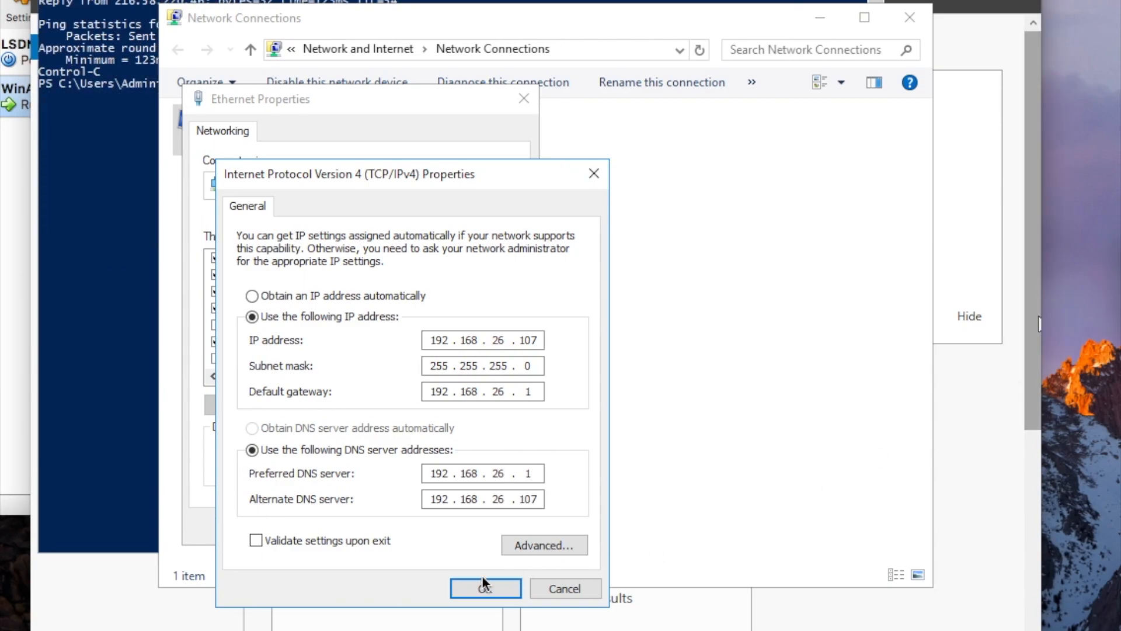
pyautogui.click(487, 582)
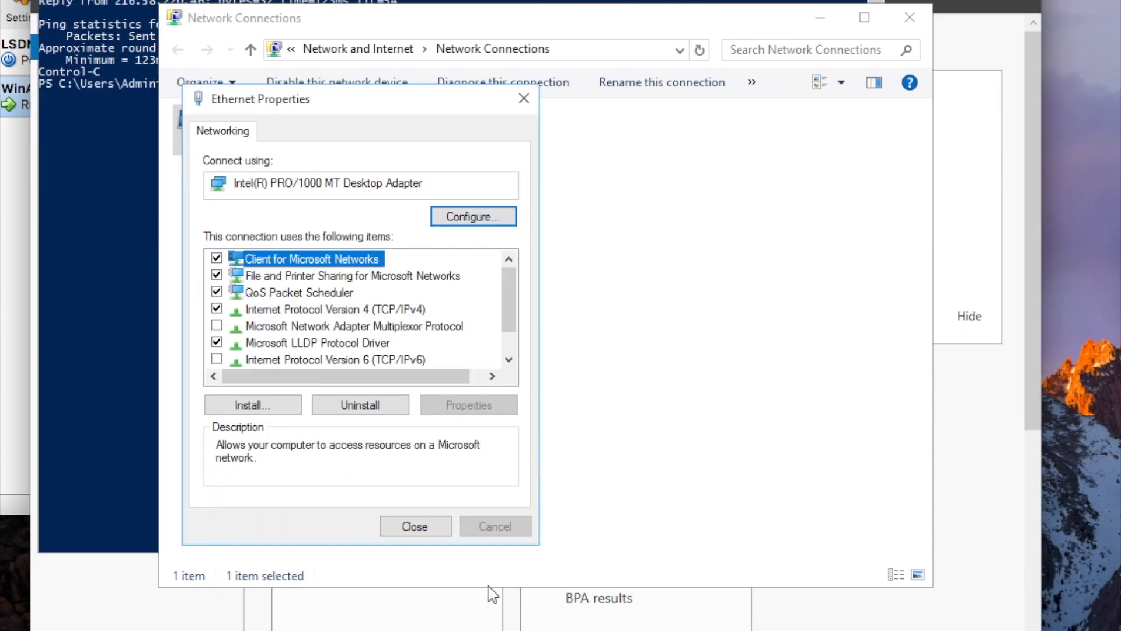
pyautogui.click(430, 527)
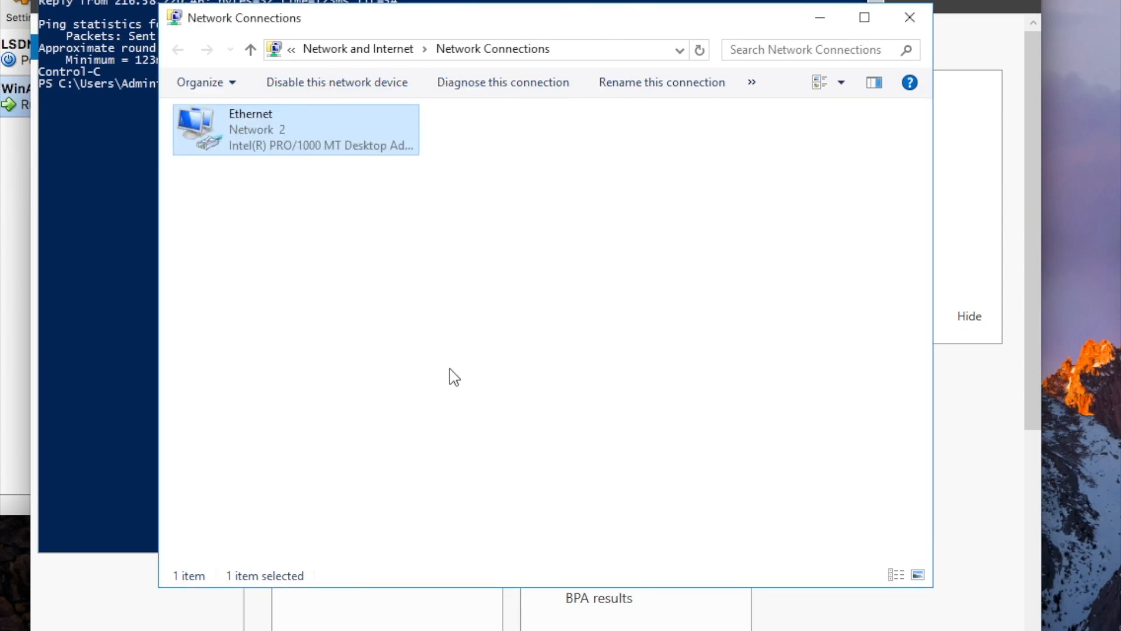
# Disable and then re-enable the Ethernet adapter.
pyautogui.click(119, 203)
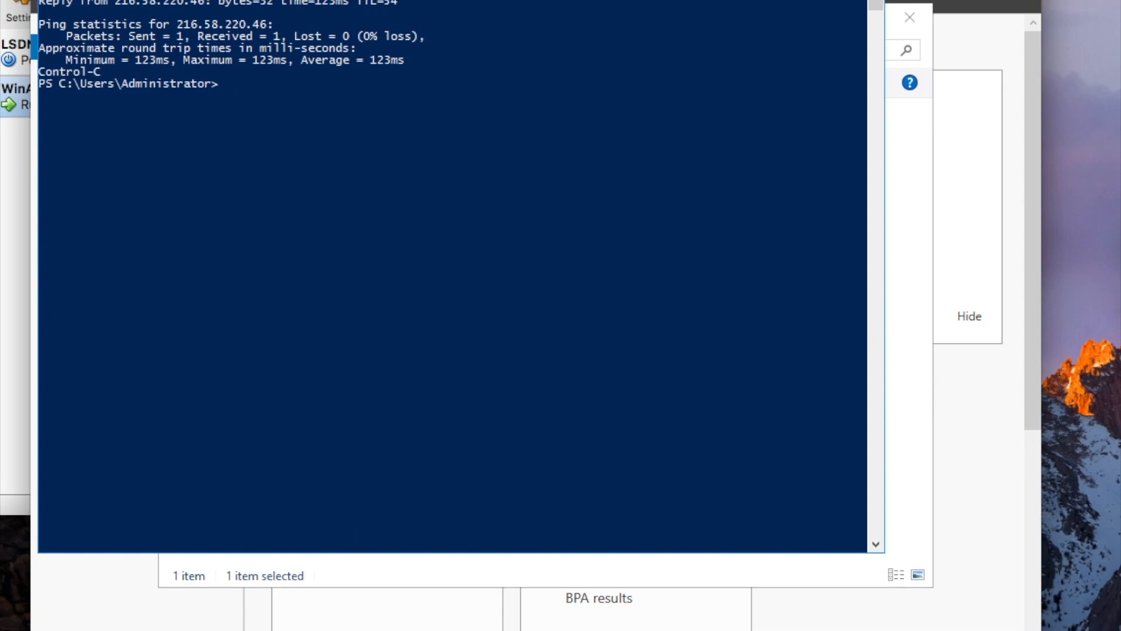
pyautogui.click(348, 629)
pyautogui.rightClick(304, 130)
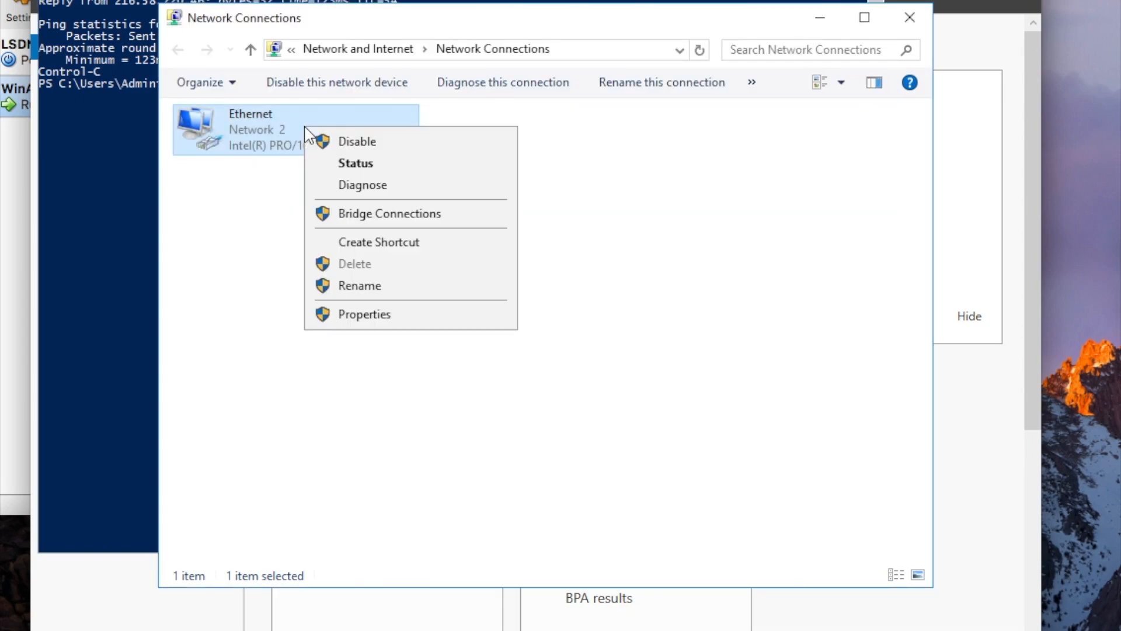
pyautogui.click(321, 143)
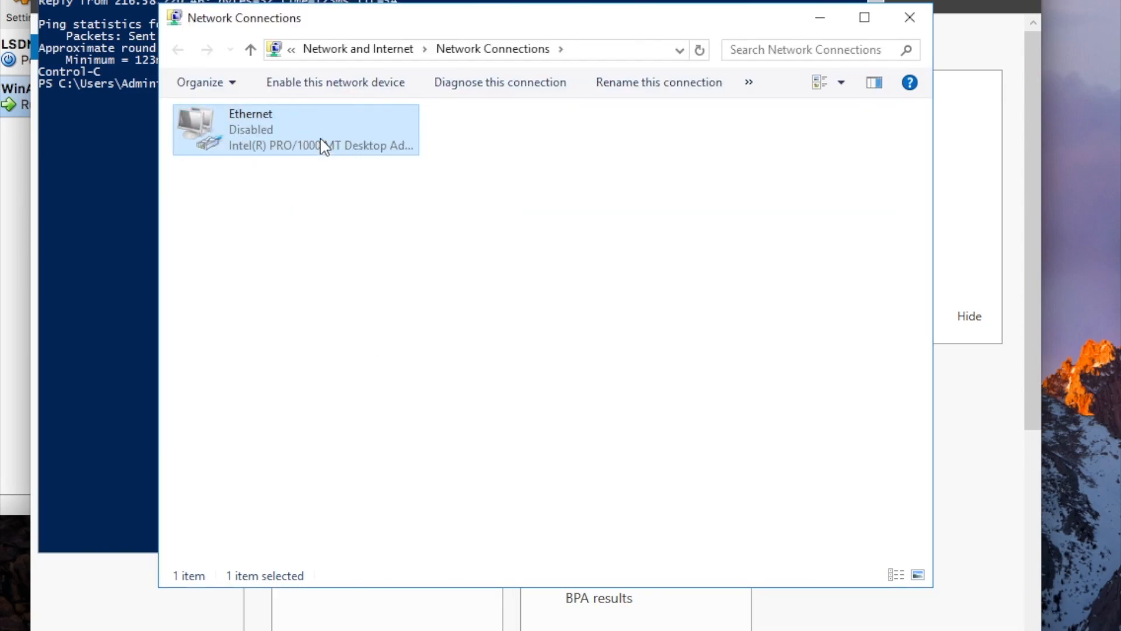
pyautogui.rightClick(321, 140)
pyautogui.click(342, 153)
# Rerun ping google.com in PowerShell until replies arrive, then stop it with Ctrl+C.
pyautogui.click(117, 140)
pyautogui.press('Up')
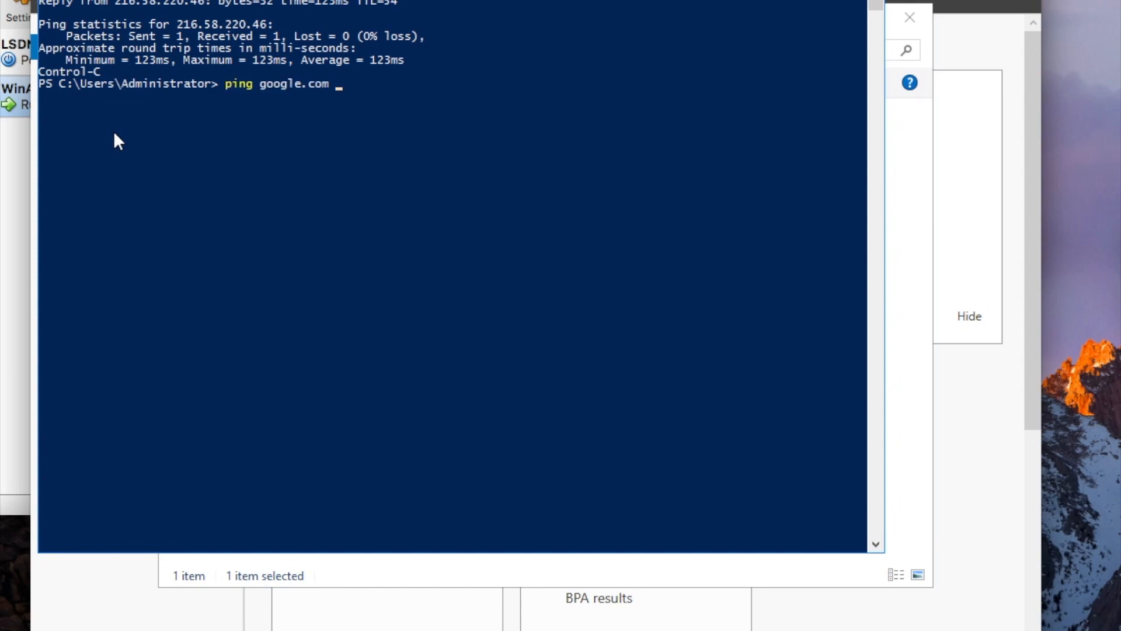
pyautogui.press('Return')
pyautogui.press('Up')
pyautogui.press('Return')
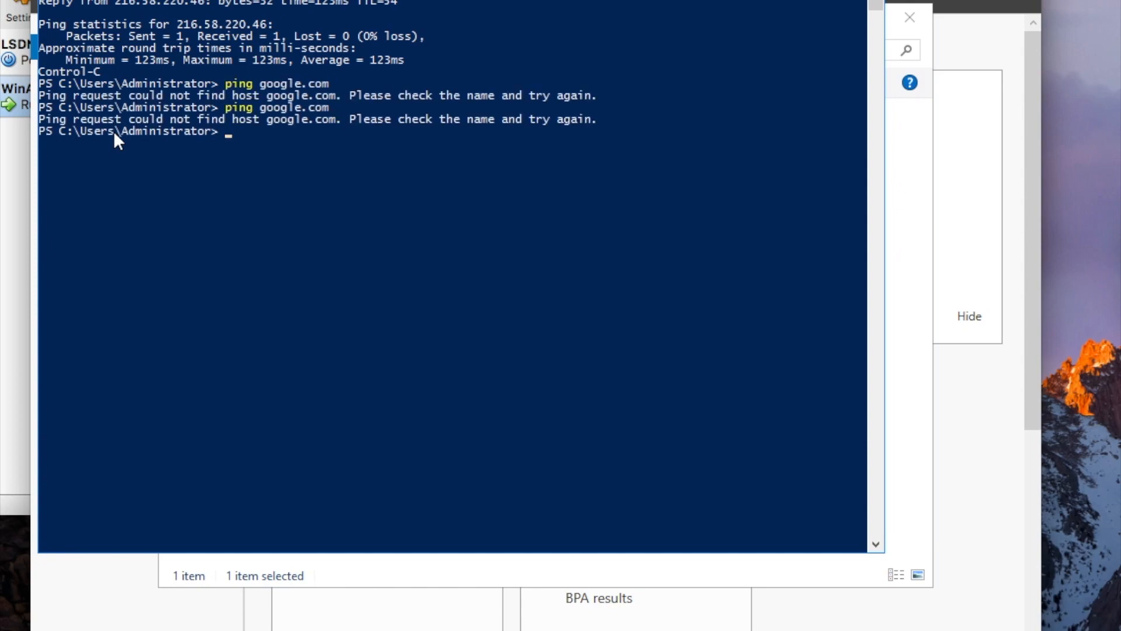
pyautogui.press('Up')
pyautogui.press('Return')
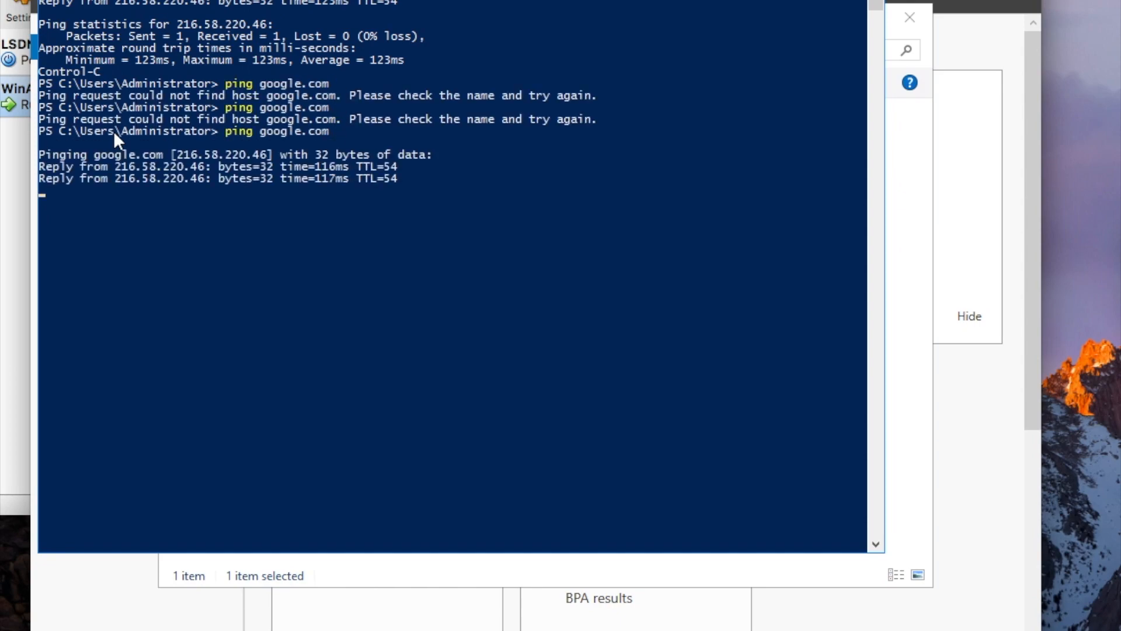
pyautogui.hotkey('ctrl', 'c')
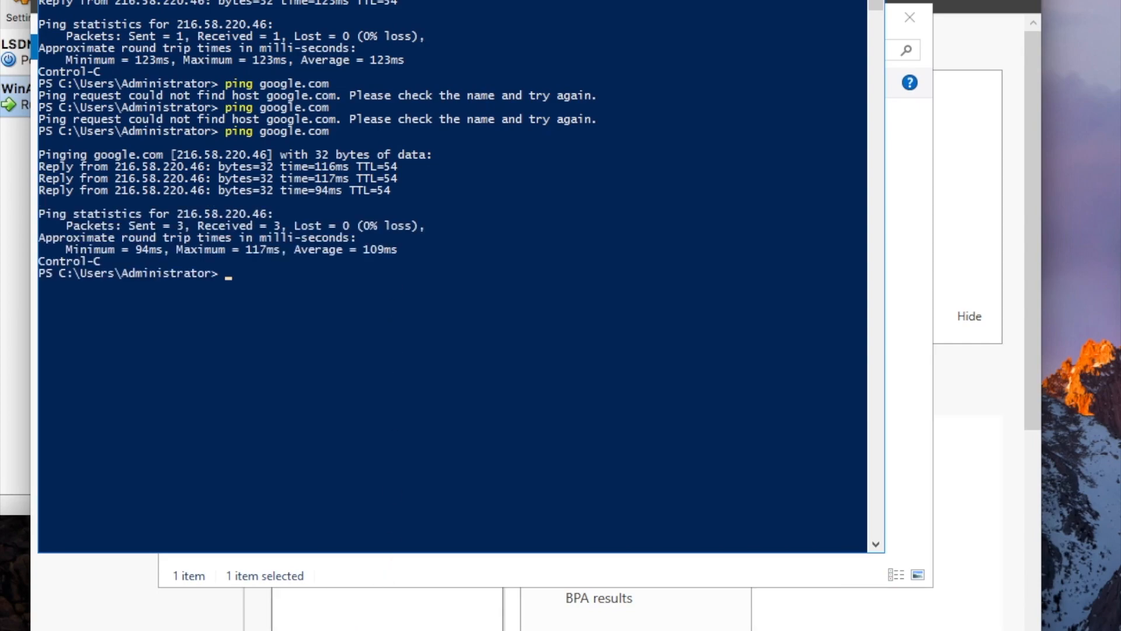
pyautogui.click(392, 619)
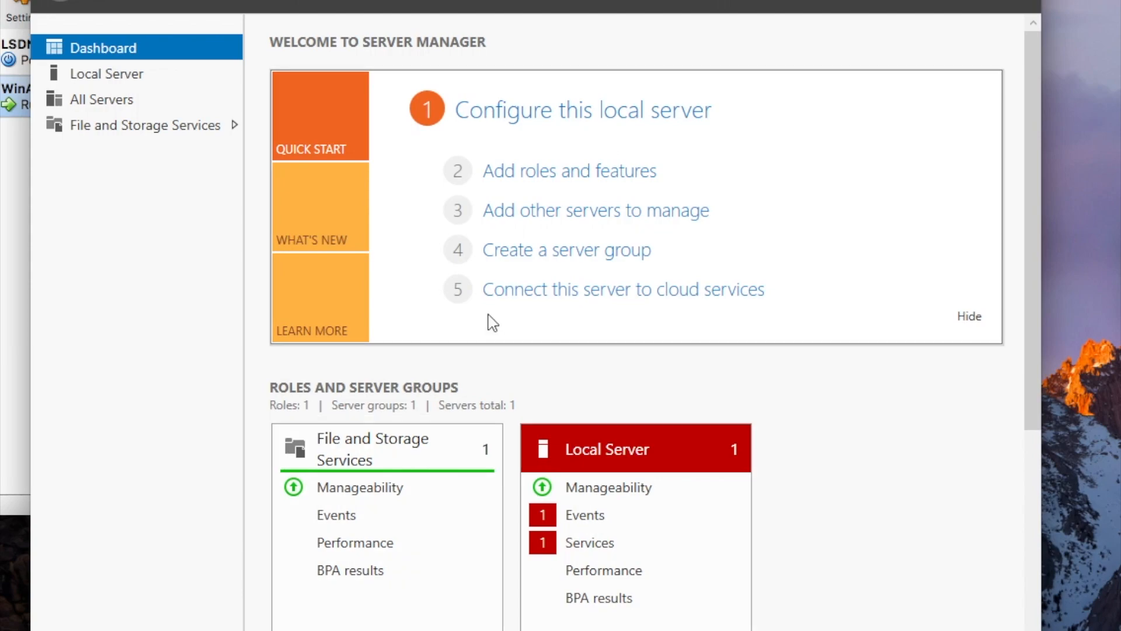
pyautogui.click(529, 175)
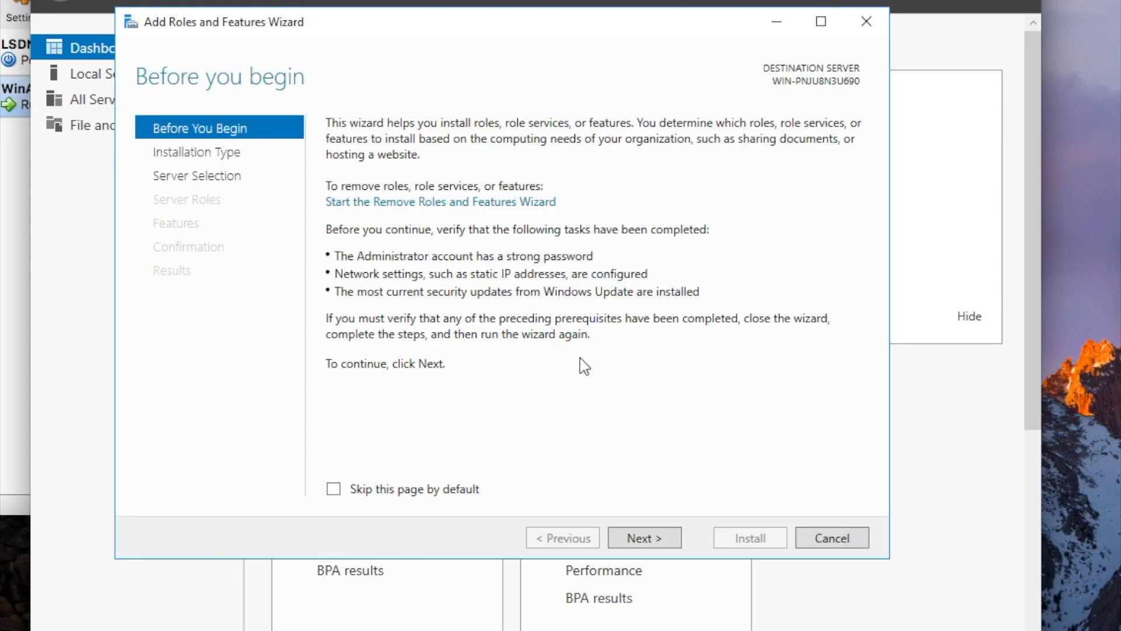
pyautogui.click(645, 539)
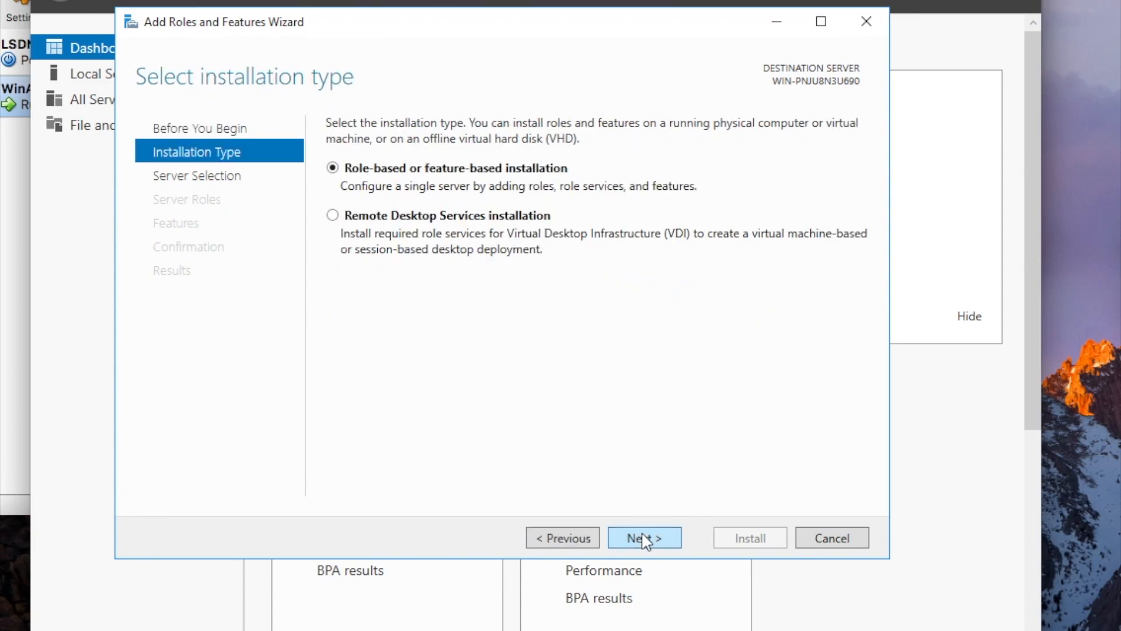
pyautogui.click(645, 538)
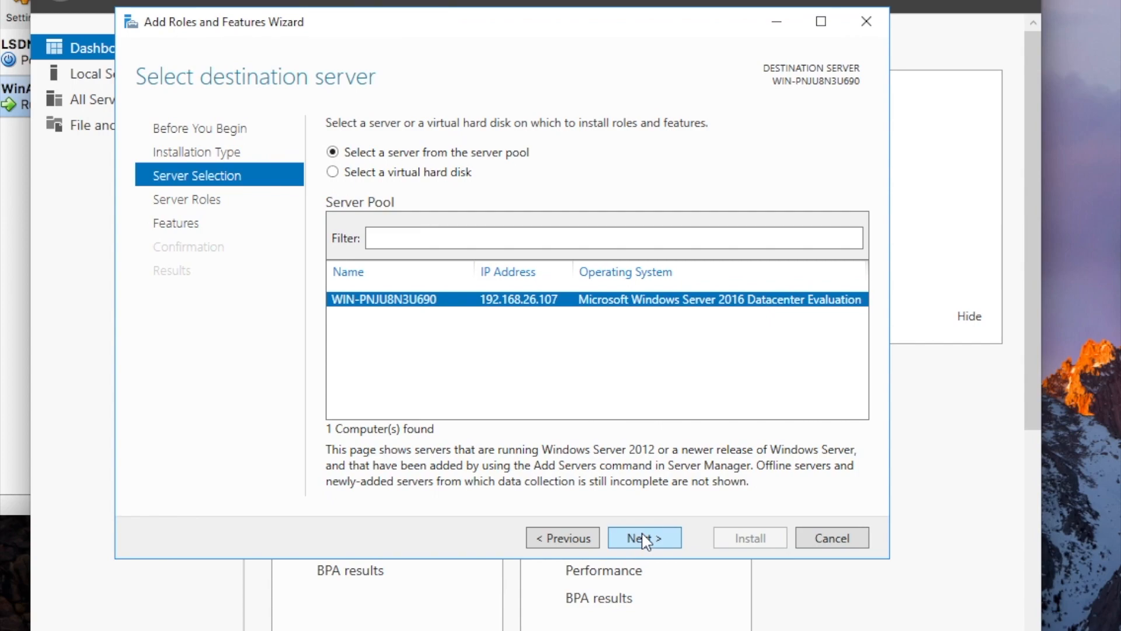
pyautogui.click(824, 540)
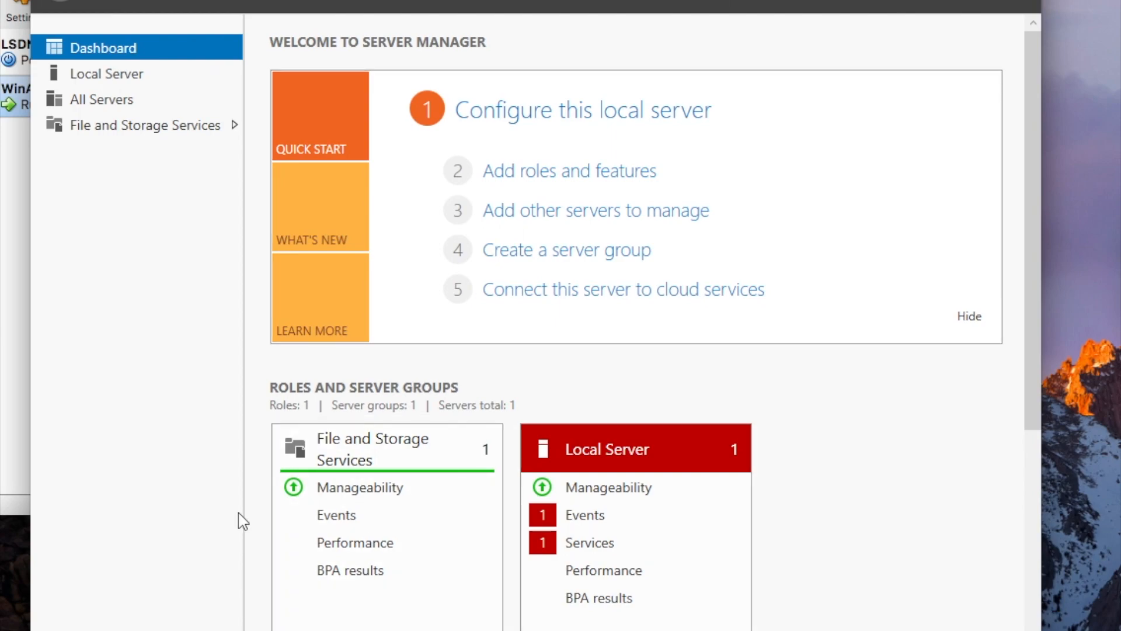
# Rename the computer to WINAD through This PC's Advanced system settings, acknowledging the restart notice.
pyautogui.press('super+e')
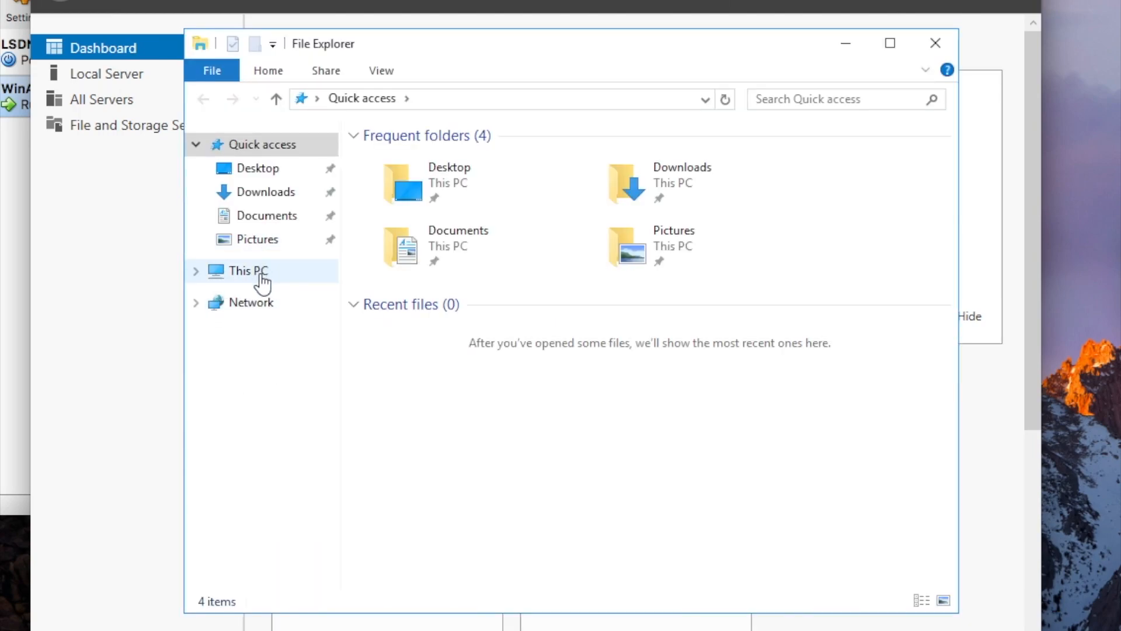
pyautogui.rightClick(262, 283)
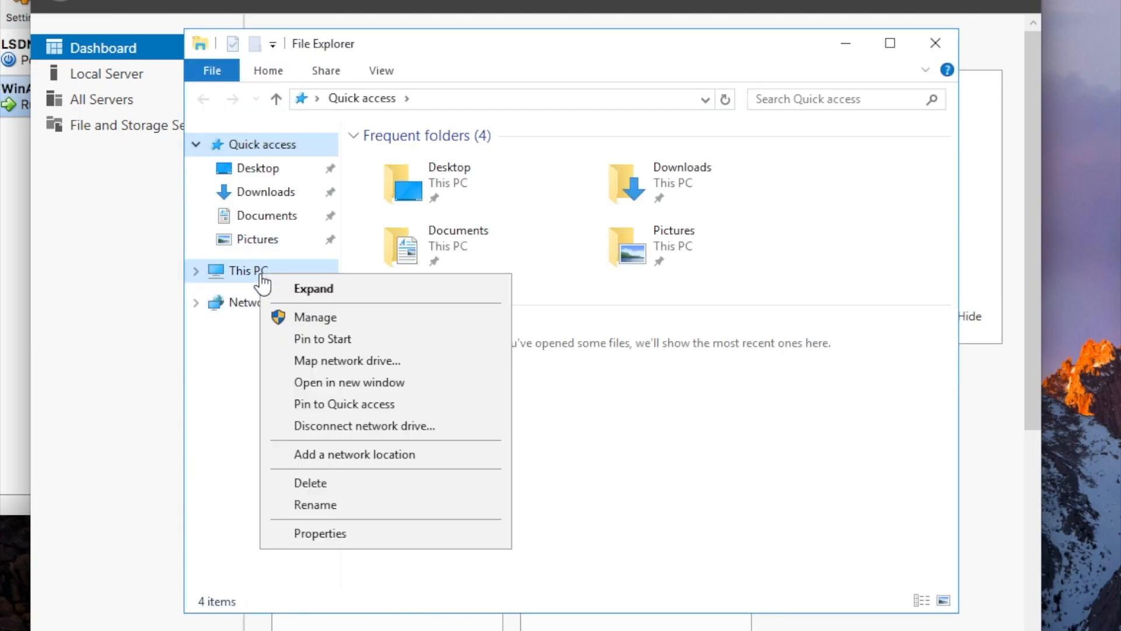
pyautogui.click(342, 536)
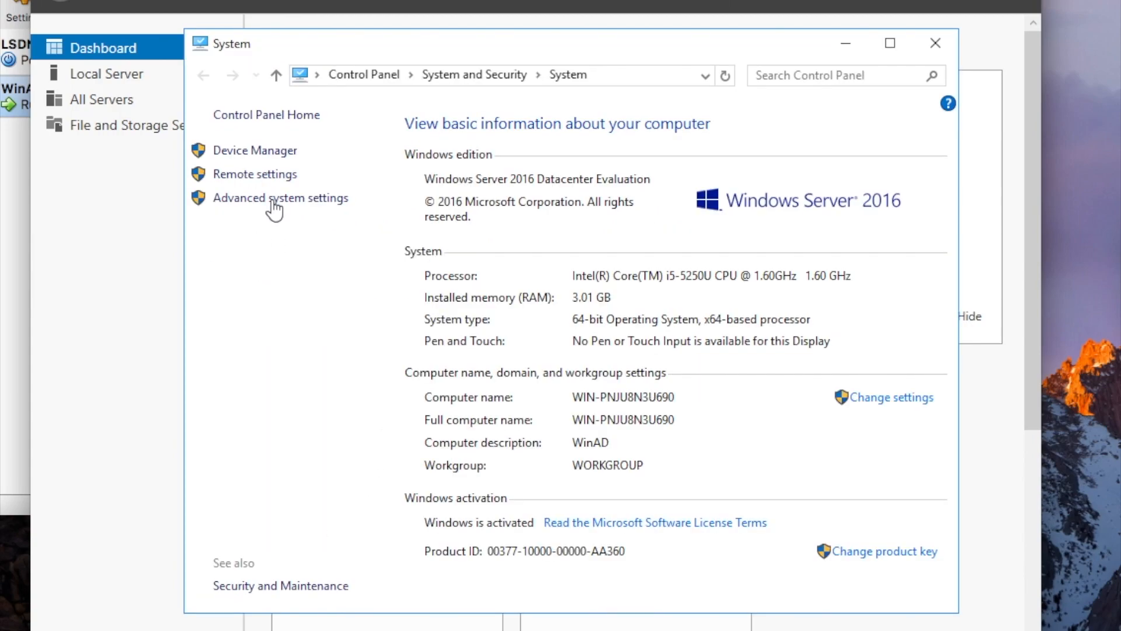
pyautogui.click(272, 198)
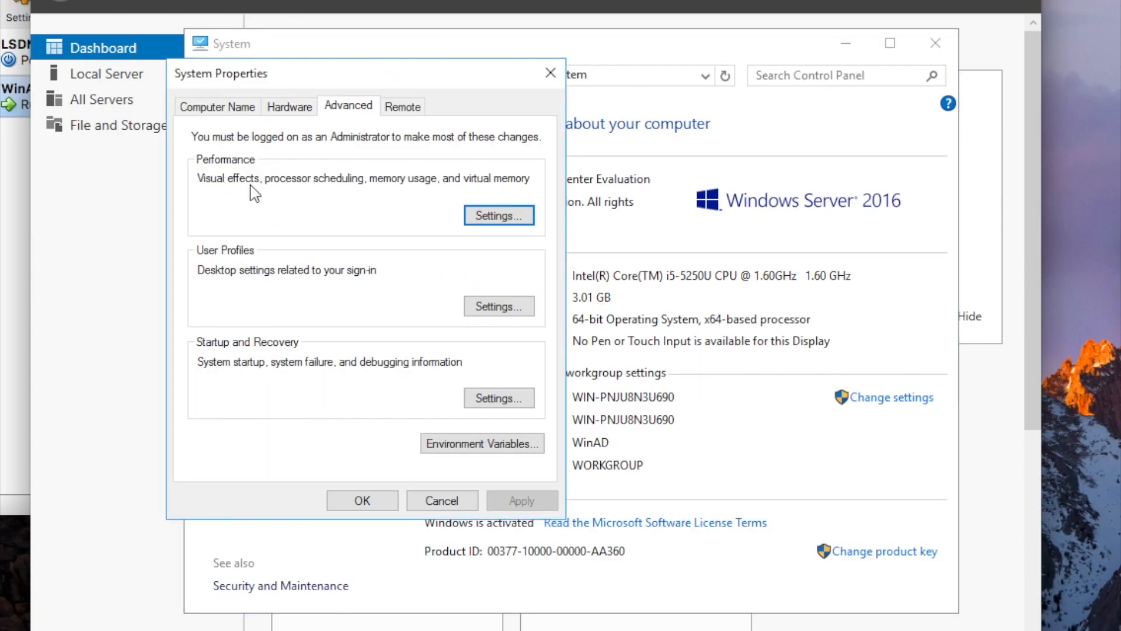
pyautogui.click(225, 107)
pyautogui.click(394, 181)
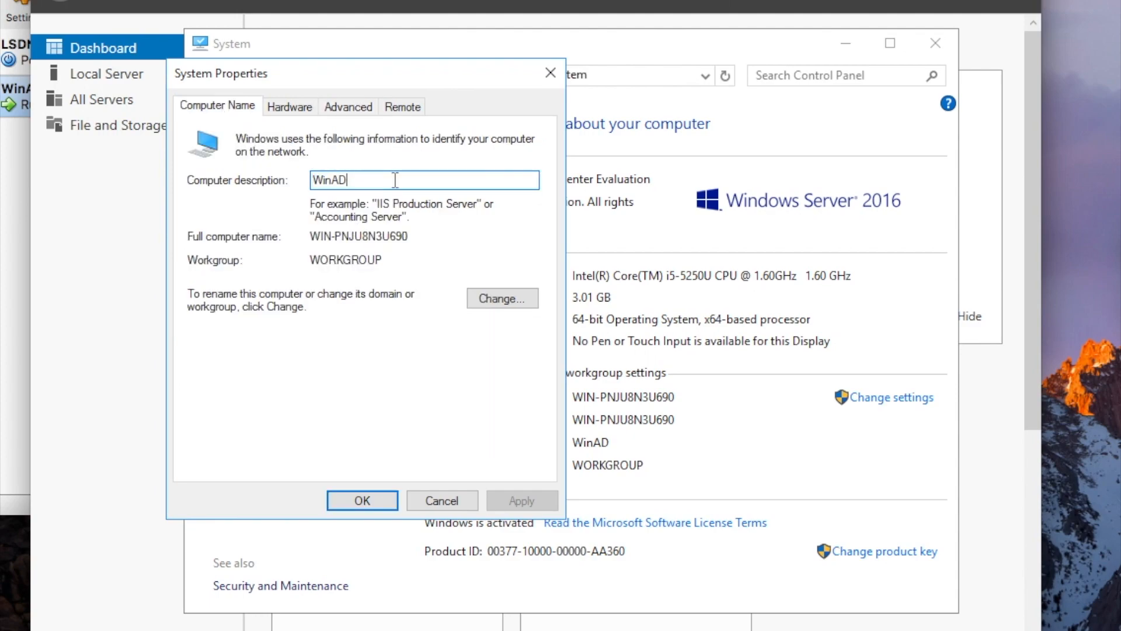
pyautogui.click(481, 301)
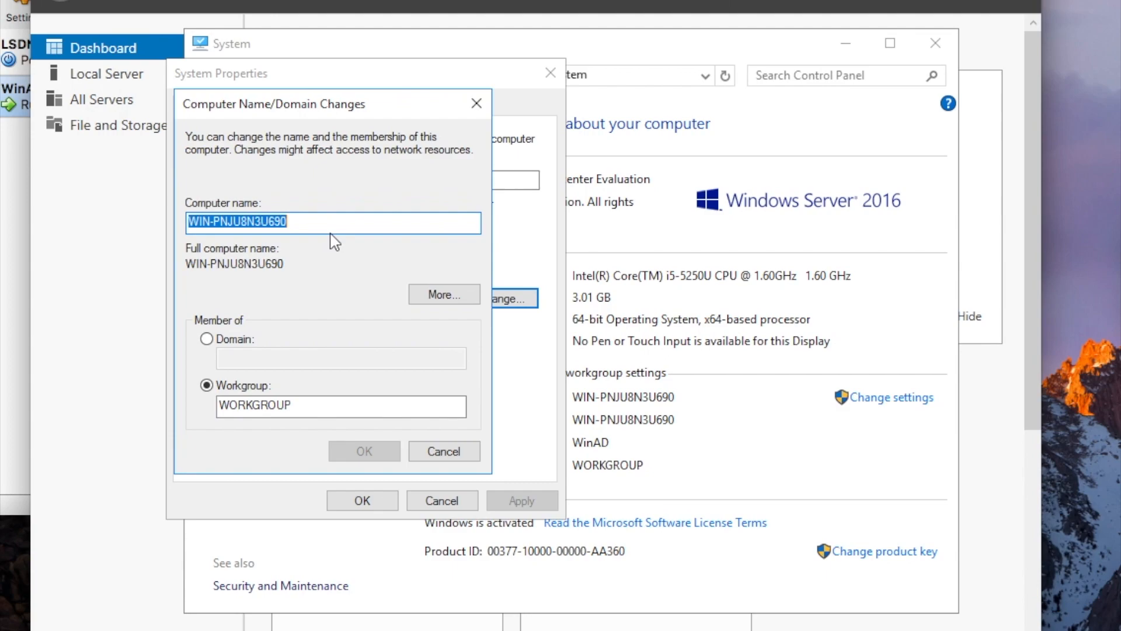
pyautogui.write('WINAD')
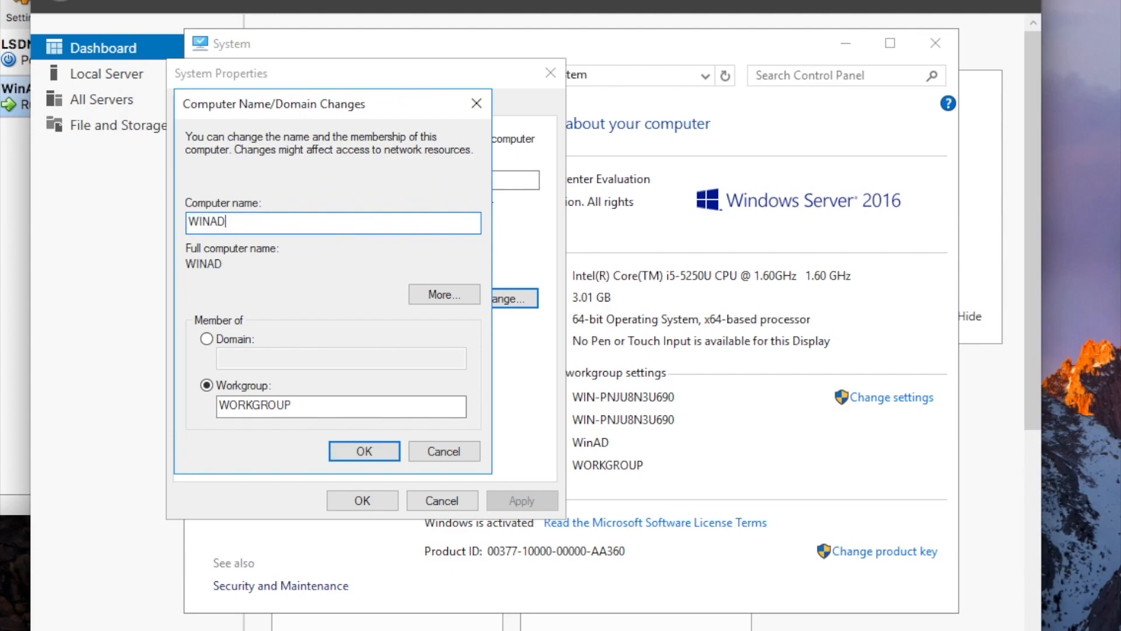
pyautogui.click(359, 451)
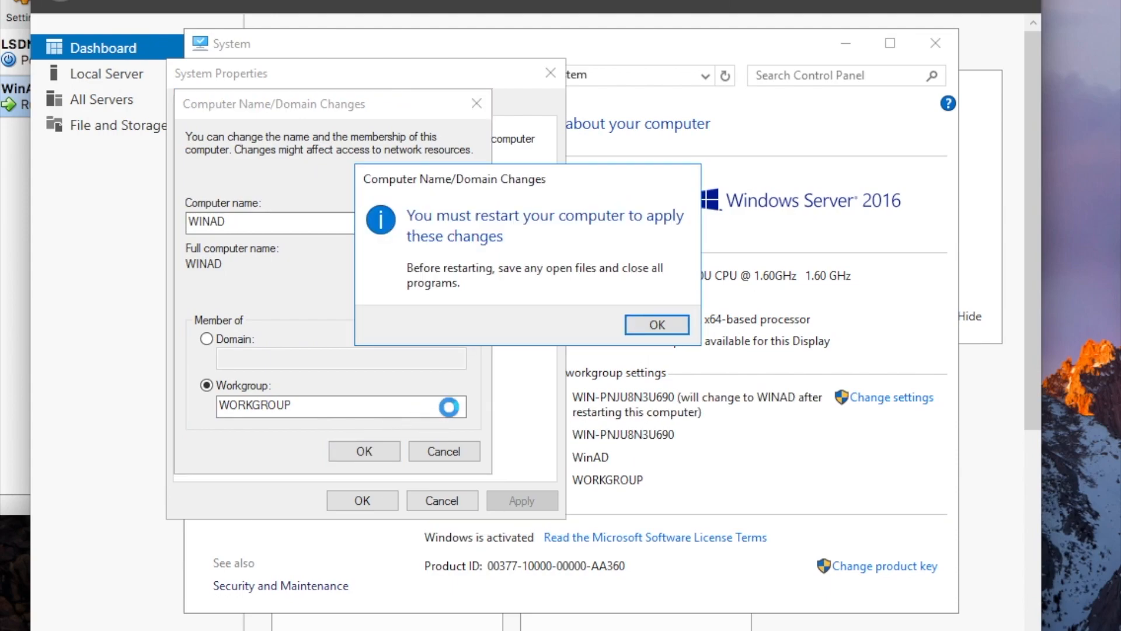
pyautogui.click(652, 325)
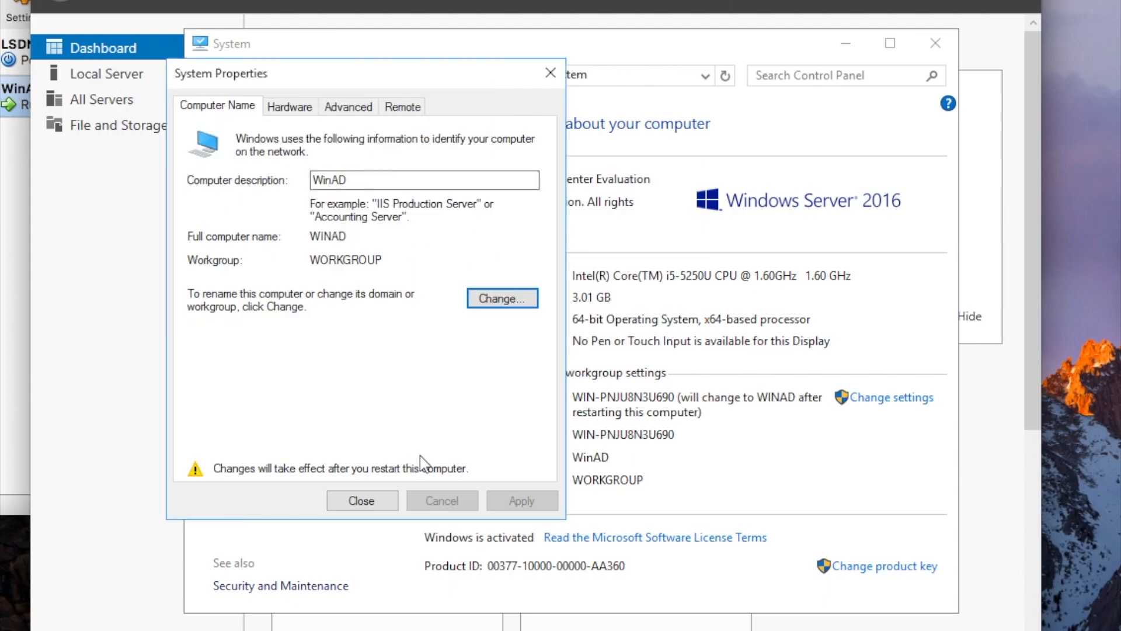
pyautogui.click(391, 500)
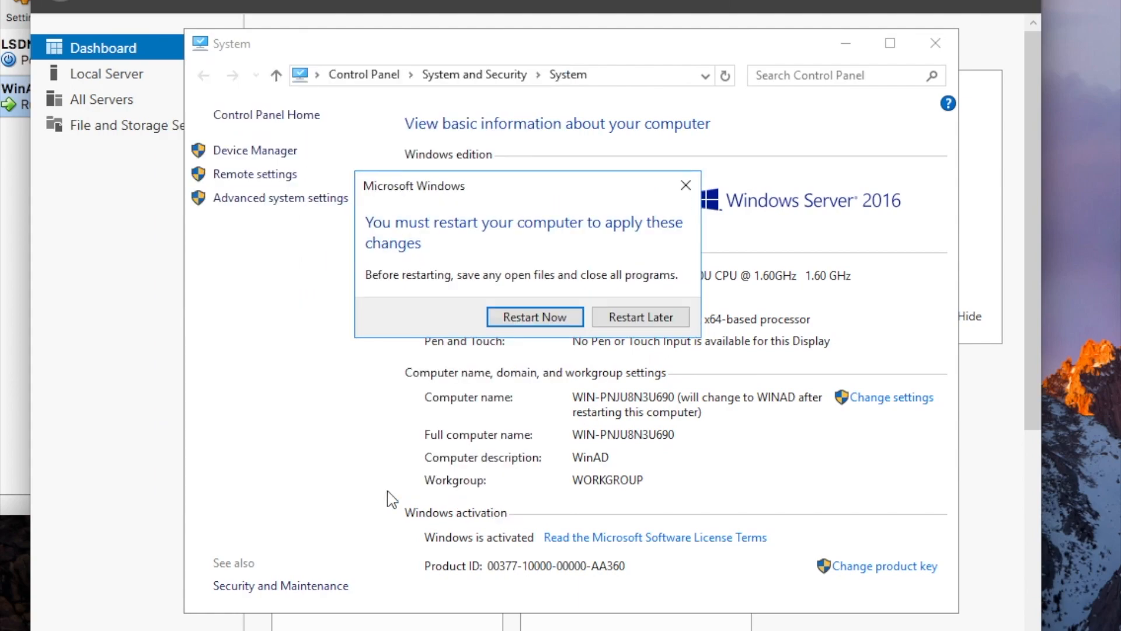
# Restart now and sign back in as Administrator with the account password.
pyautogui.click(545, 320)
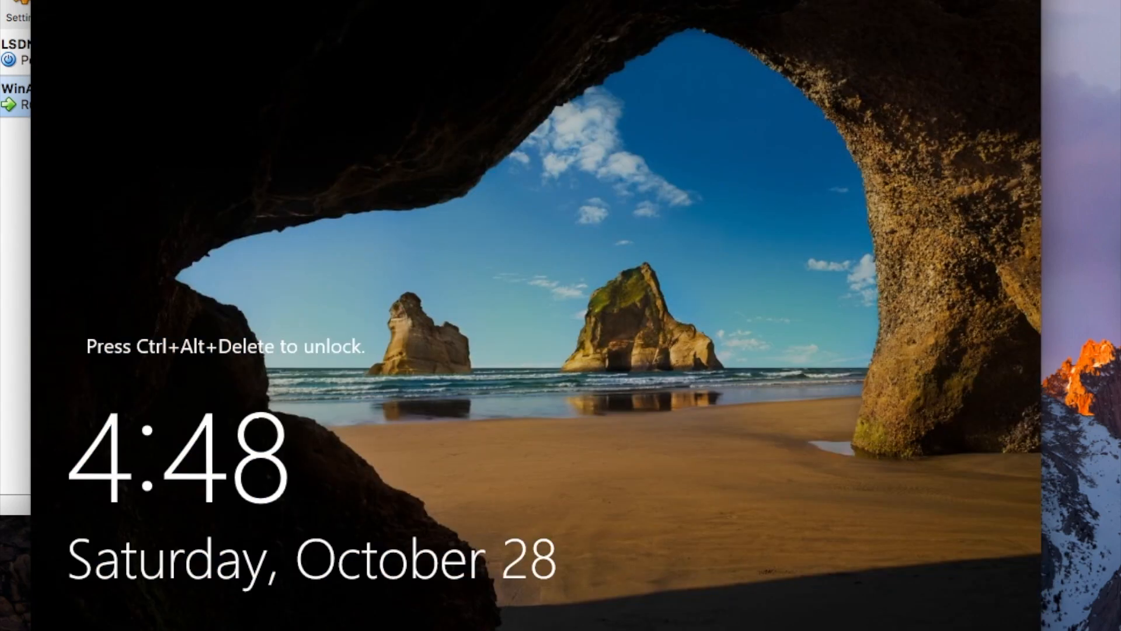
pyautogui.hotkey('ctrl', 'alt', 'Delete')
pyautogui.write('*****')
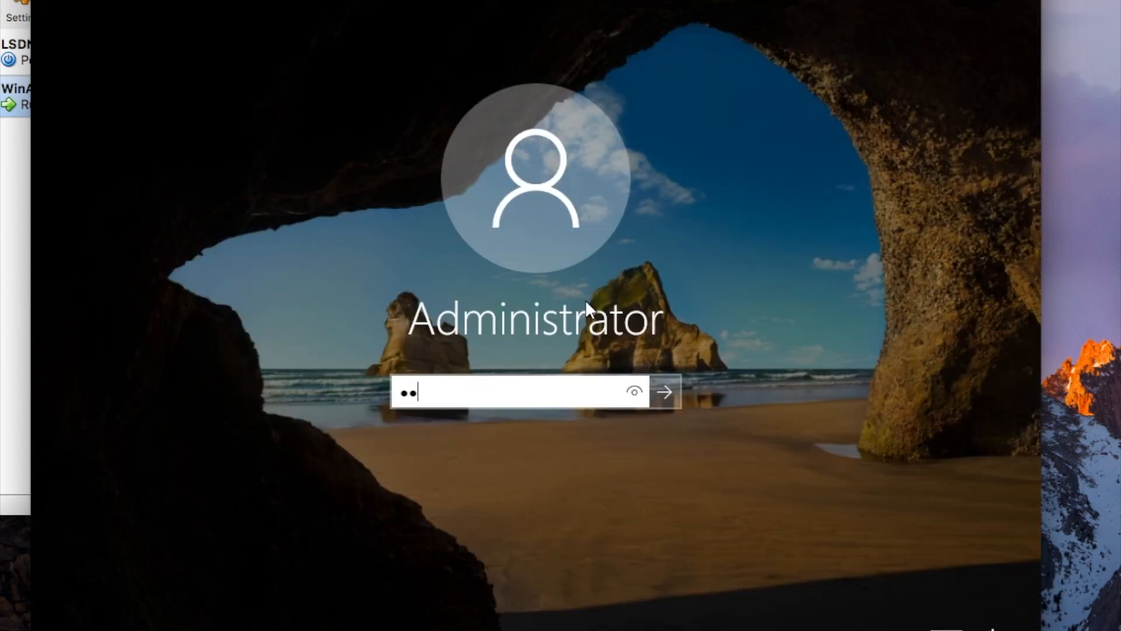
pyautogui.write('***')
pyautogui.press('Return')
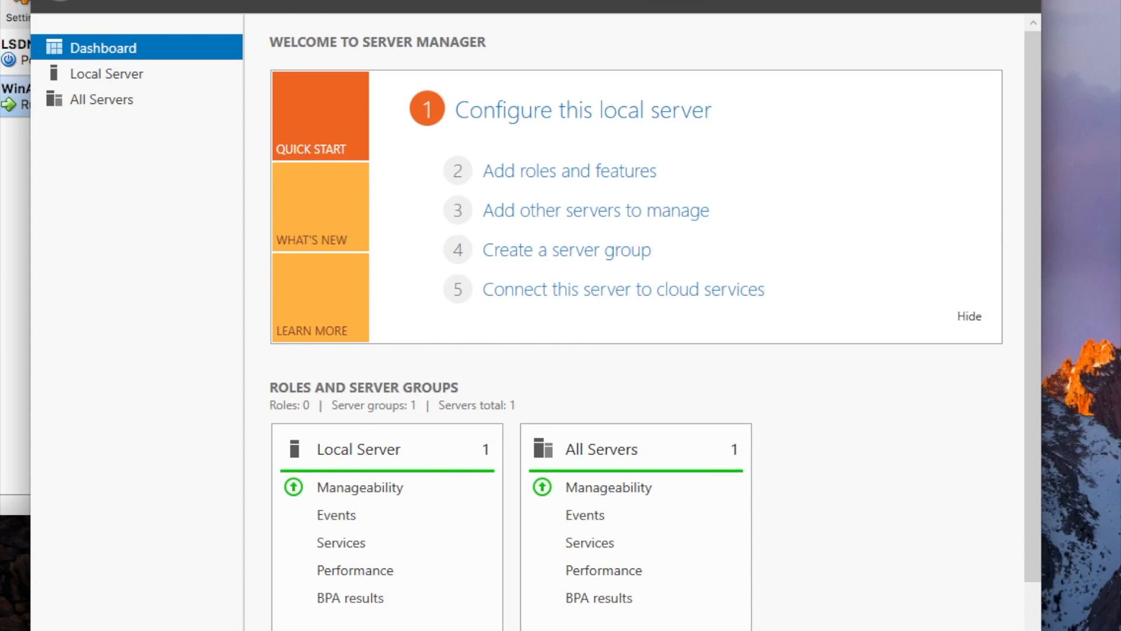
# Select the Active Directory Domain Services role on WINAD, adding its required management features.
pyautogui.click(521, 173)
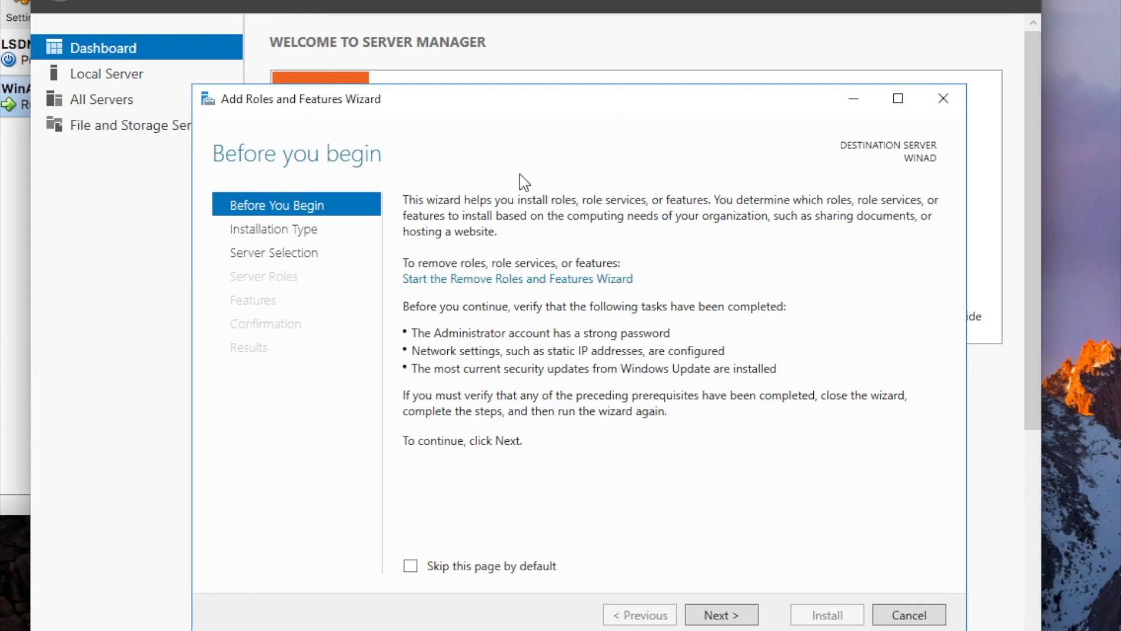
pyautogui.click(724, 616)
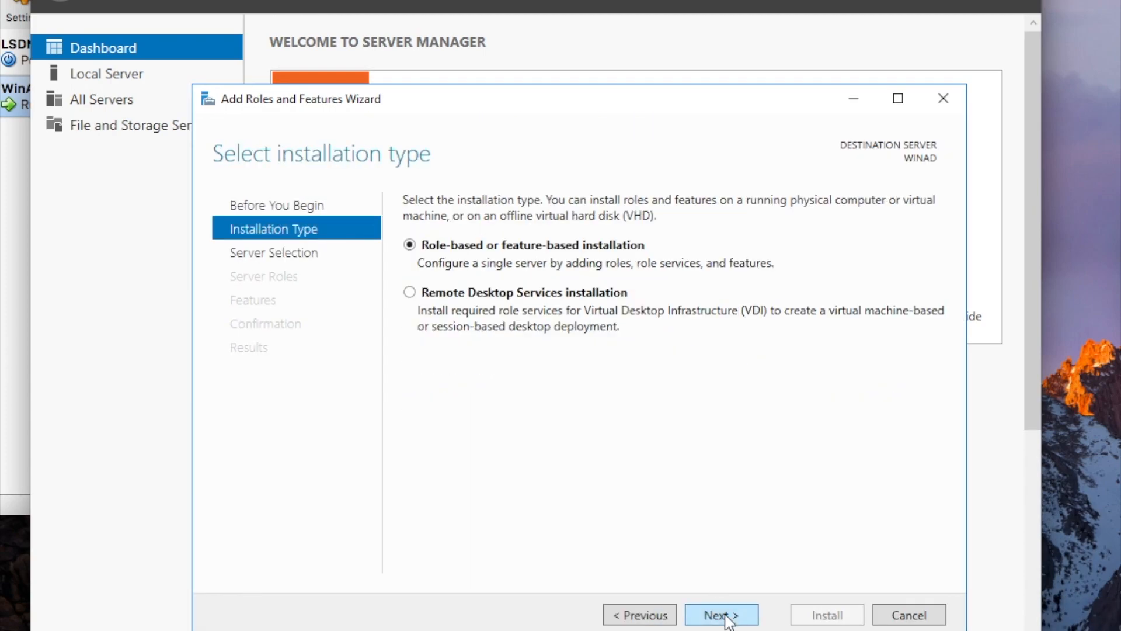
pyautogui.click(724, 616)
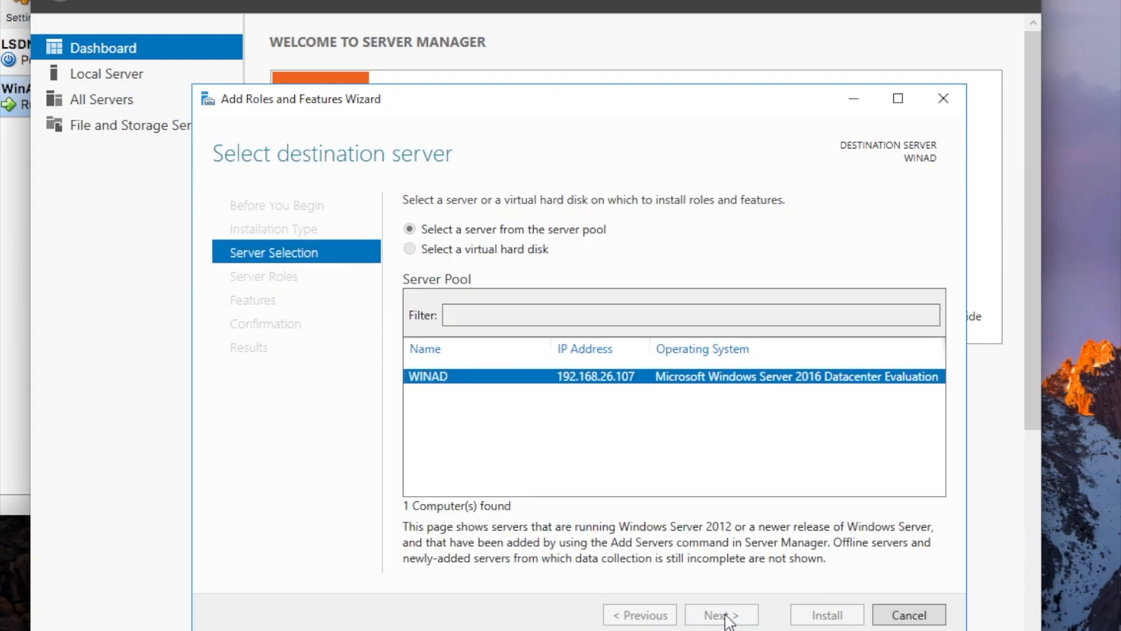
pyautogui.click(724, 616)
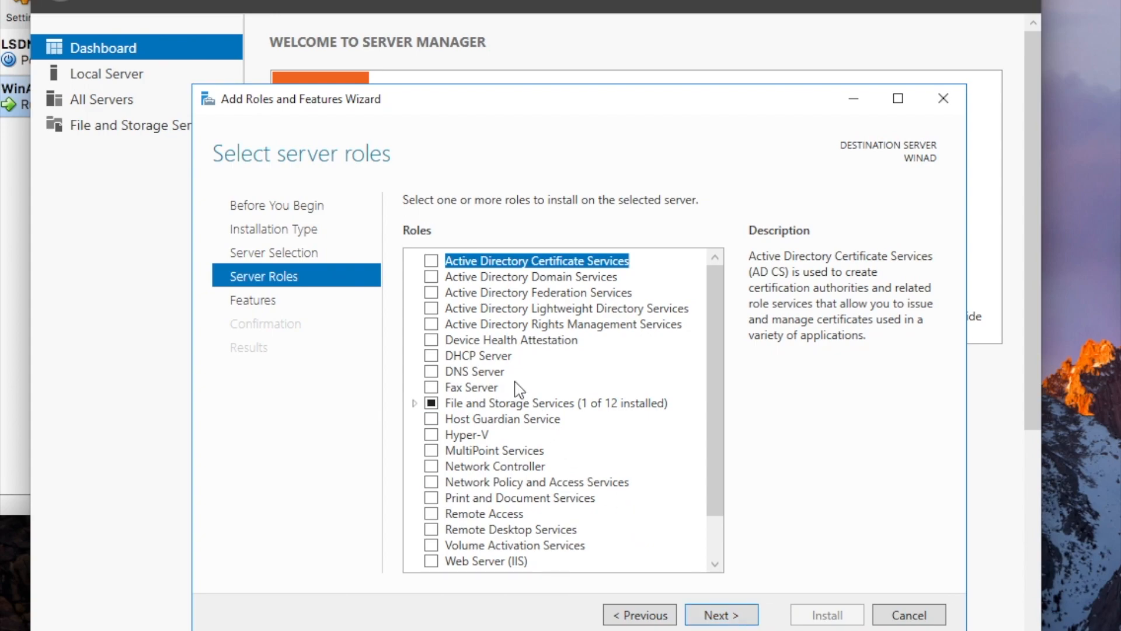
pyautogui.click(432, 276)
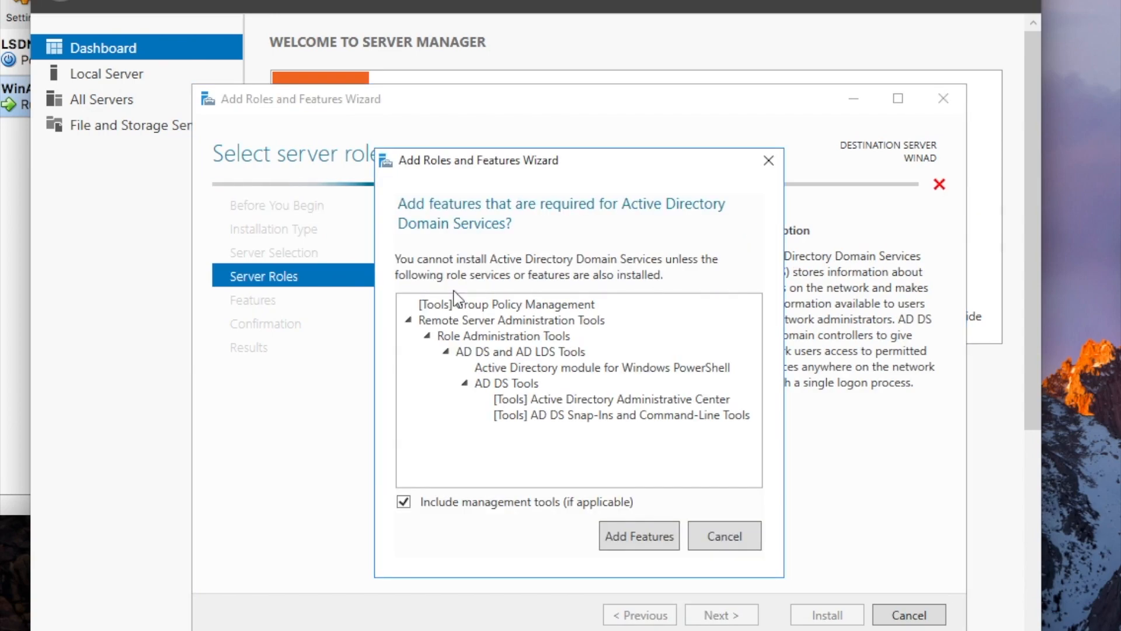
pyautogui.click(634, 541)
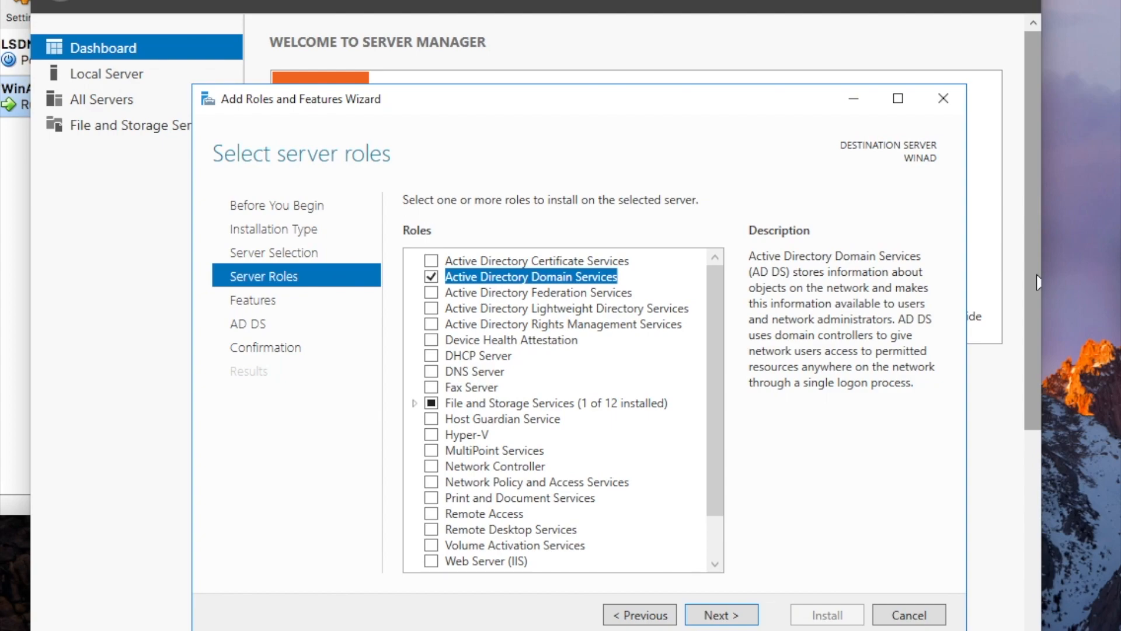
# Continue past the features and AD DS pages and install the role.
pyautogui.click(743, 616)
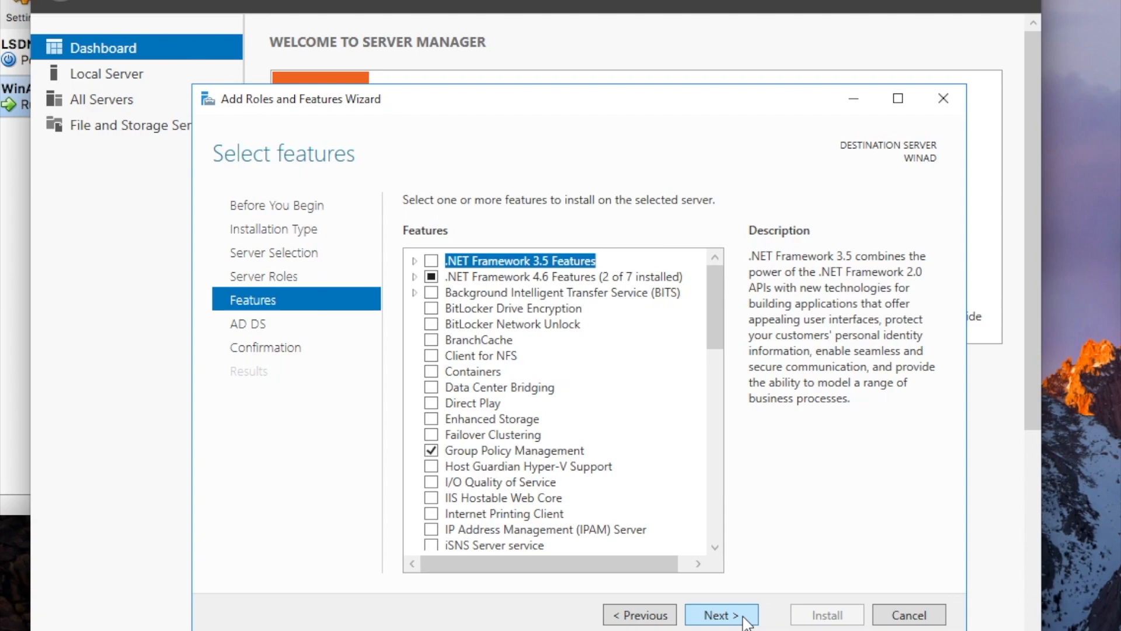
pyautogui.click(744, 618)
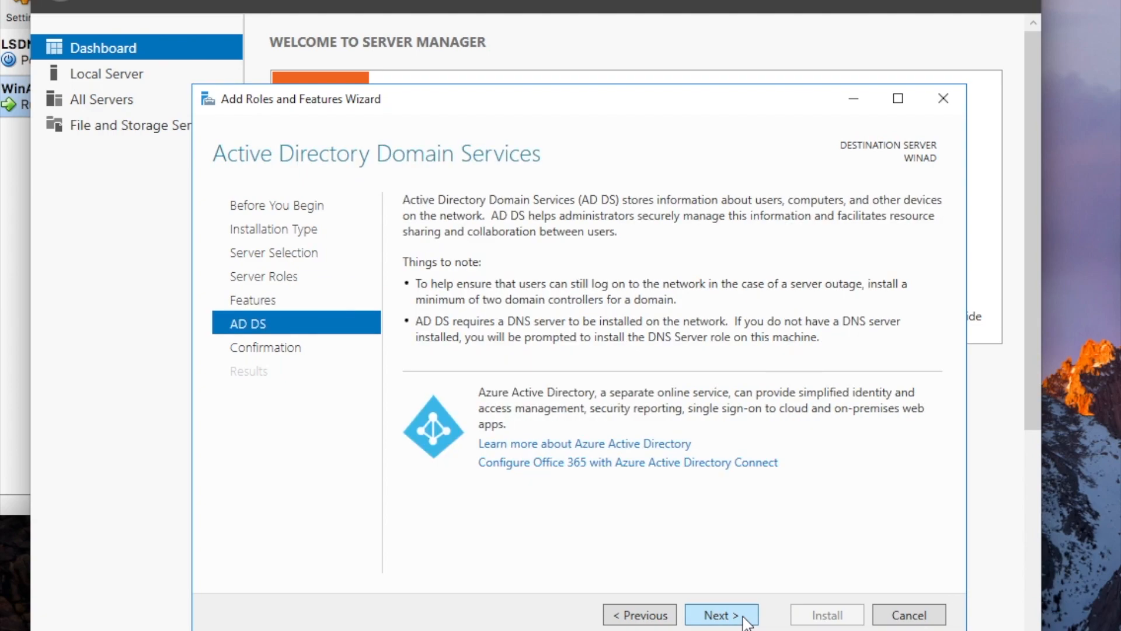
pyautogui.click(747, 617)
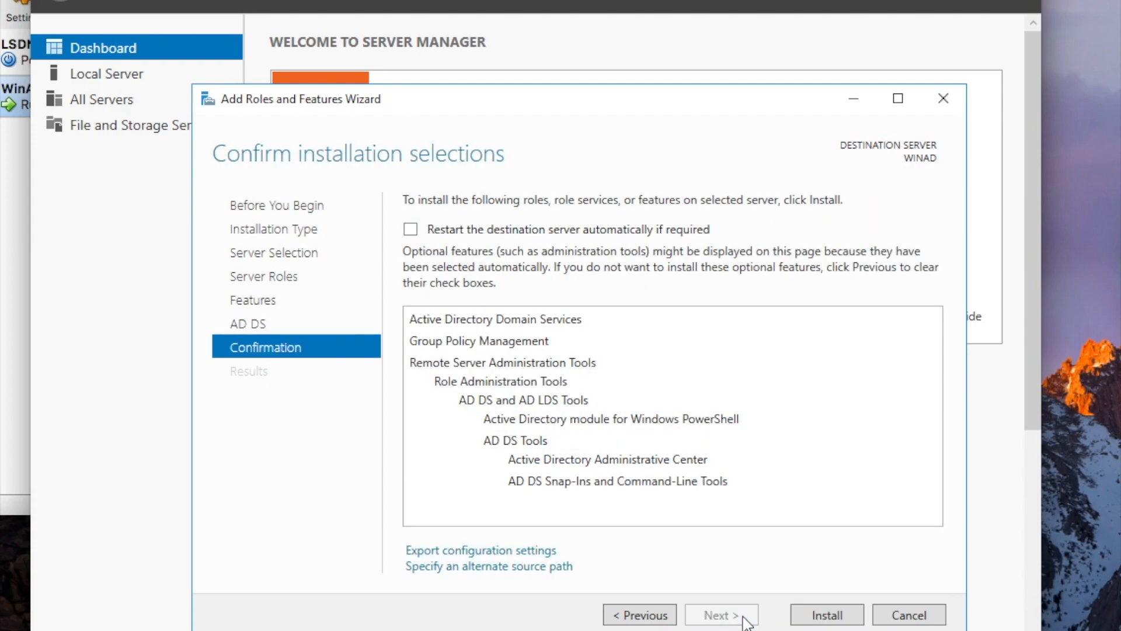
pyautogui.click(833, 615)
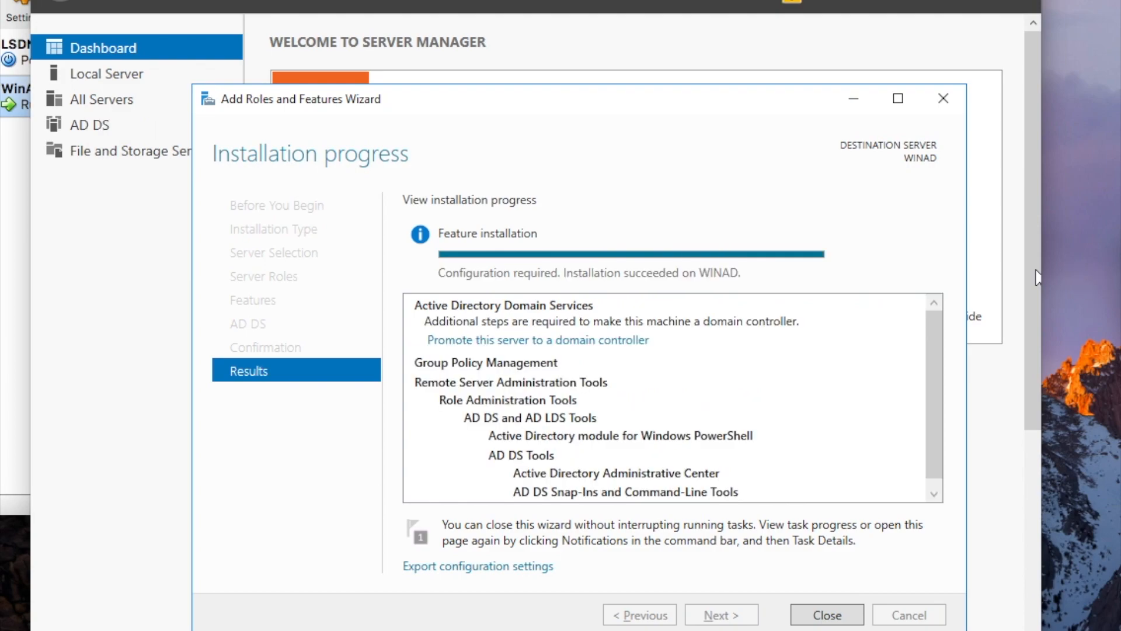
# Promote the server from the notifications, adding a new forest with root domain sqlfrenzy.local.
pyautogui.click(794, 4)
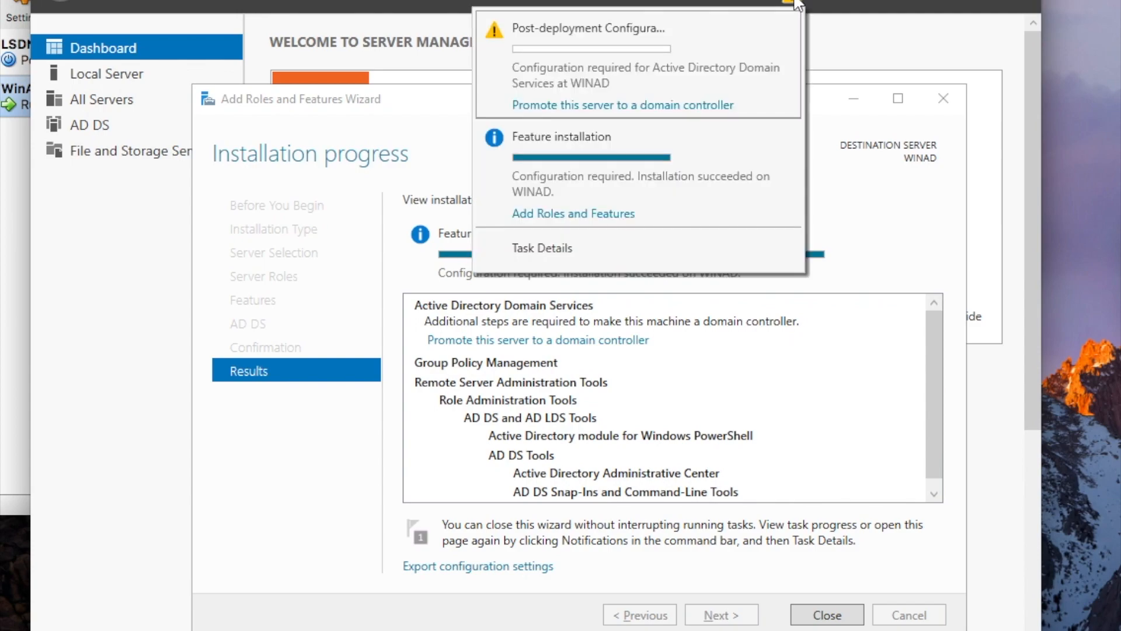
pyautogui.click(589, 104)
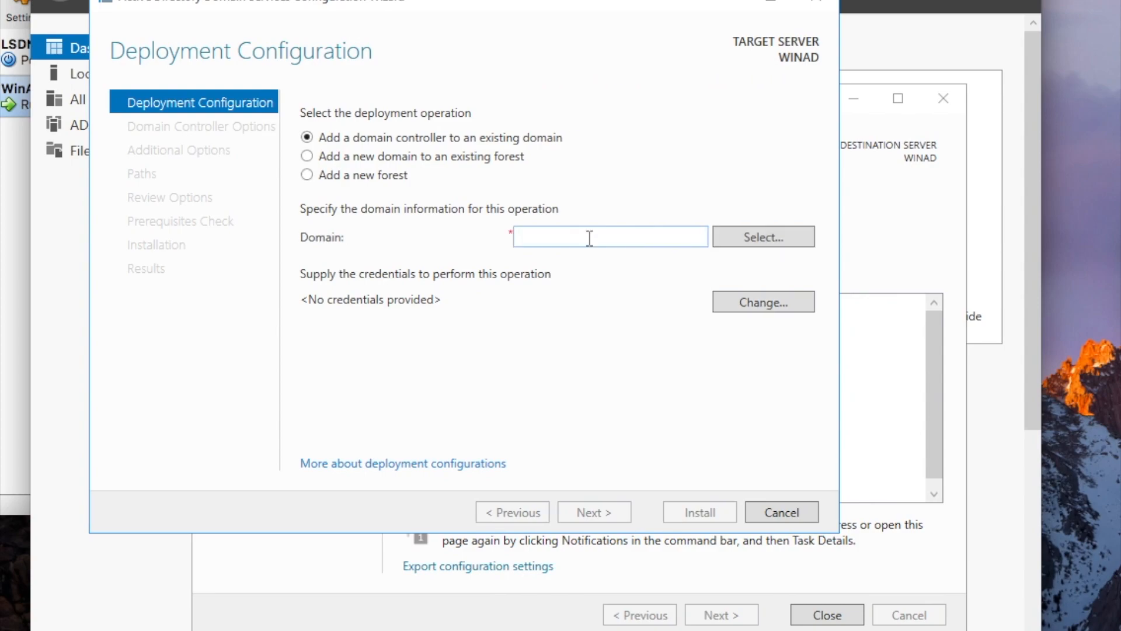
pyautogui.click(306, 174)
pyautogui.click(561, 236)
pyautogui.write('sqlferenzy')
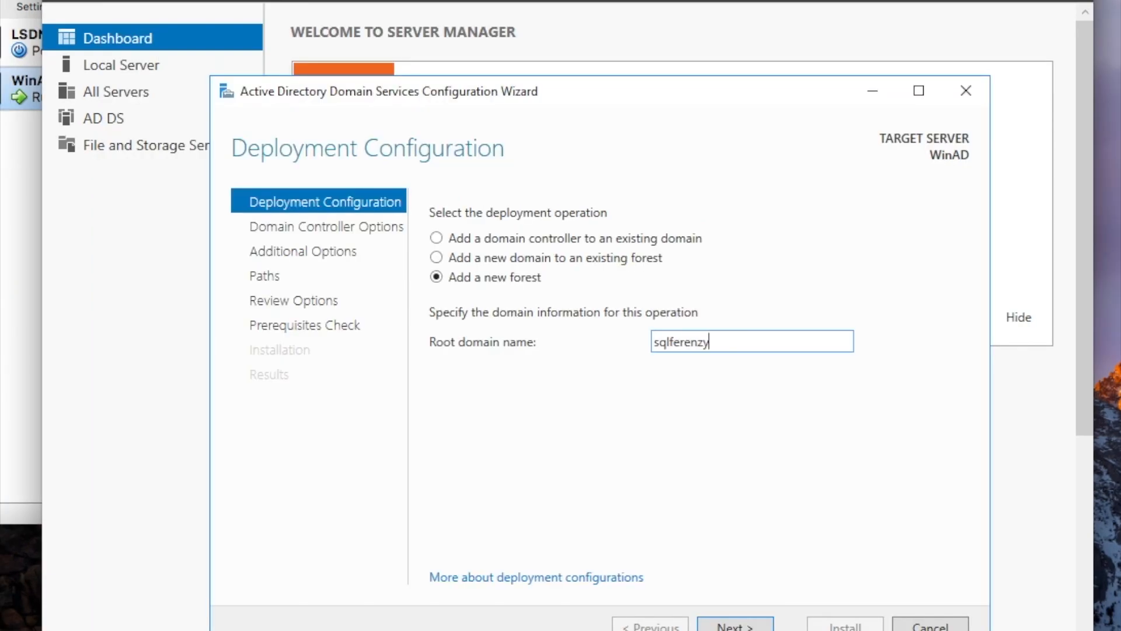
pyautogui.press('BackSpace')
pyautogui.press('BackSpace')
pyautogui.press('BackSpace')
pyautogui.press('BackSpace')
pyautogui.press('BackSpace')
pyautogui.press('BackSpace')
pyautogui.write('renzy.local')
pyautogui.click(740, 627)
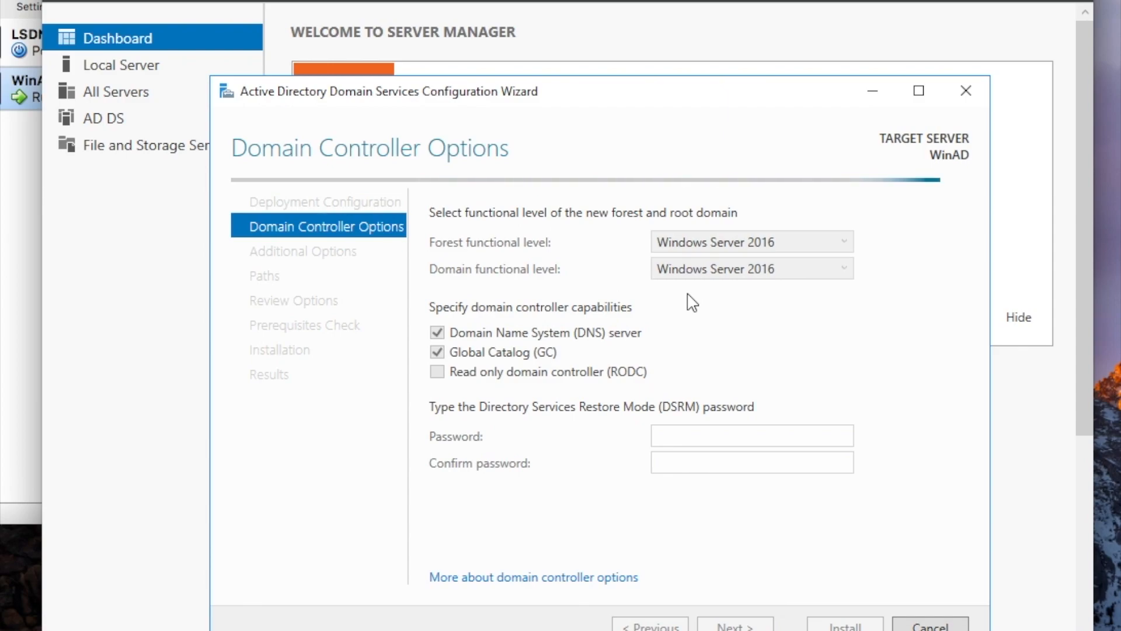
# Keep forest and domain functional levels at Windows Server 2016 and enter the DSRM password twice.
pyautogui.click(698, 246)
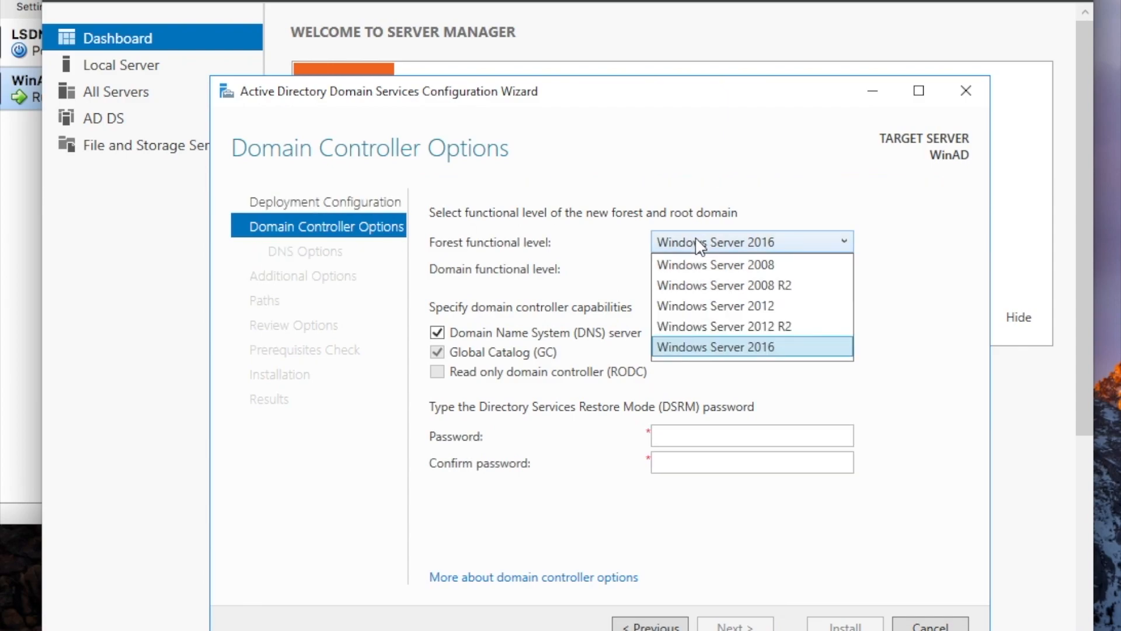
pyautogui.click(732, 347)
pyautogui.click(721, 270)
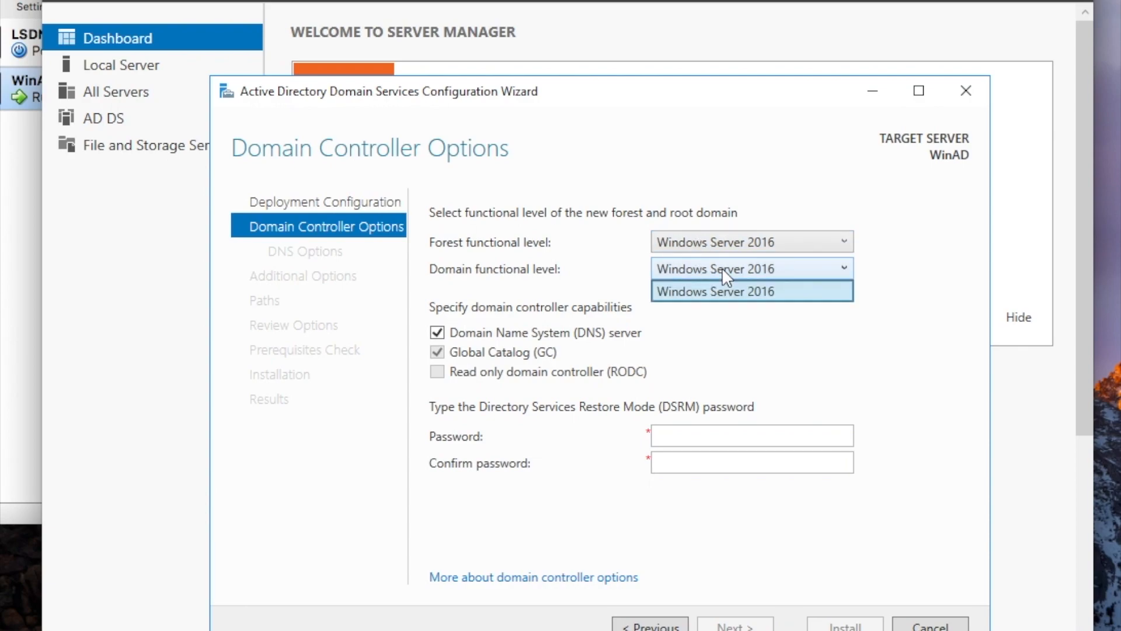
pyautogui.click(723, 168)
pyautogui.click(694, 435)
pyautogui.write('Password1')
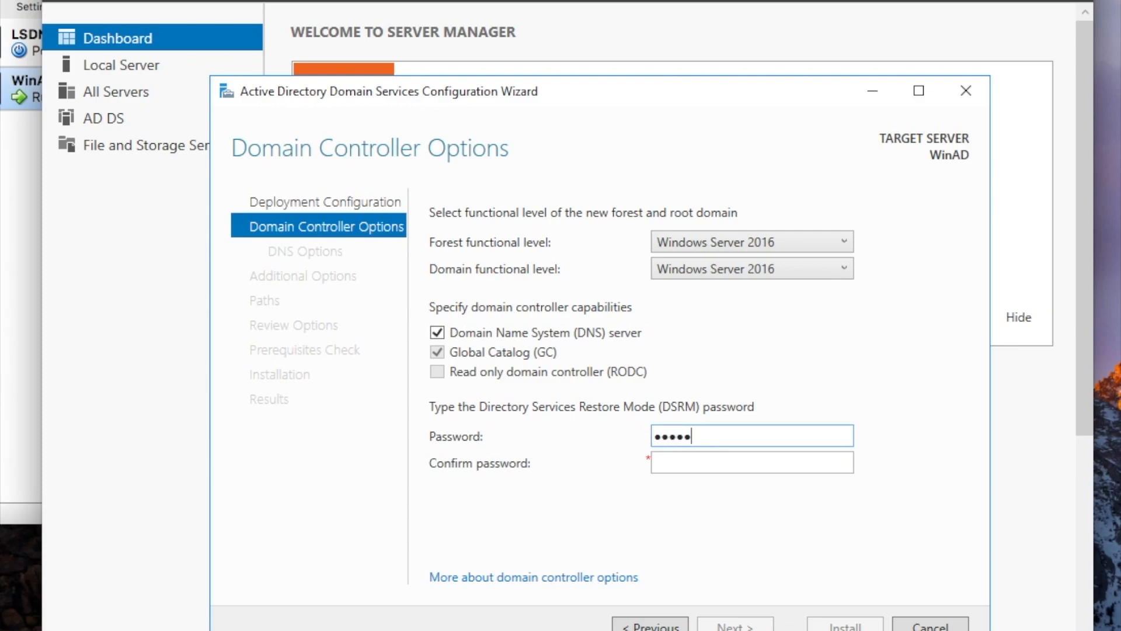
pyautogui.press('Tab')
pyautogui.write('Passwor')
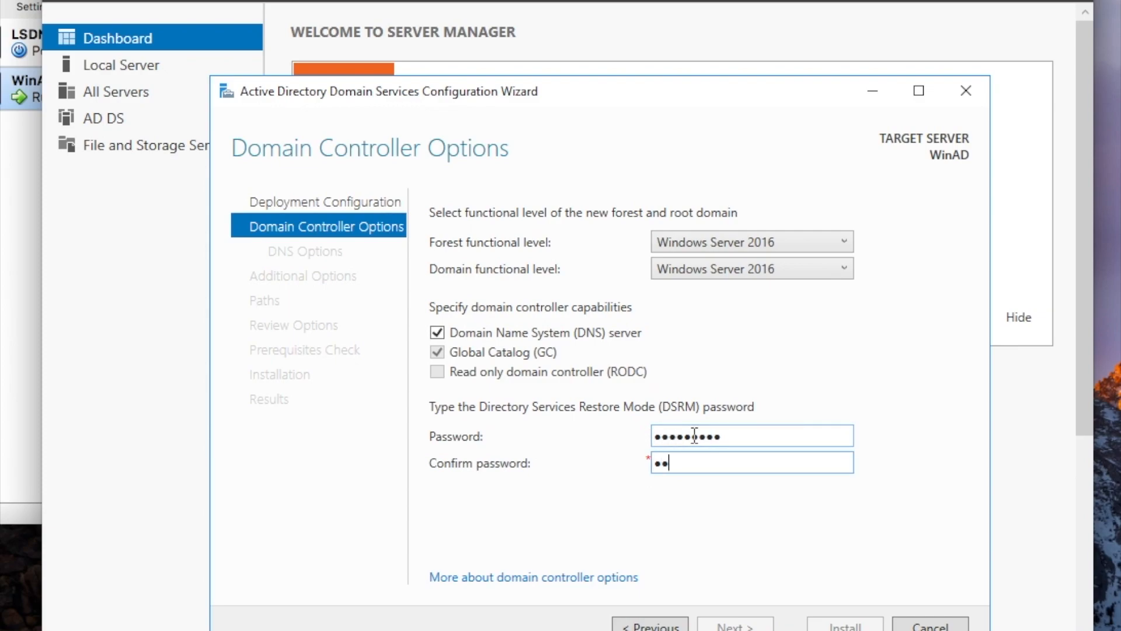
pyautogui.write('d1!')
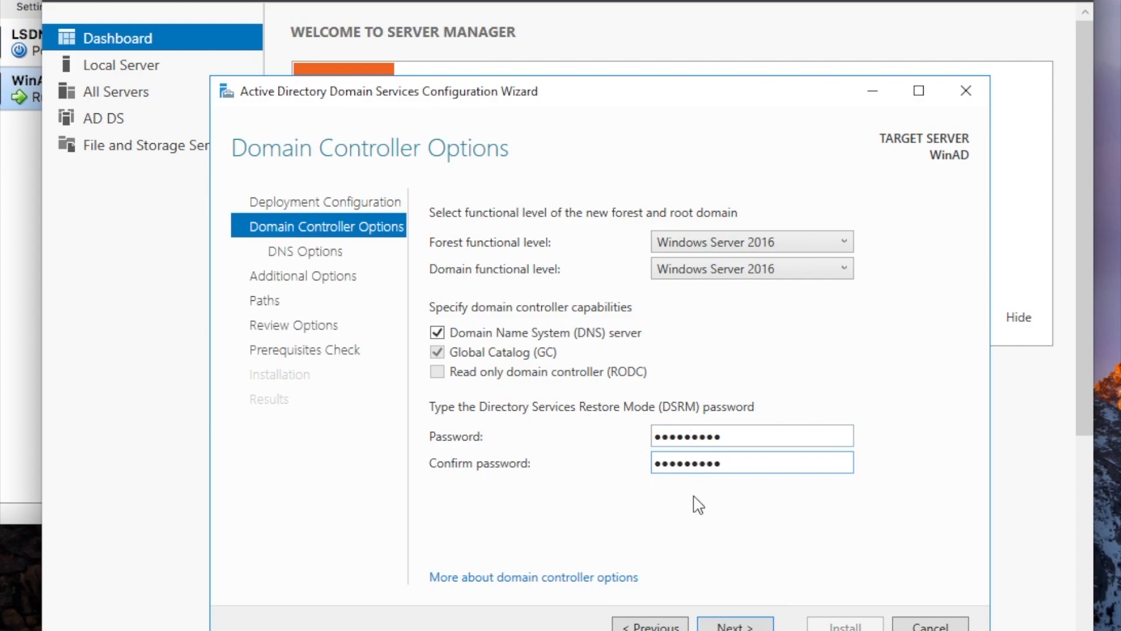
# Pass the DNS delegation warning, keeping NetBIOS name SQLFRENZY and default NTDS/SYSVOL paths, through to prerequisites.
pyautogui.click(734, 623)
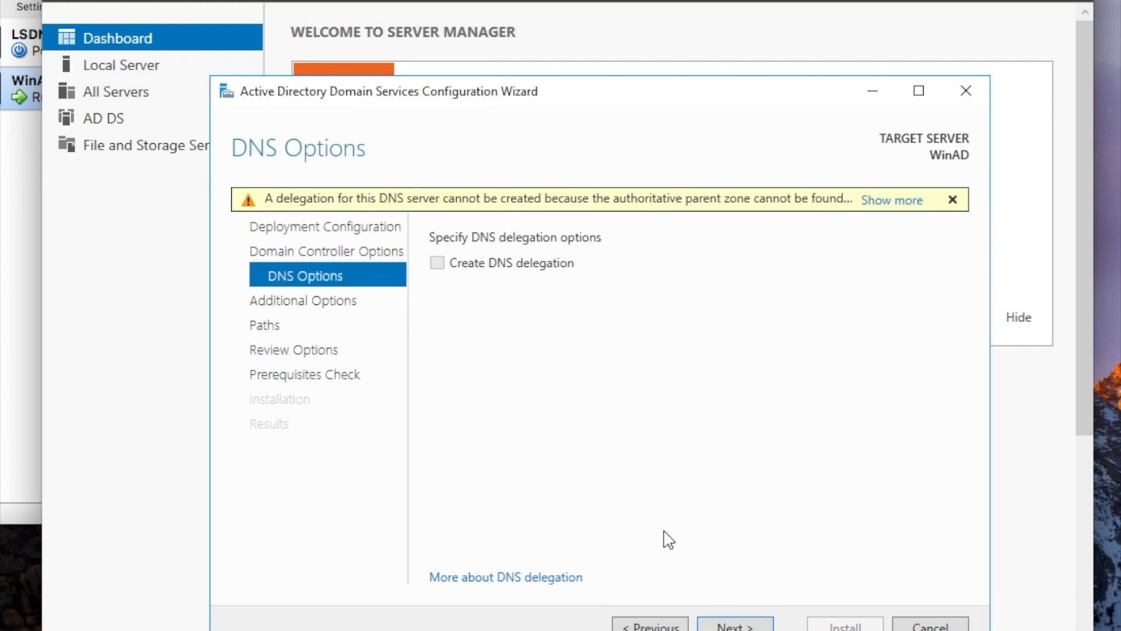
pyautogui.click(729, 624)
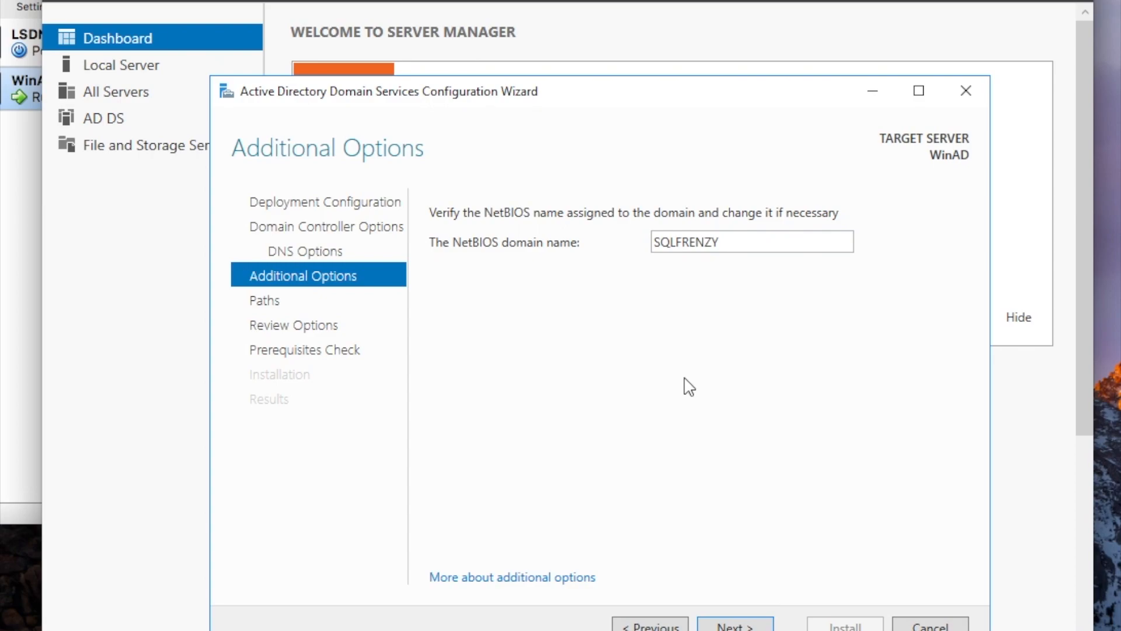
pyautogui.click(749, 627)
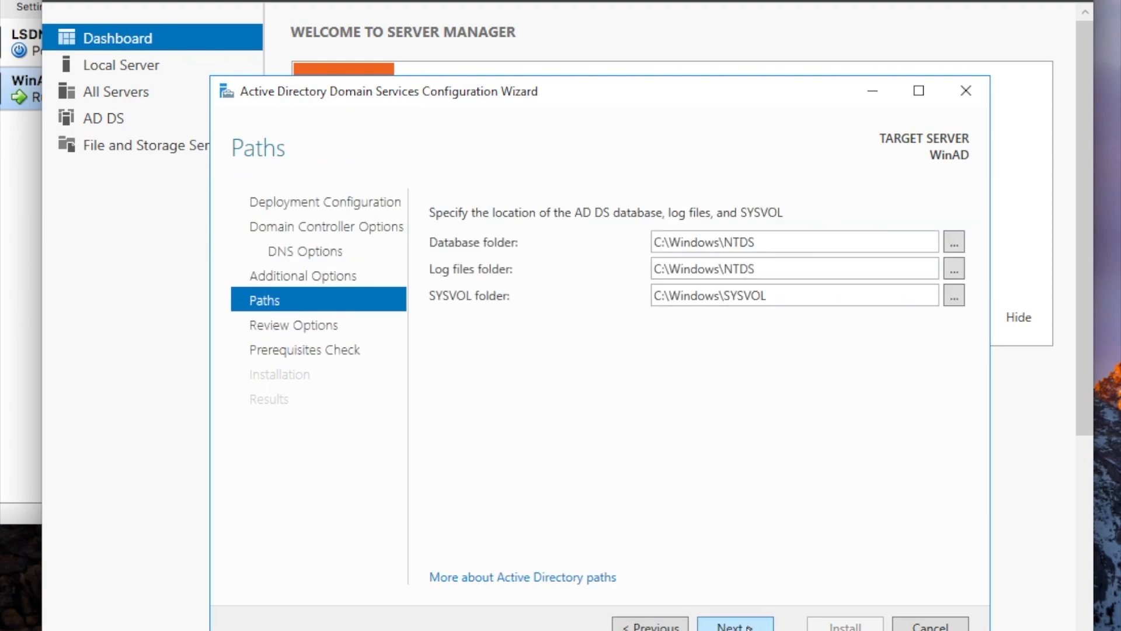
pyautogui.click(749, 627)
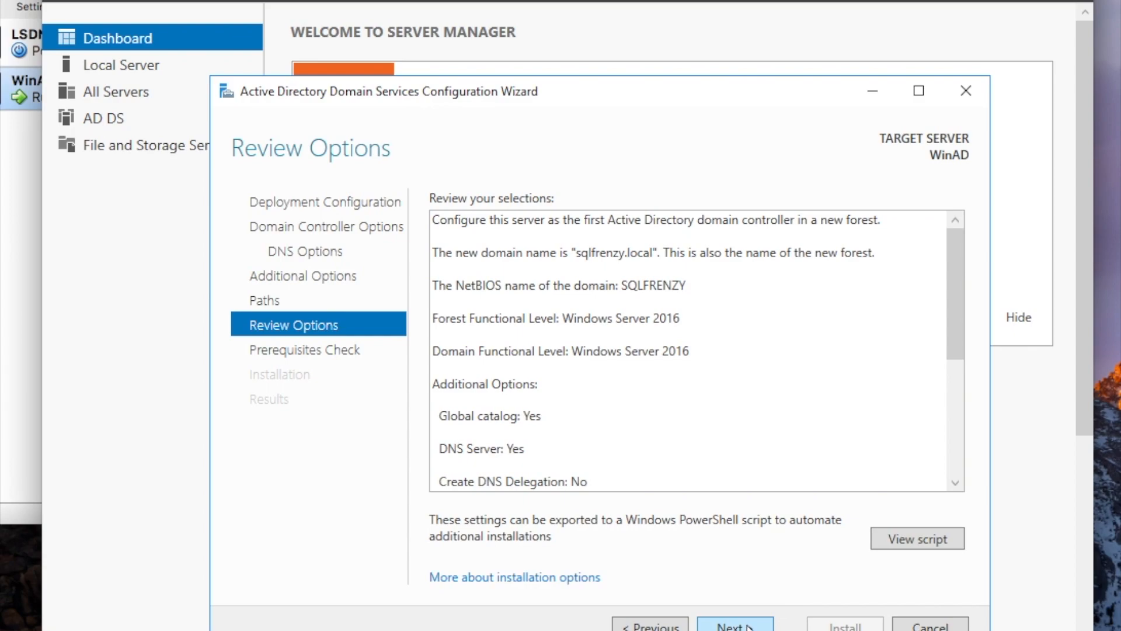
pyautogui.moveTo(958, 323); pyautogui.dragTo(965, 494)
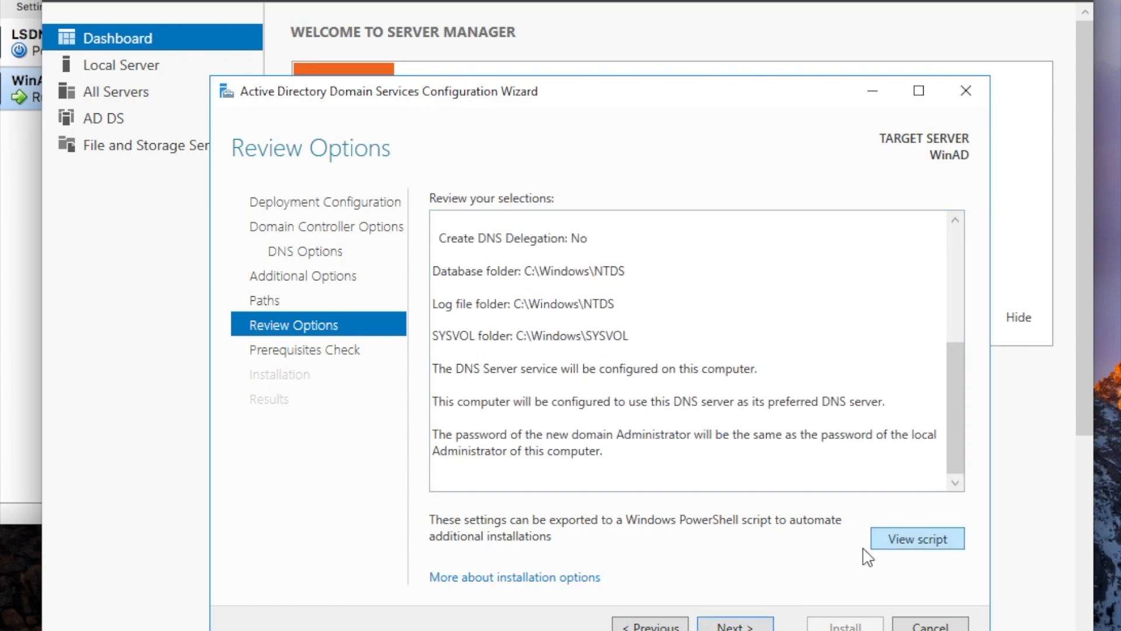
pyautogui.click(737, 626)
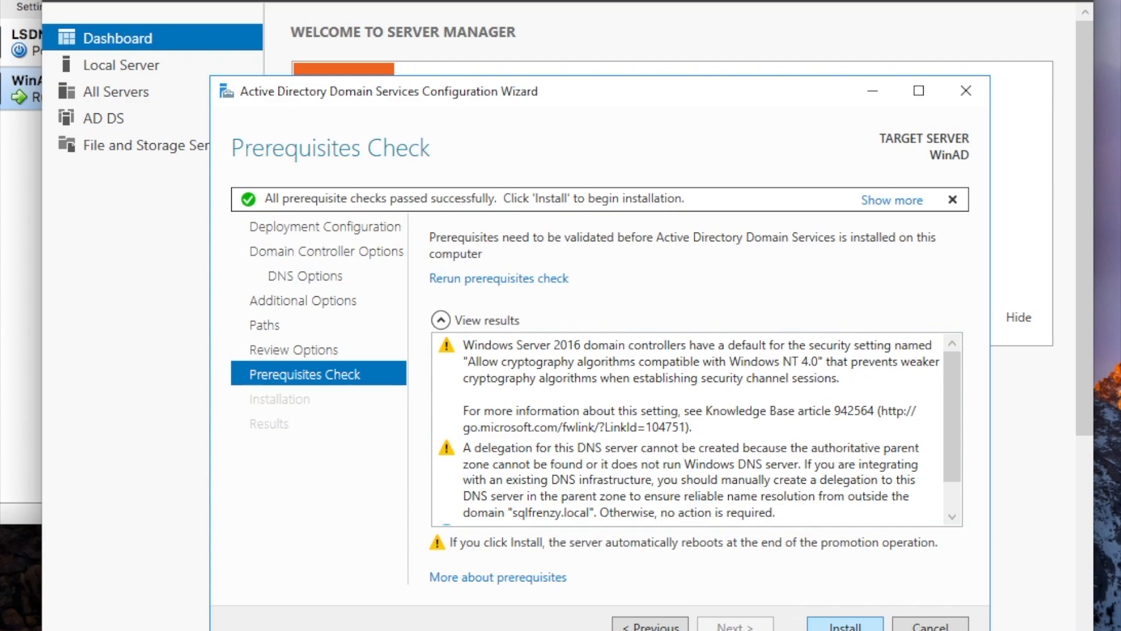
# Install AD DS to promote WINAD to a domain controller and dismiss the sign-out notice.
pyautogui.click(845, 626)
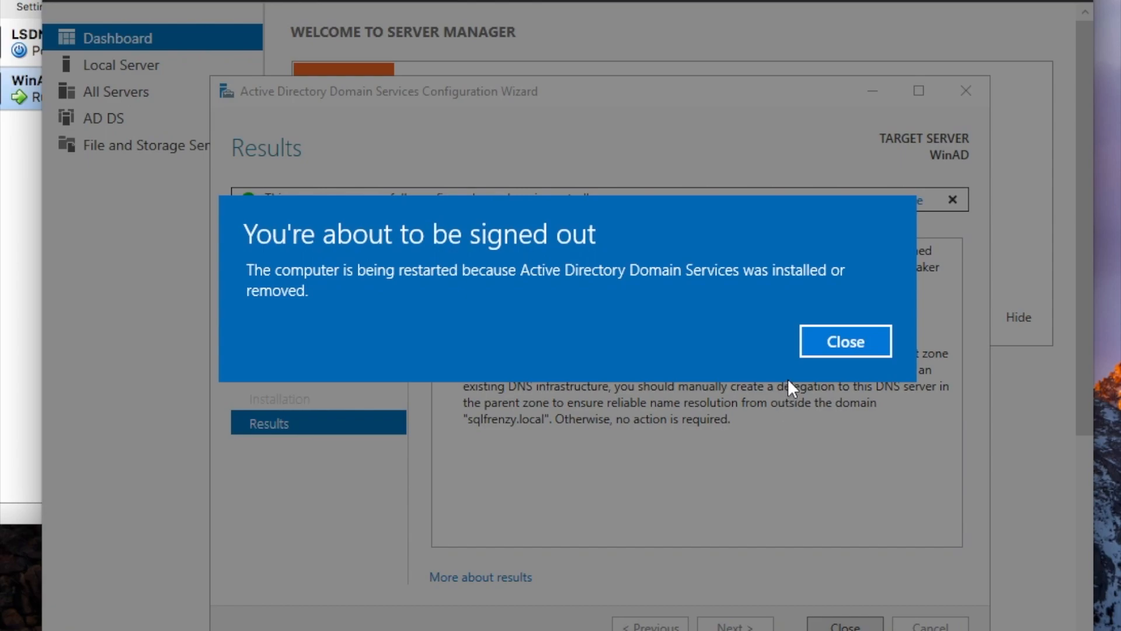
pyautogui.click(826, 344)
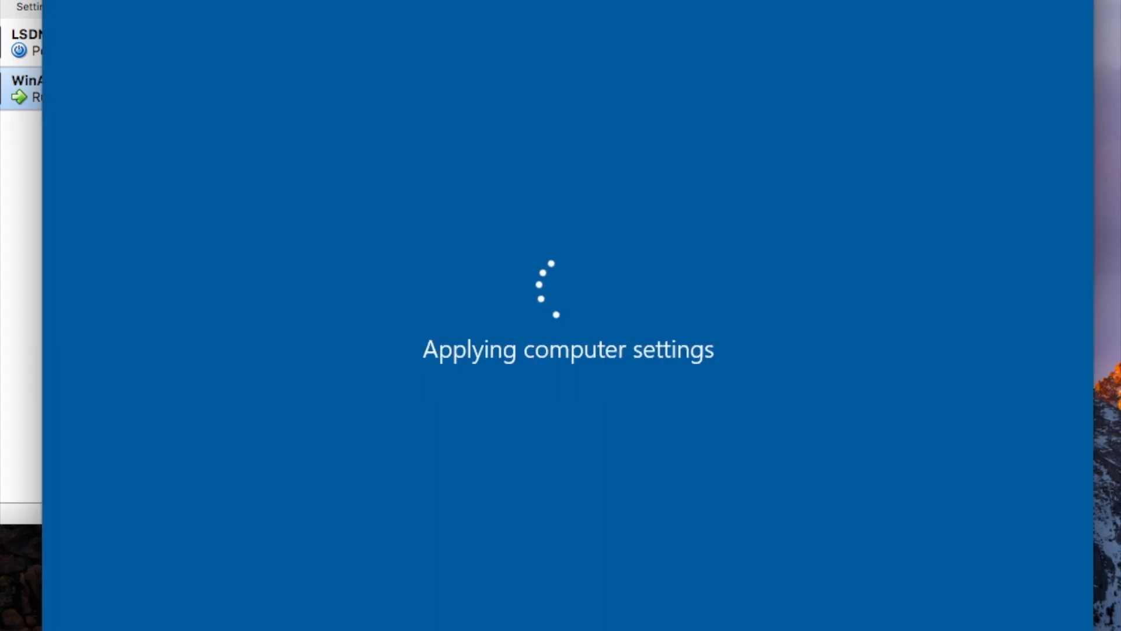
# Sign in to the guest as the domain Administrator with its password.
pyautogui.moveTo(280, 0)
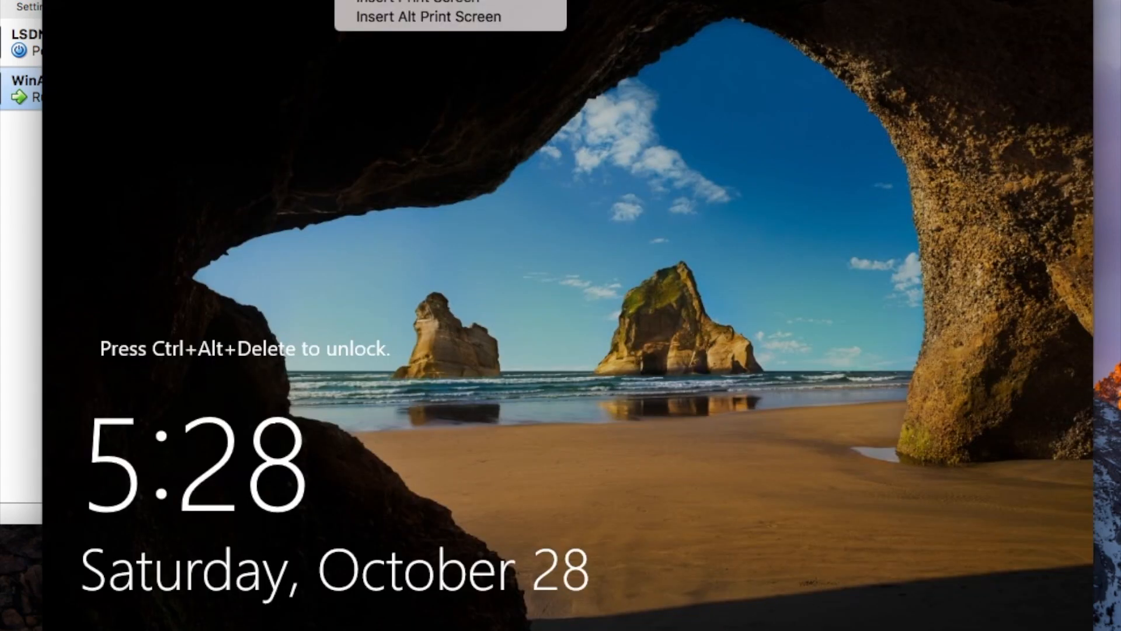
pyautogui.click(415, 0)
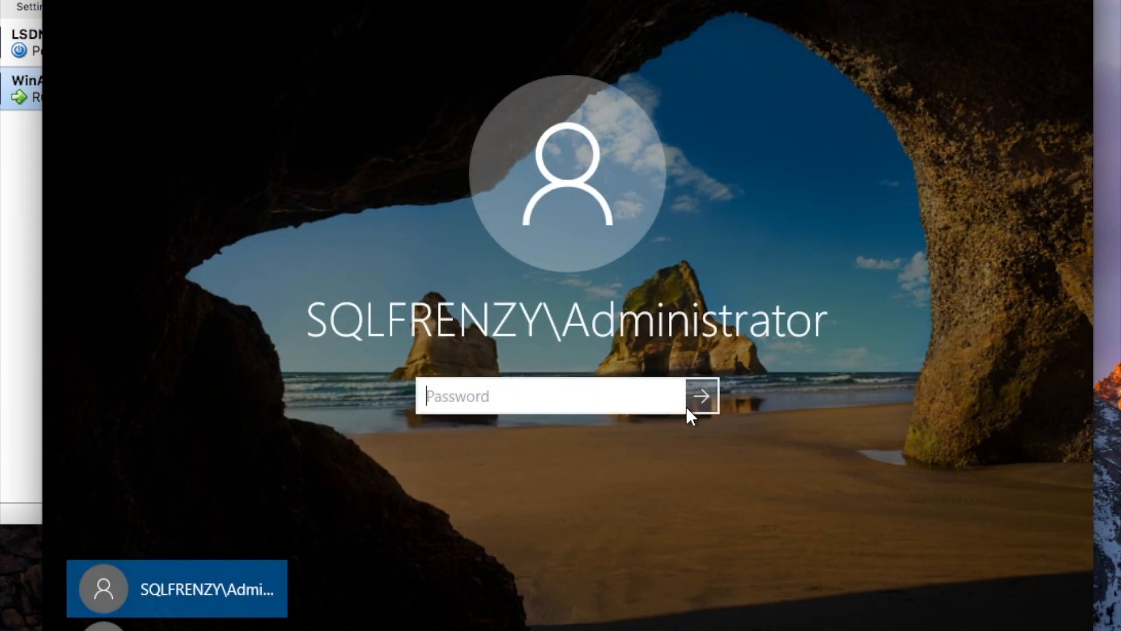
pyautogui.write('••••••••••')
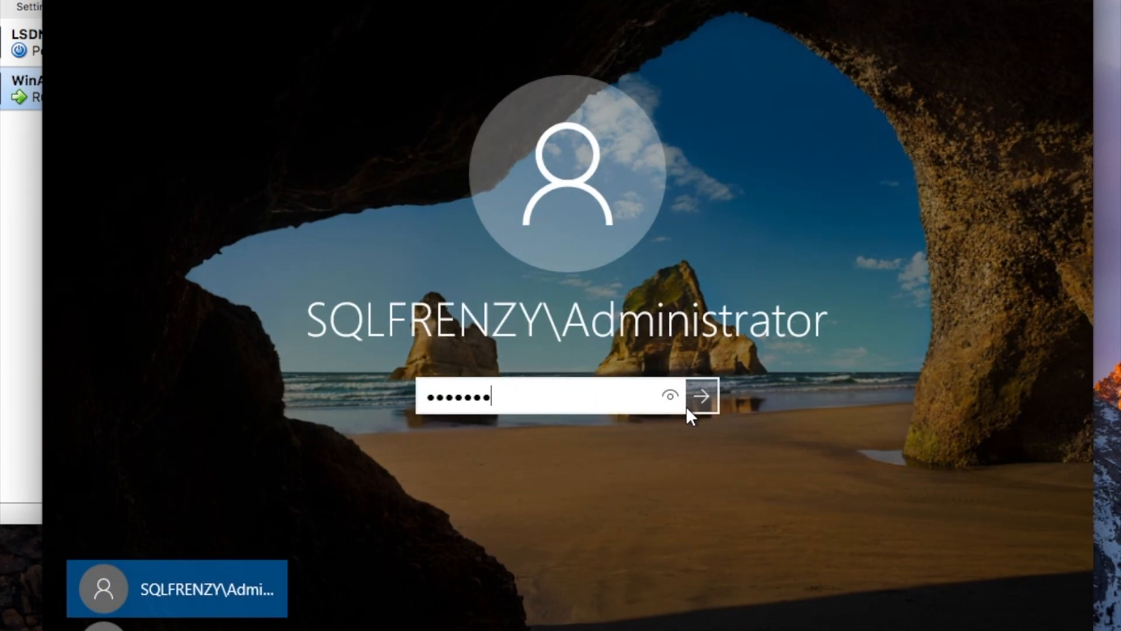
pyautogui.press('Return')
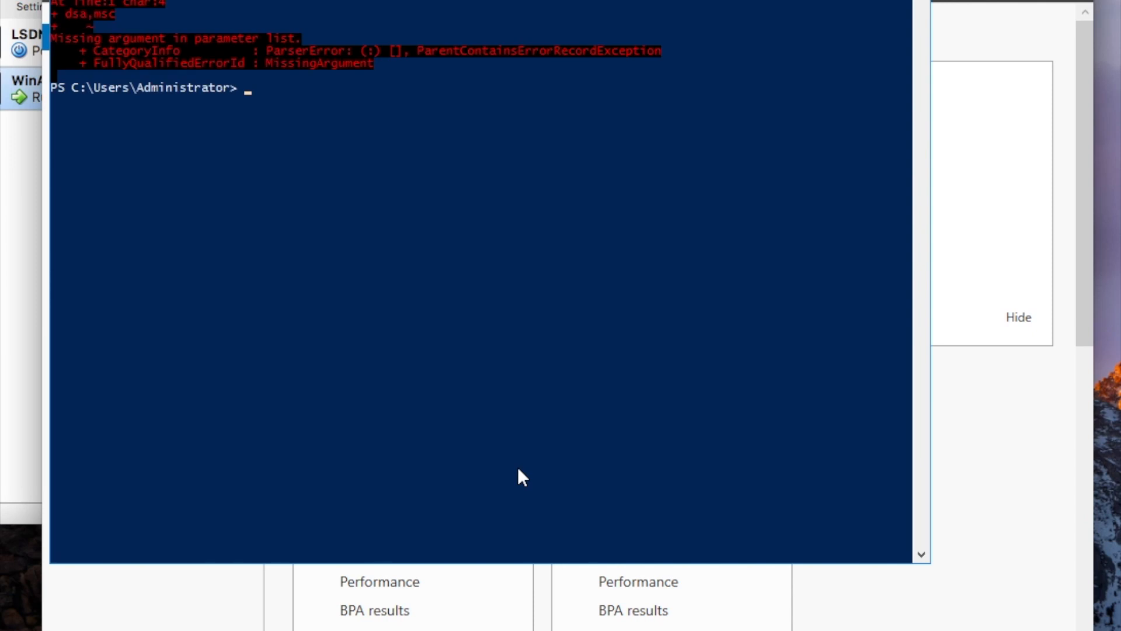
# Correct the mistyped PowerShell command to dsa.msc and run it to open Active Directory Users and Computers.
pyautogui.press('Up')
pyautogui.press('Left')
pyautogui.press('Left')
pyautogui.press('Left')
pyautogui.press('BackSpace')
pyautogui.write('.')
pyautogui.press('Return')
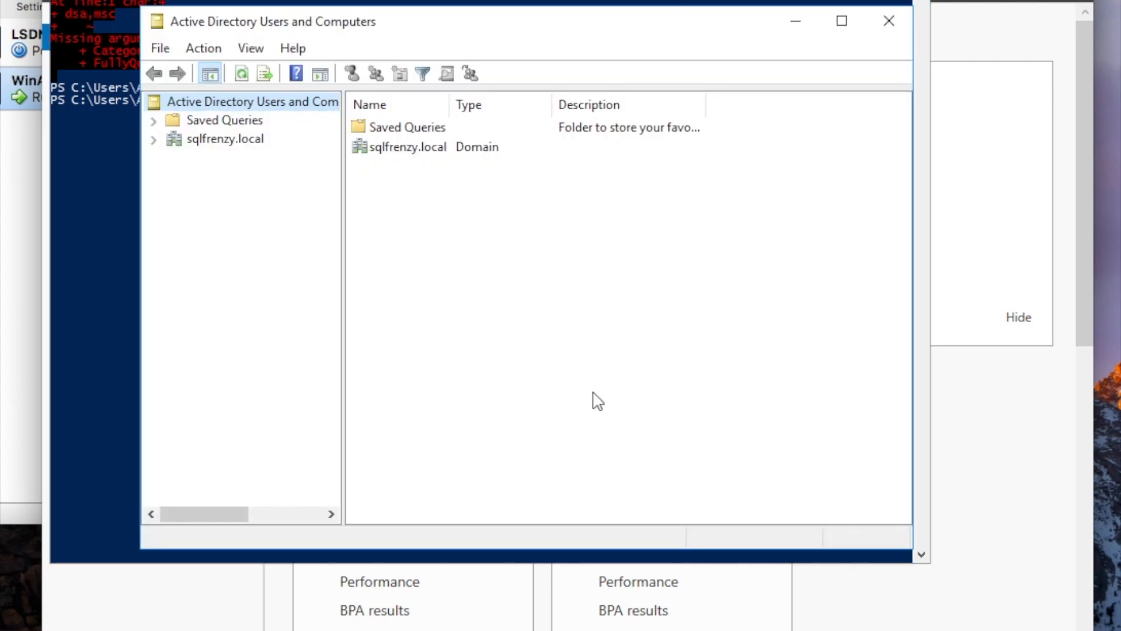
# Expand sqlfrenzy.local and list its Computers and Domain Controllers, showing WINAD as the only DC.
pyautogui.click(153, 139)
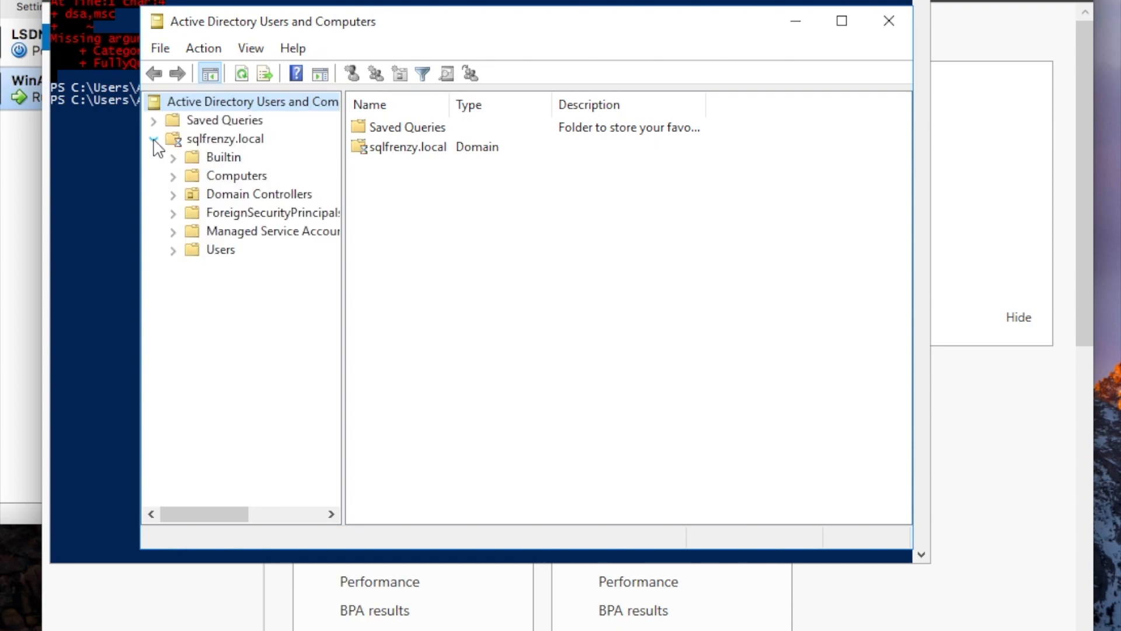
pyautogui.click(221, 177)
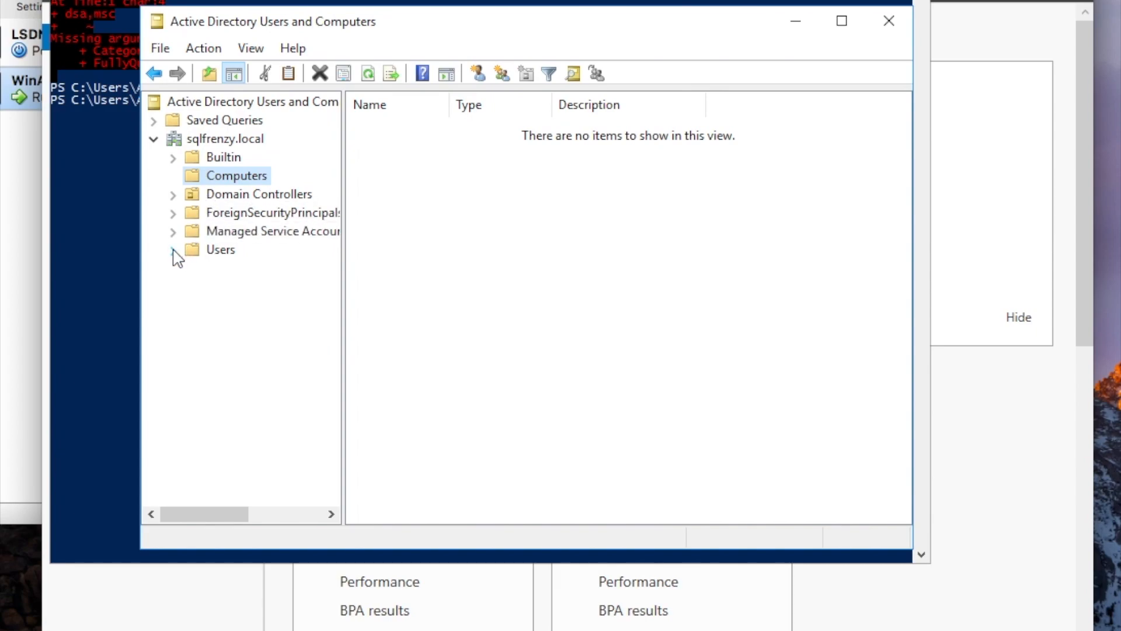
pyautogui.click(226, 196)
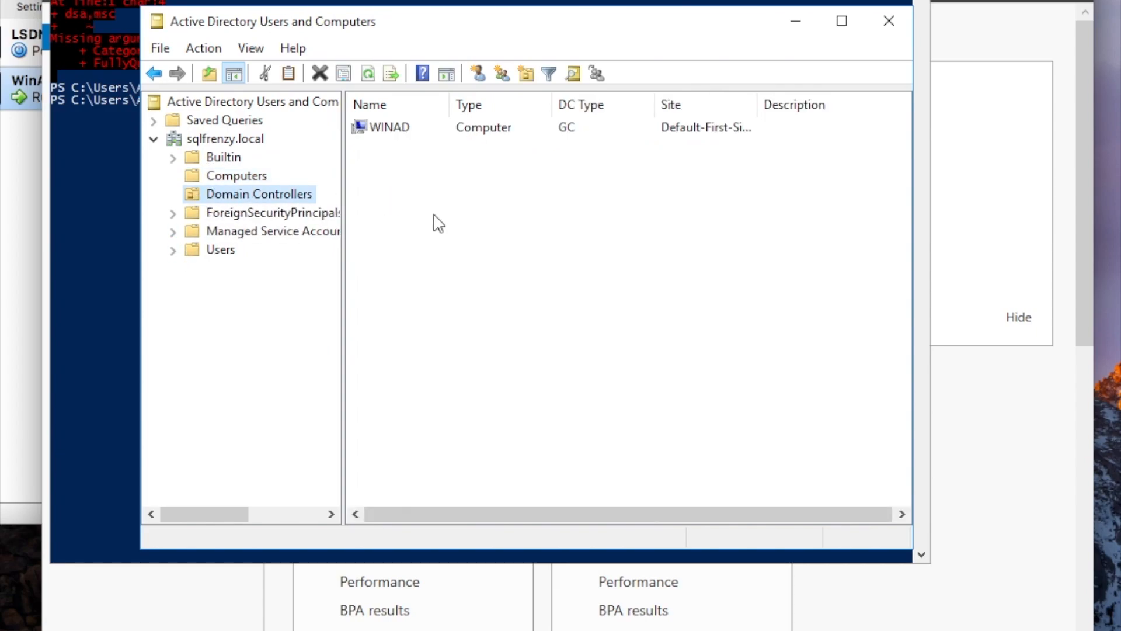
# Review WINAD's properties: Operating System, Member Of, Delegation, Location, Managed By and Dial-in tabs.
pyautogui.doubleClick(388, 129)
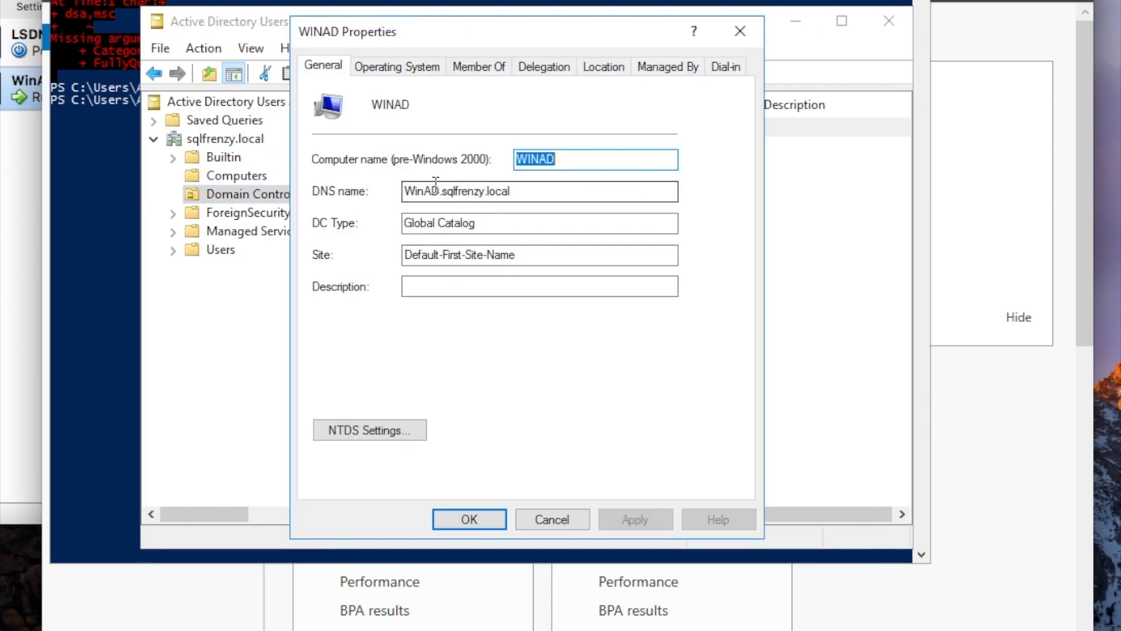
pyautogui.click(397, 66)
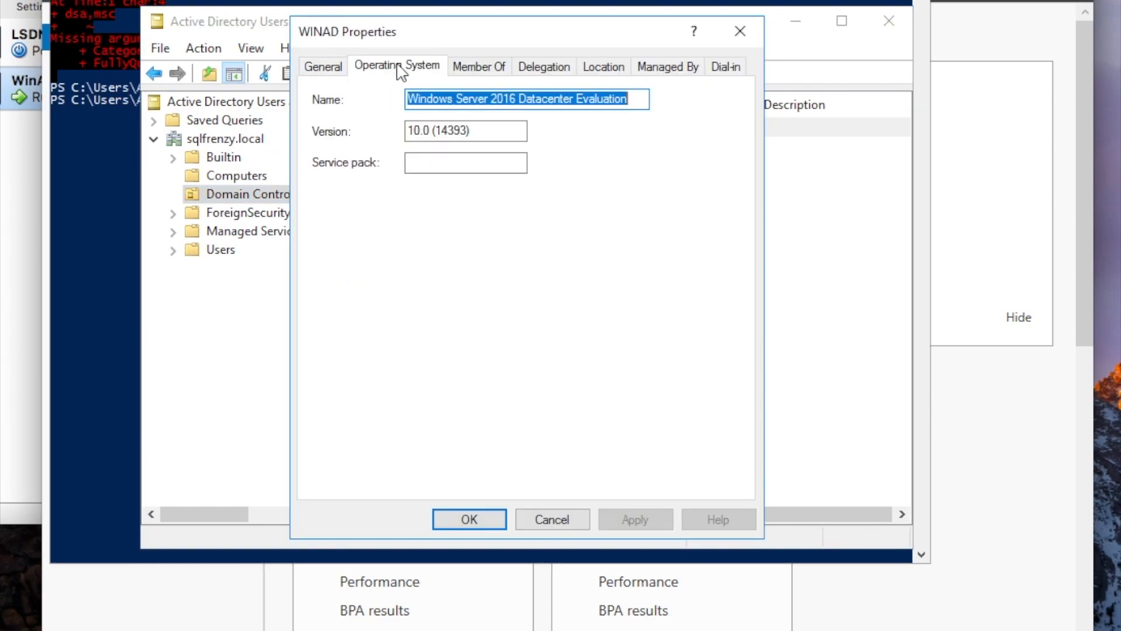
pyautogui.click(477, 70)
pyautogui.click(549, 70)
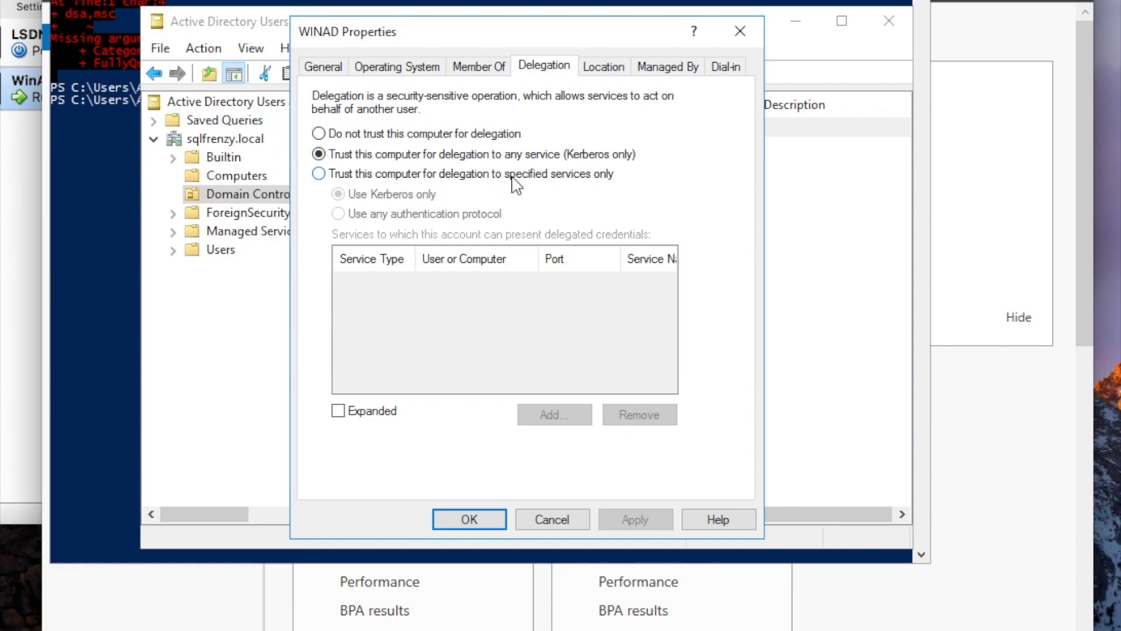
pyautogui.click(603, 69)
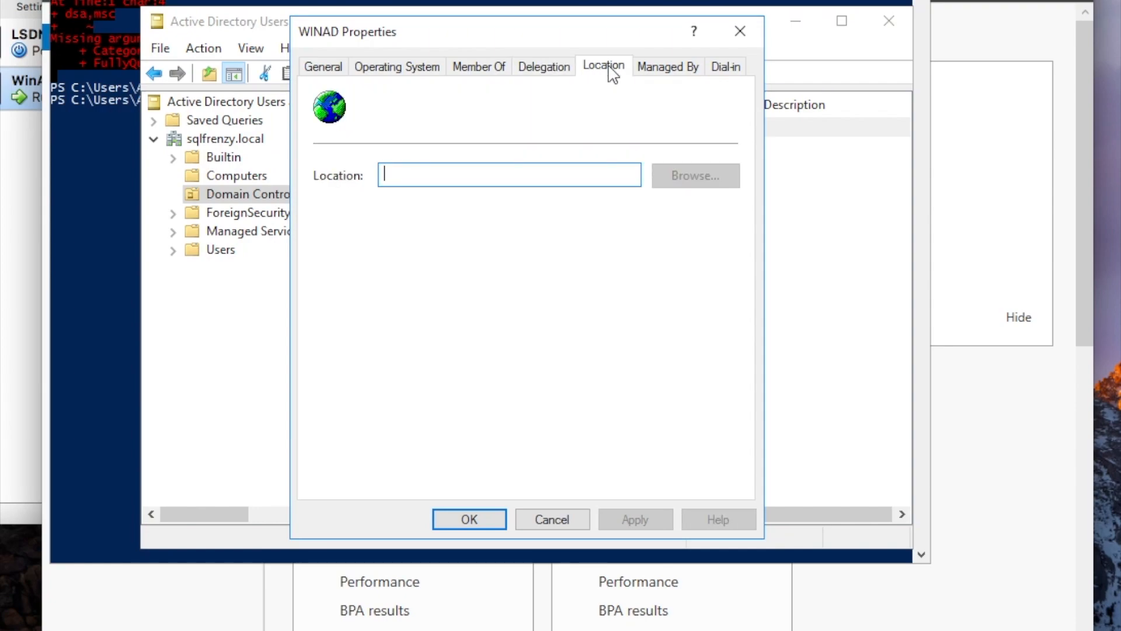
pyautogui.click(660, 71)
pyautogui.click(724, 69)
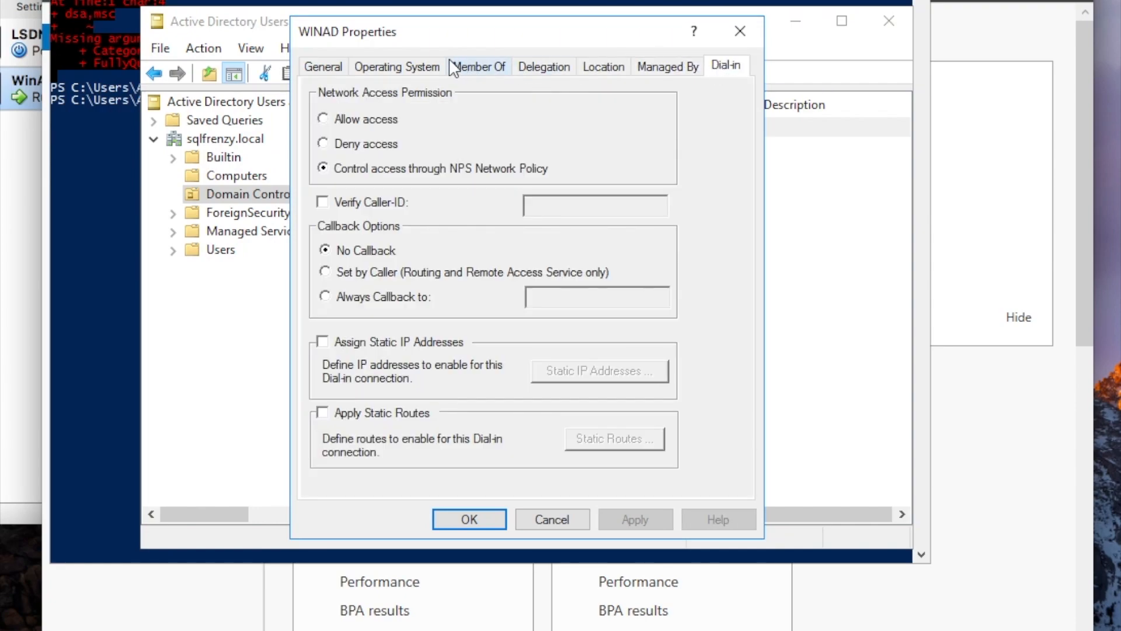
# Close WINAD's properties and list the Users container's accounts and security groups.
pyautogui.click(338, 69)
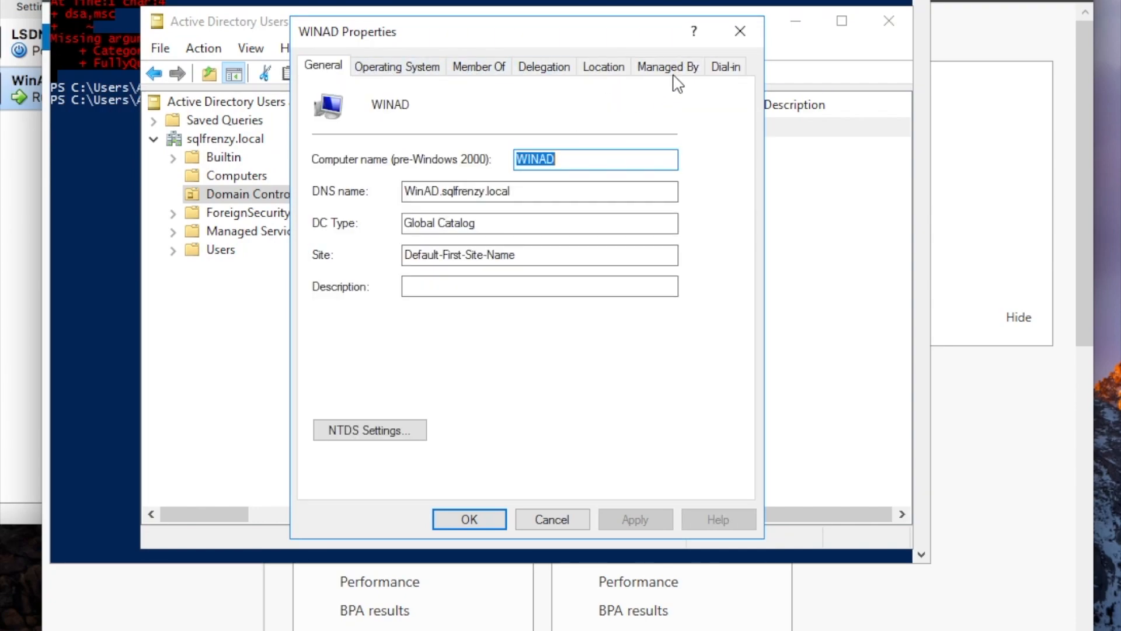
pyautogui.click(743, 28)
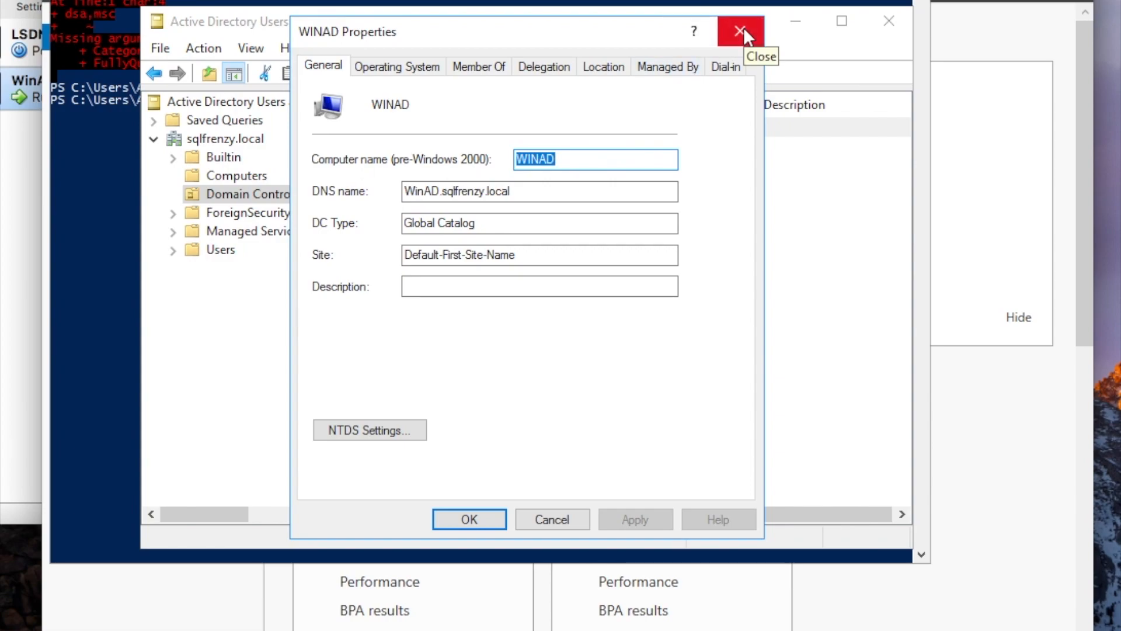
pyautogui.click(743, 27)
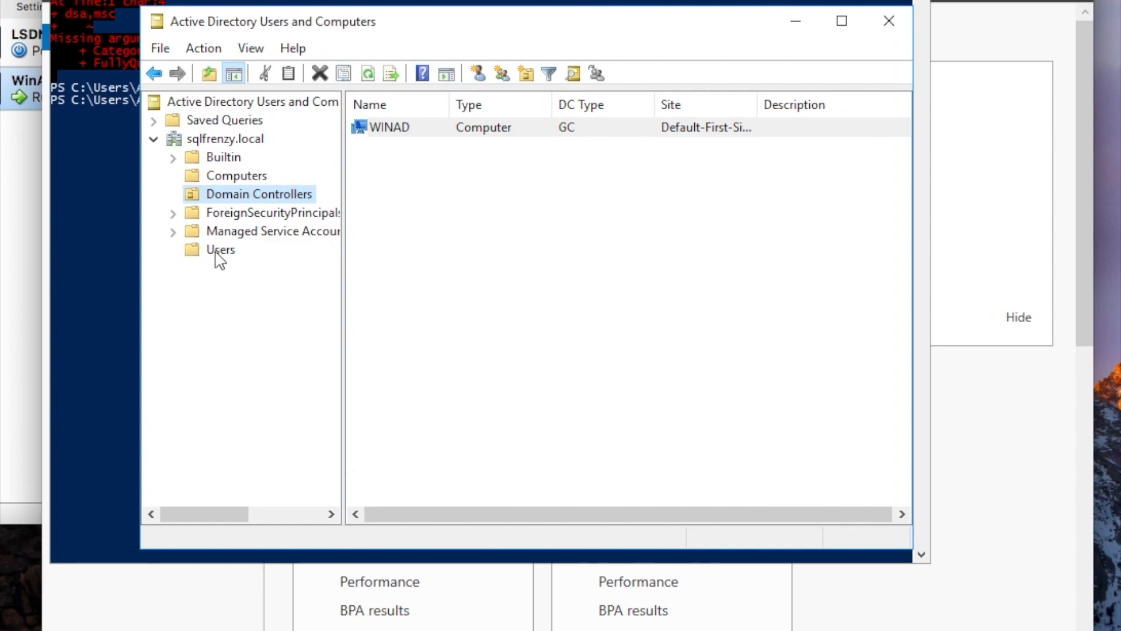
pyautogui.click(219, 253)
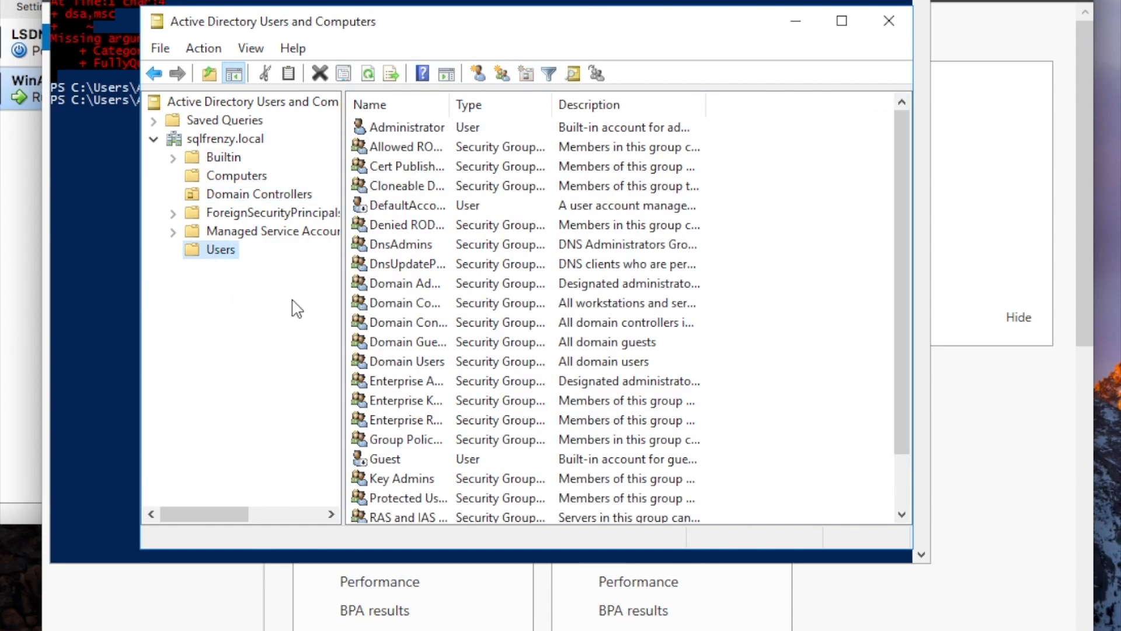
pyautogui.scroll(-1, 371, 327)
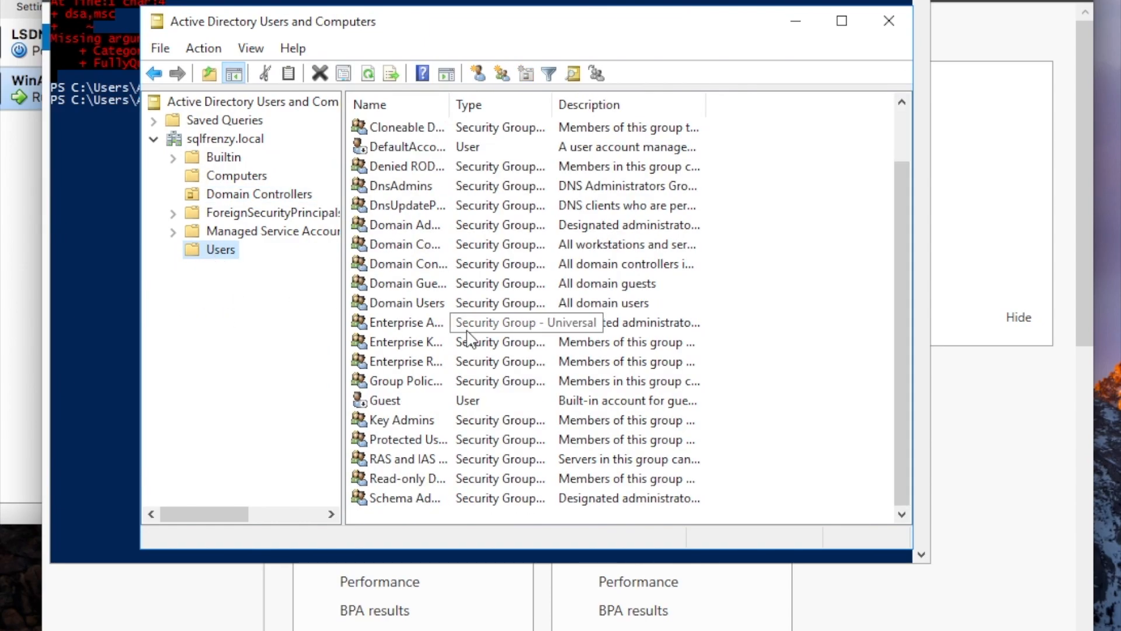
# Start a new user in Users with first name and logon name sqlontux.
pyautogui.rightClick(232, 251)
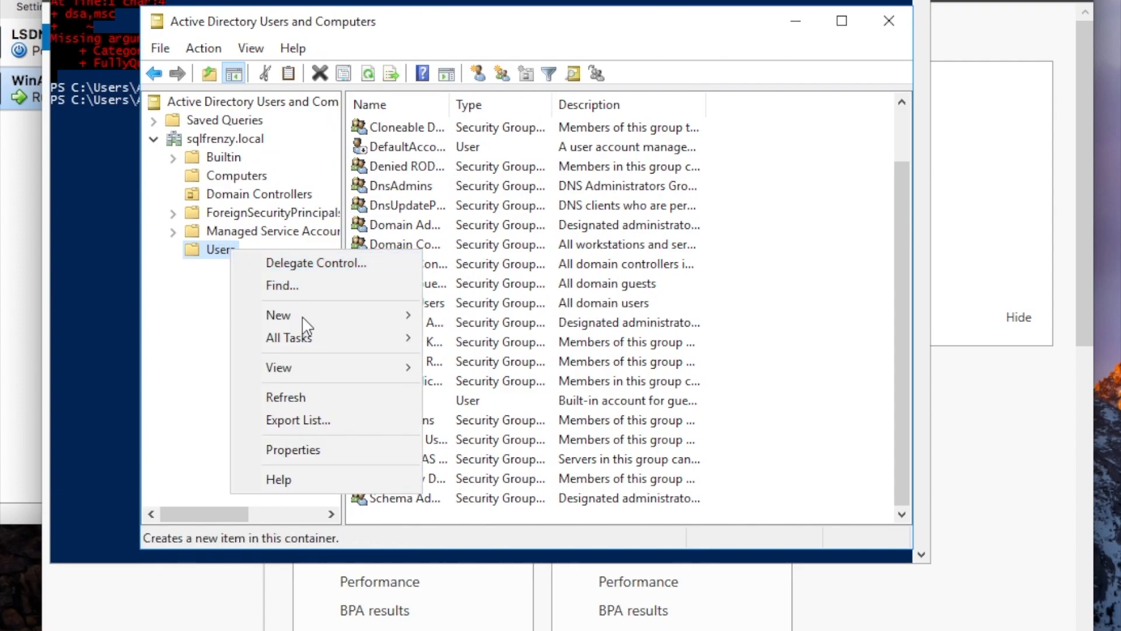
pyautogui.moveTo(306, 322)
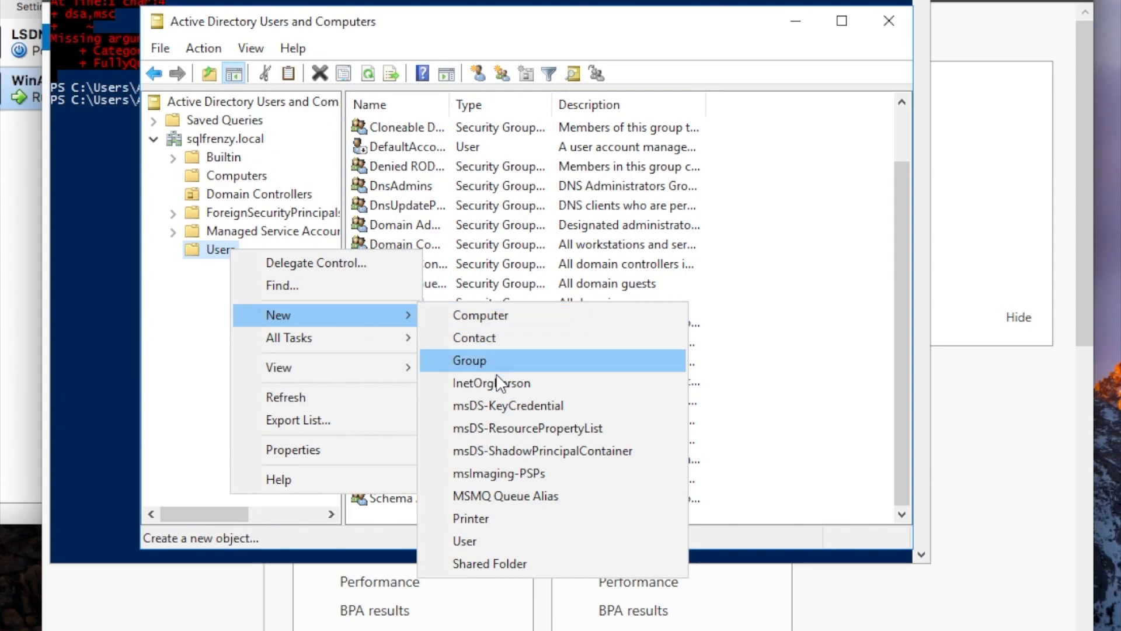
pyautogui.click(528, 540)
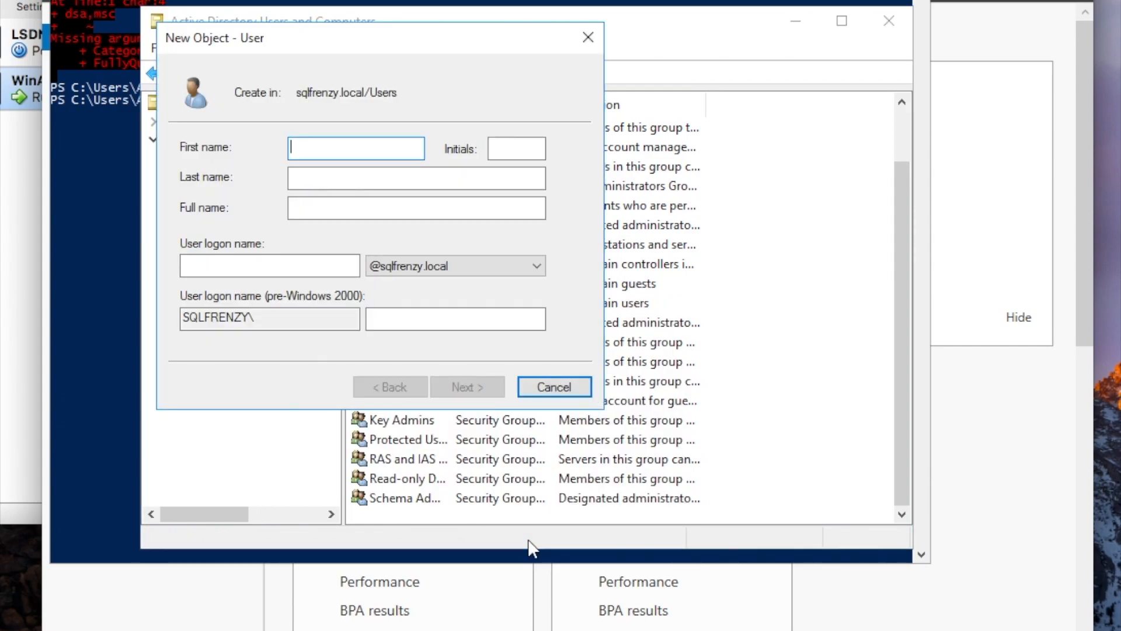
pyautogui.write('sqlontux')
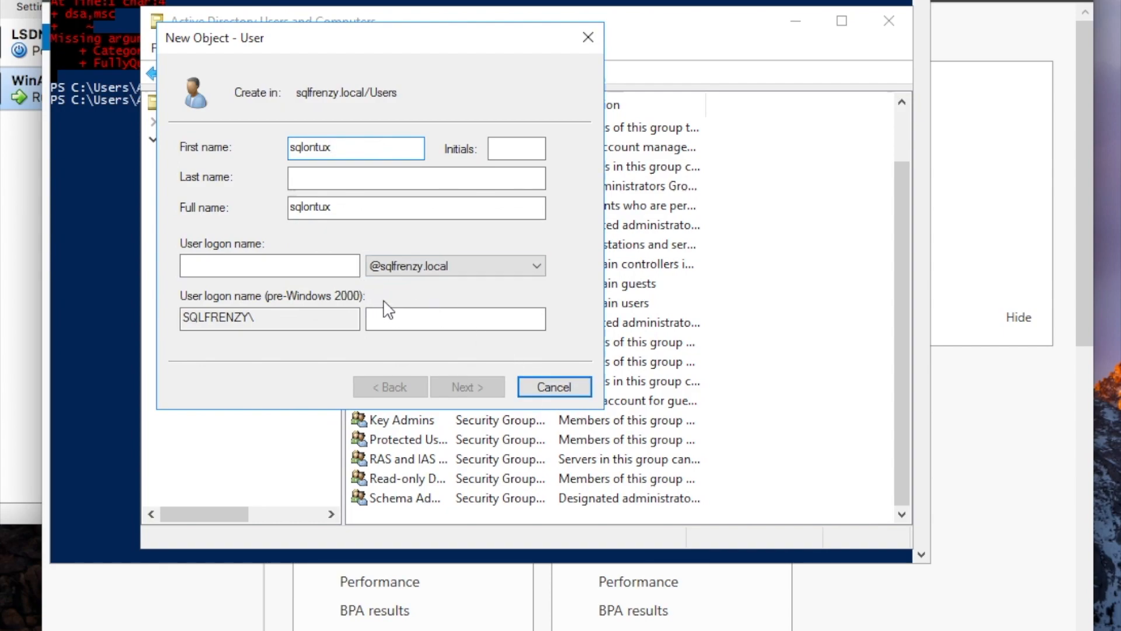
pyautogui.click(330, 268)
pyautogui.write('sqlontux')
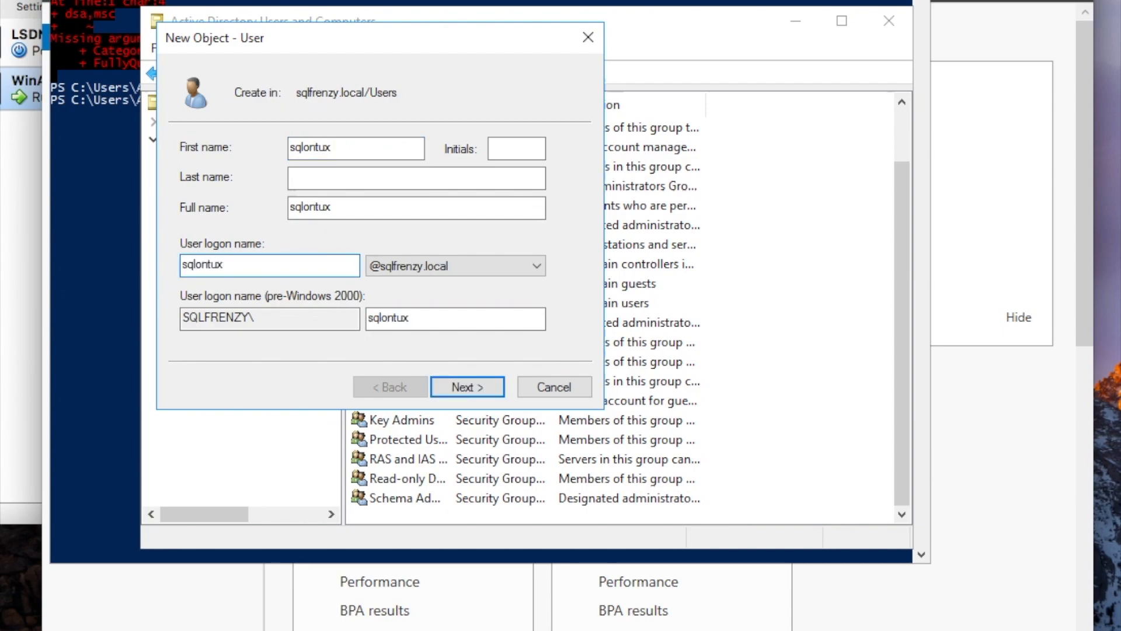
pyautogui.click(461, 387)
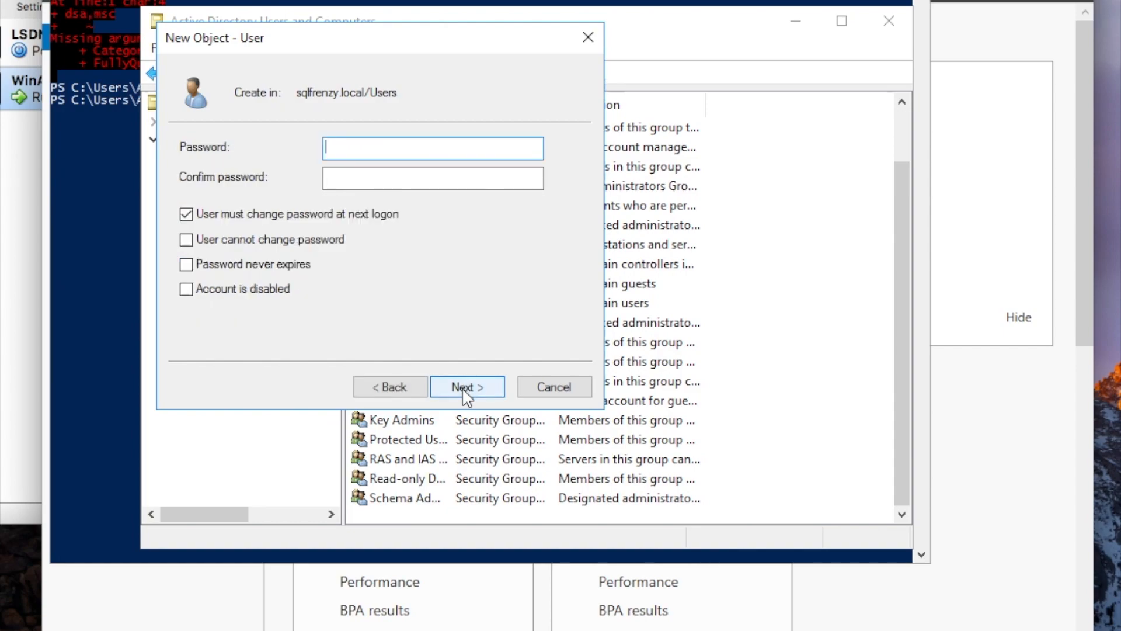
# Set sqlontux's password, uncheck must-change at next logon, check Password never expires, and create the user.
pyautogui.write('•••••••••')
pyautogui.press('Tab')
pyautogui.write('•')
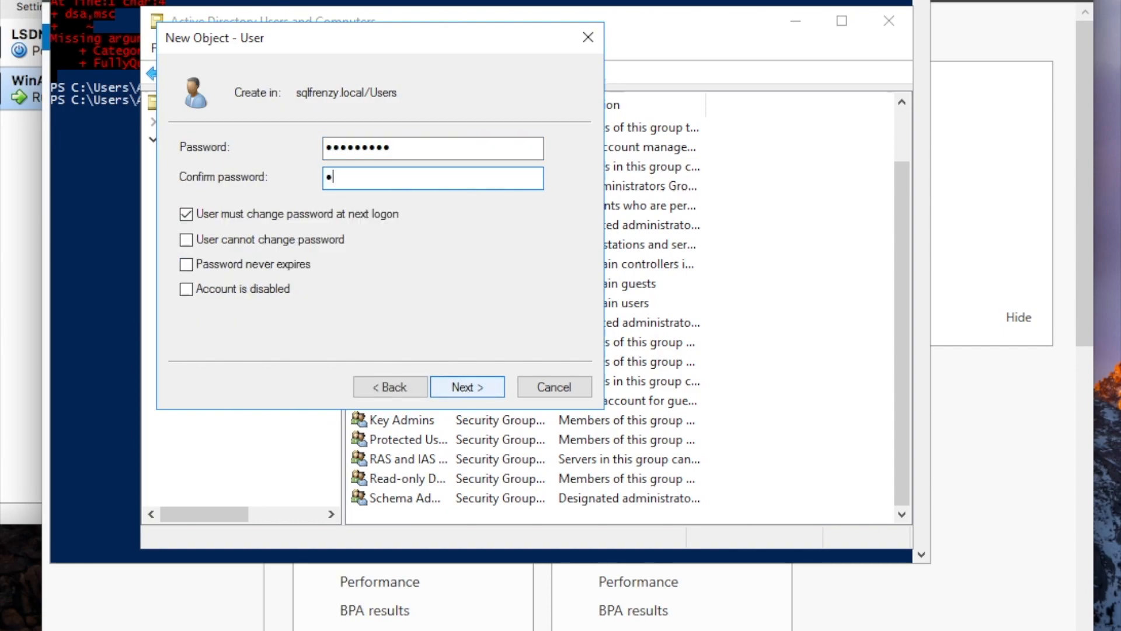
pyautogui.write('•')
pyautogui.press('BackSpace')
pyautogui.press('BackSpace')
pyautogui.write('•••••••••')
pyautogui.click(185, 216)
pyautogui.click(187, 264)
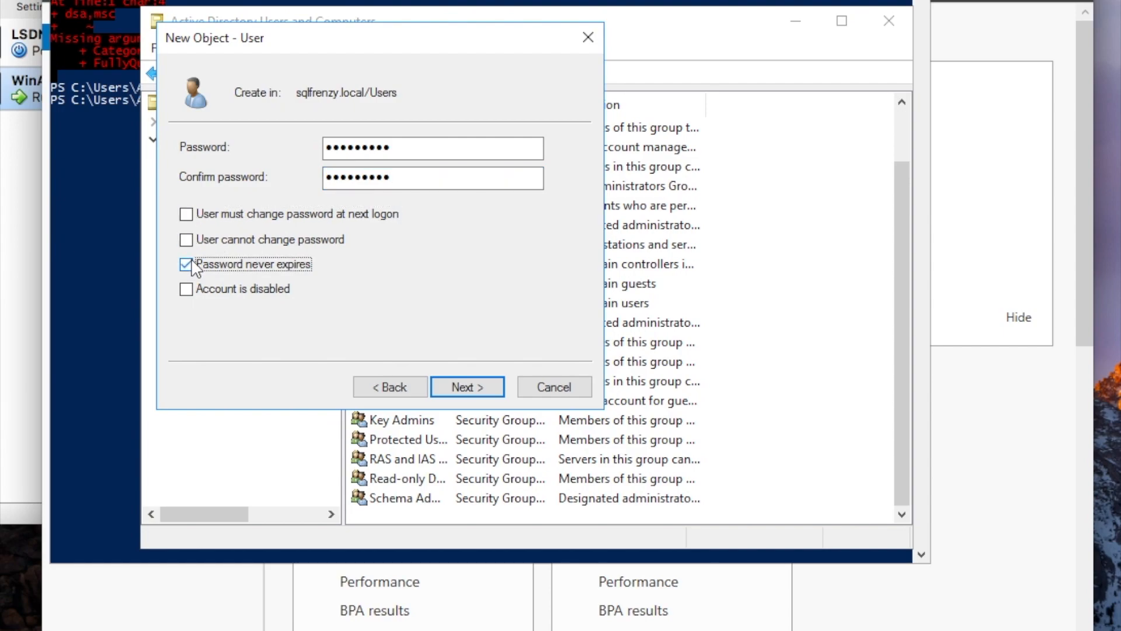
pyautogui.click(466, 387)
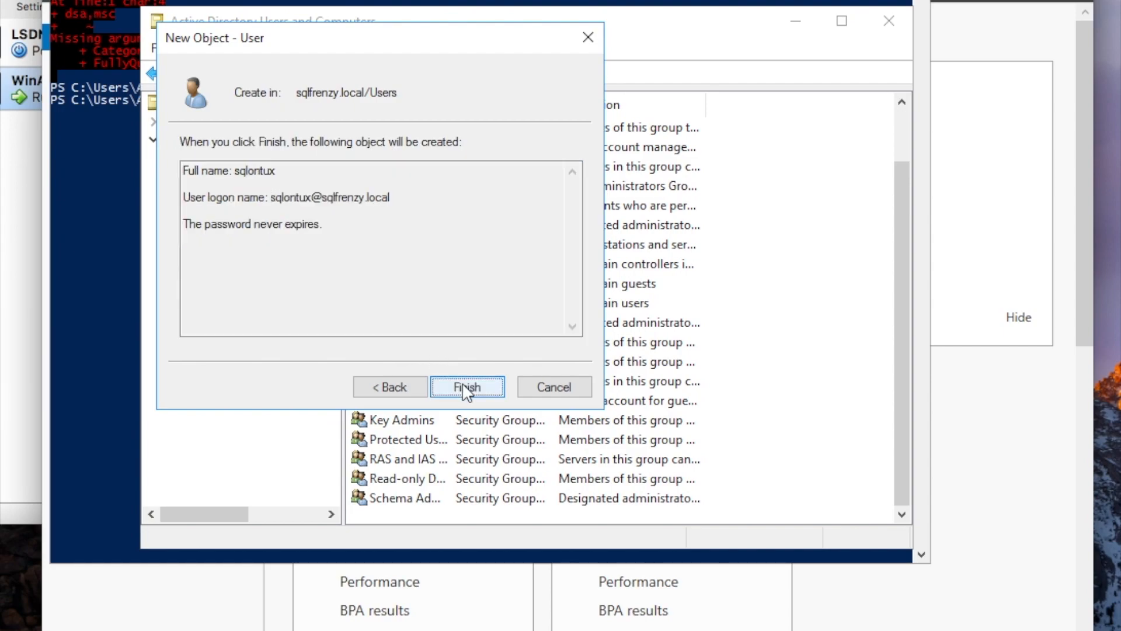
pyautogui.click(467, 387)
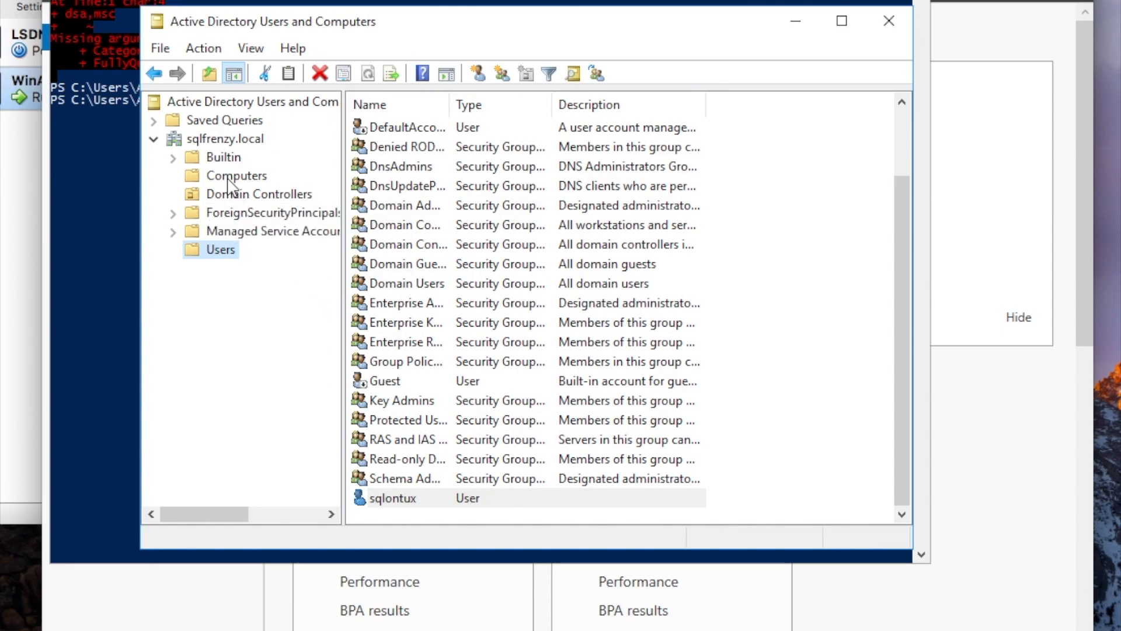
# Open DNS Manager by running dnsmgmt.msc from PowerShell.
pyautogui.click(108, 162)
pyautogui.write('dnsm')
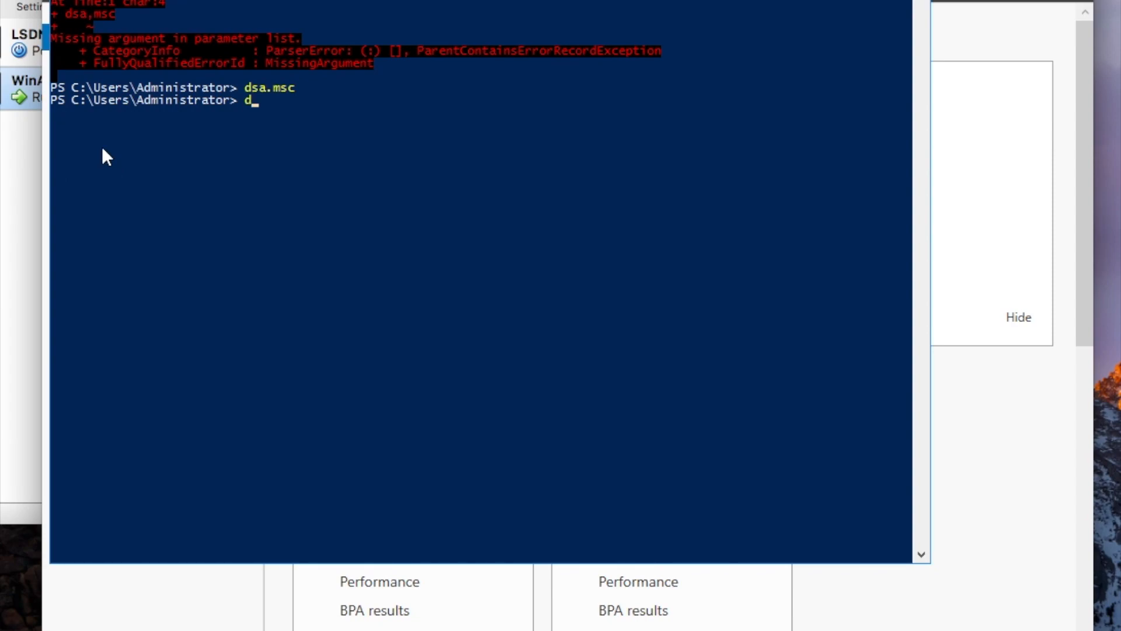
pyautogui.write('gmt.msc')
pyautogui.press('Return')
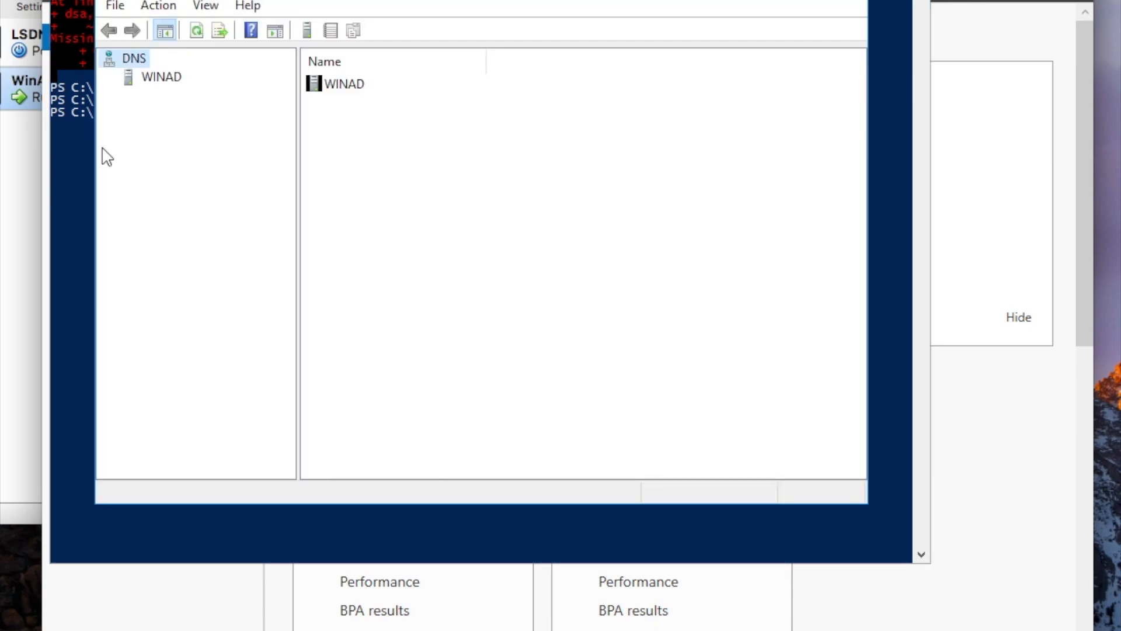
# Expand WINAD and Forward Lookup Zones to view sqlfrenzy.local's records, then select the empty Reverse Lookup Zones.
pyautogui.click(134, 80)
pyautogui.click(108, 78)
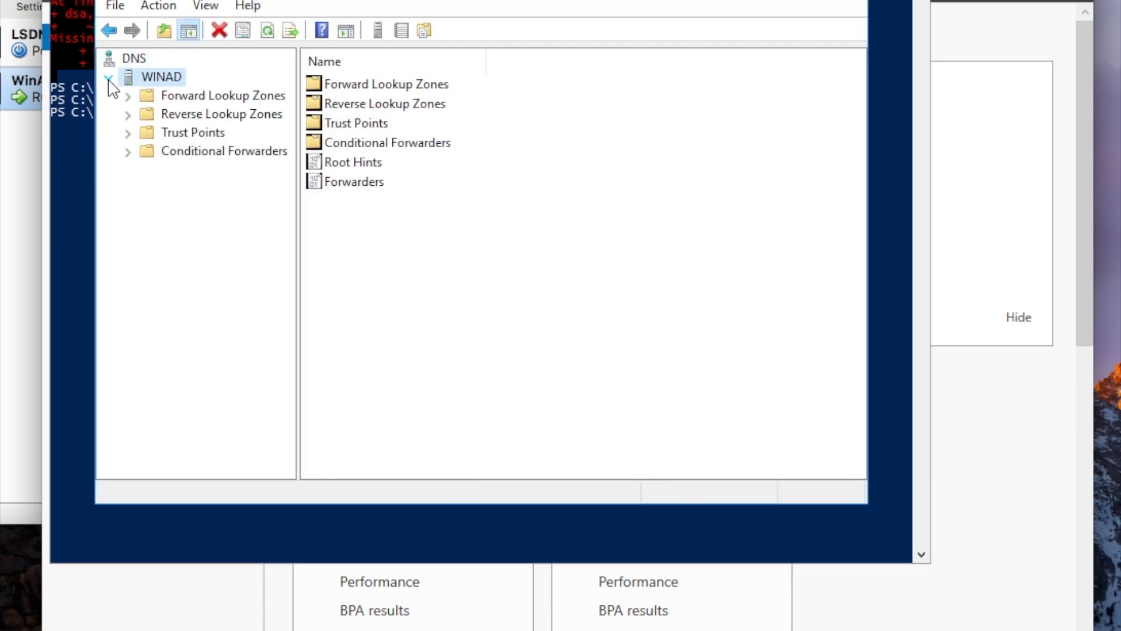
pyautogui.click(146, 97)
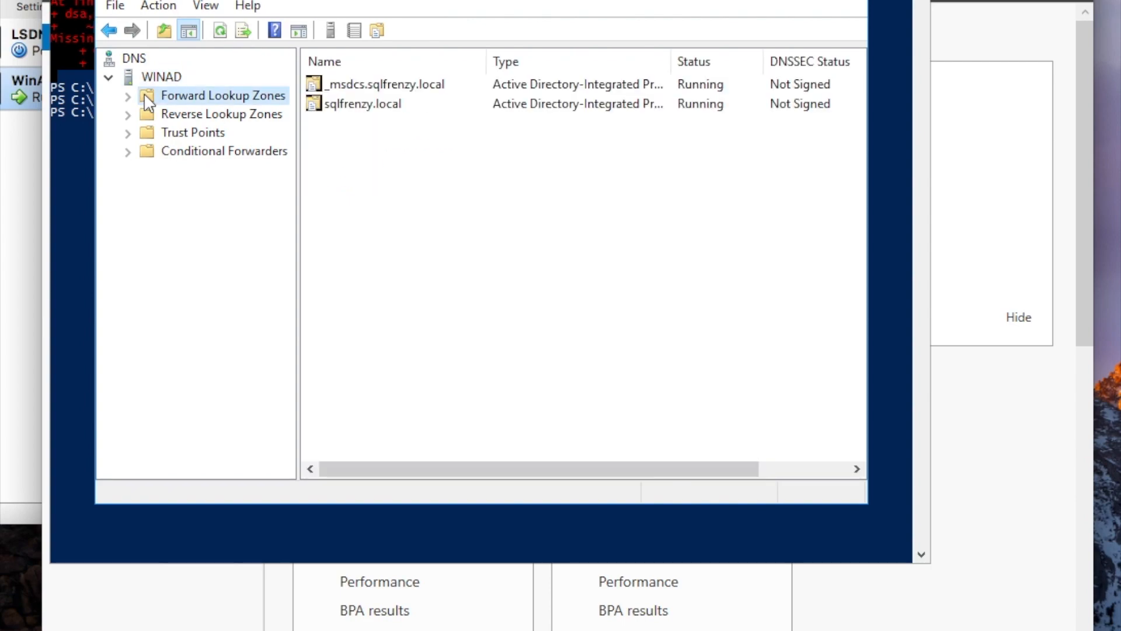
pyautogui.click(127, 97)
pyautogui.click(203, 134)
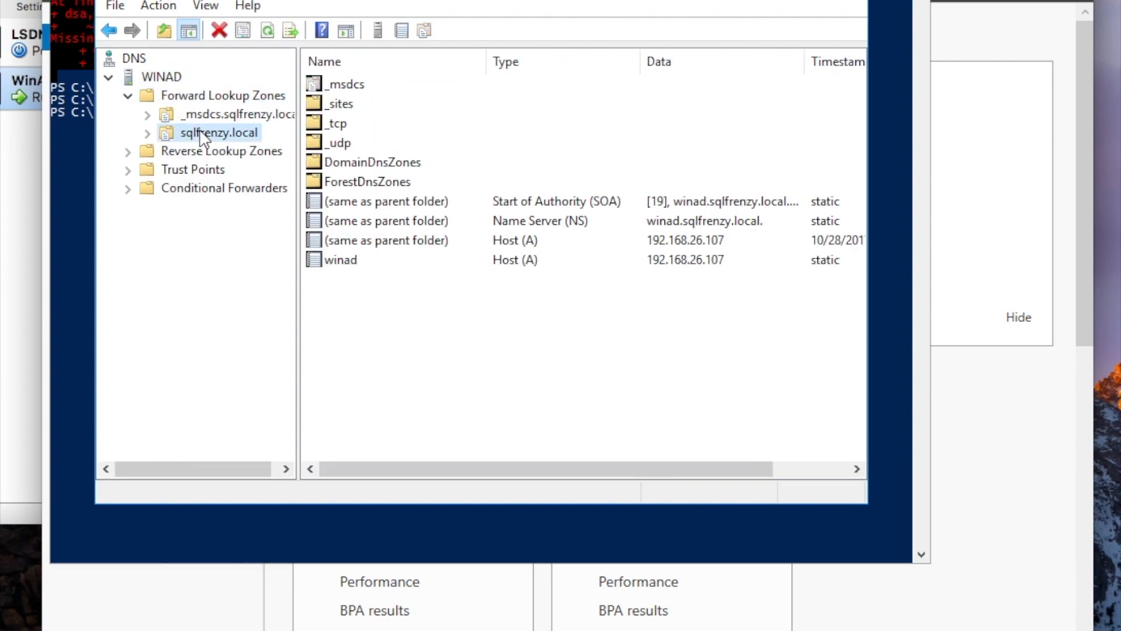
pyautogui.click(134, 153)
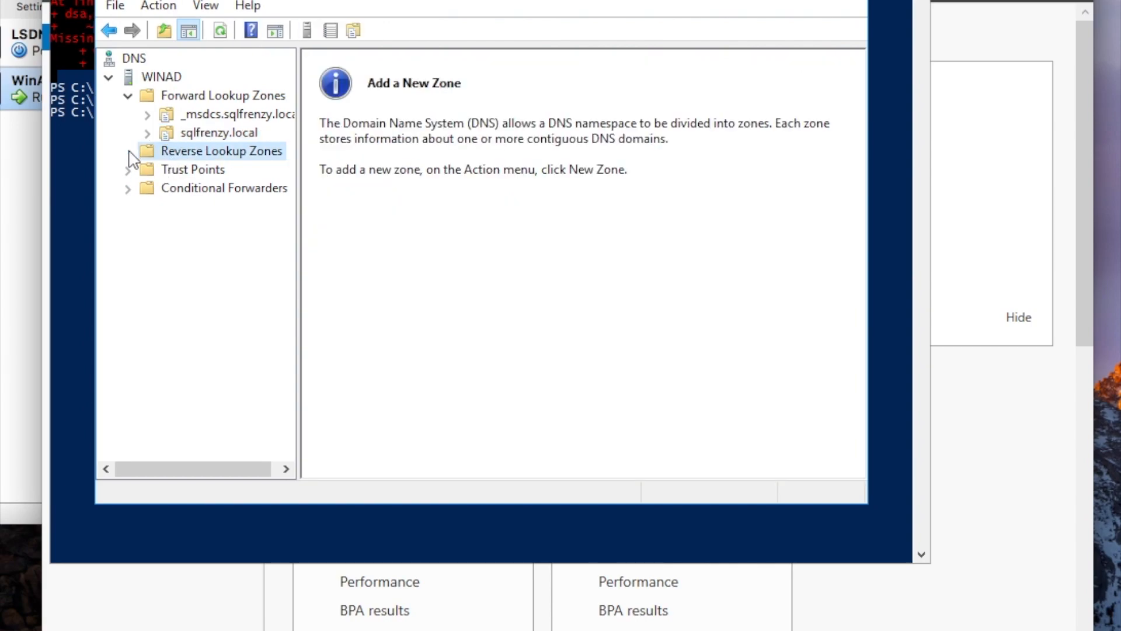
# Start a new reverse zone as an AD-integrated primary zone replicated to all domain DNS servers, IPv4.
pyautogui.rightClick(172, 154)
pyautogui.click(193, 164)
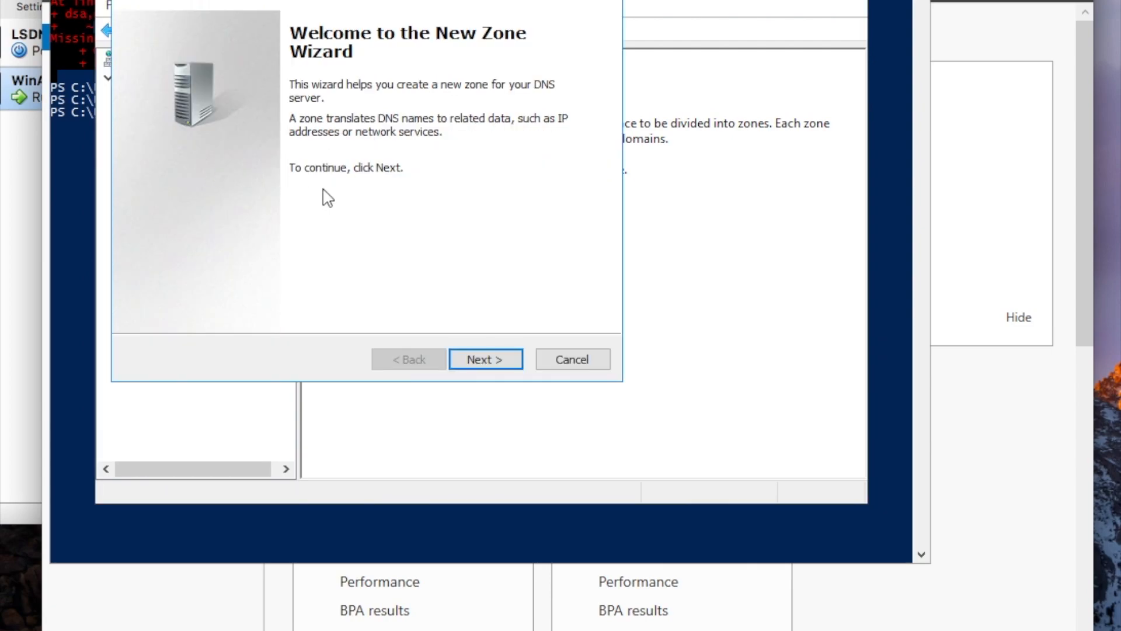
pyautogui.click(479, 359)
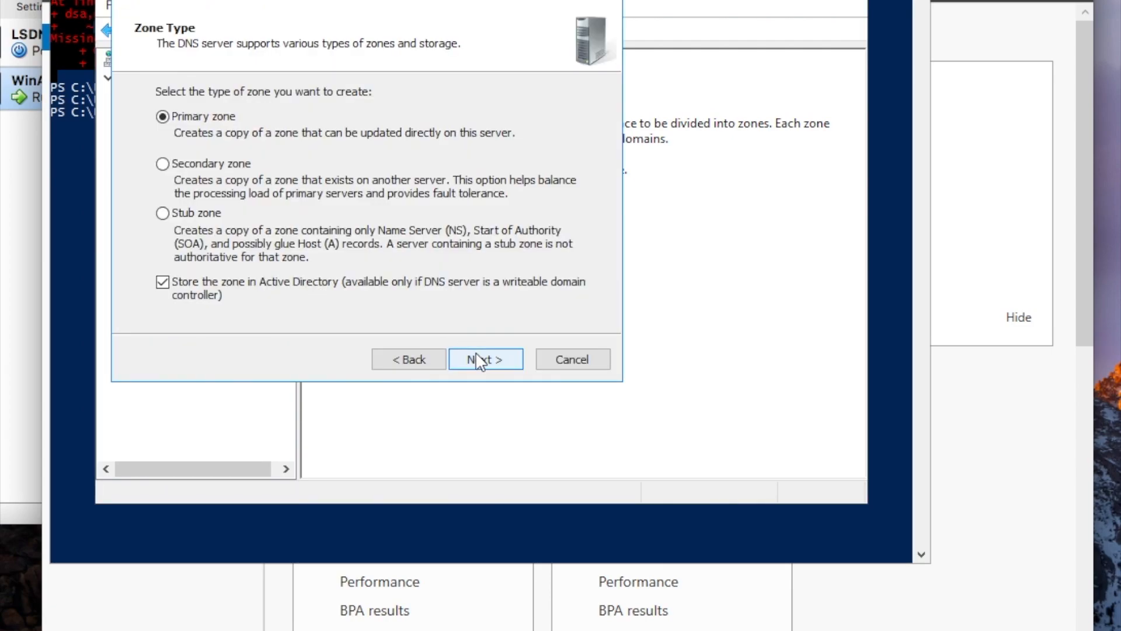
pyautogui.click(479, 359)
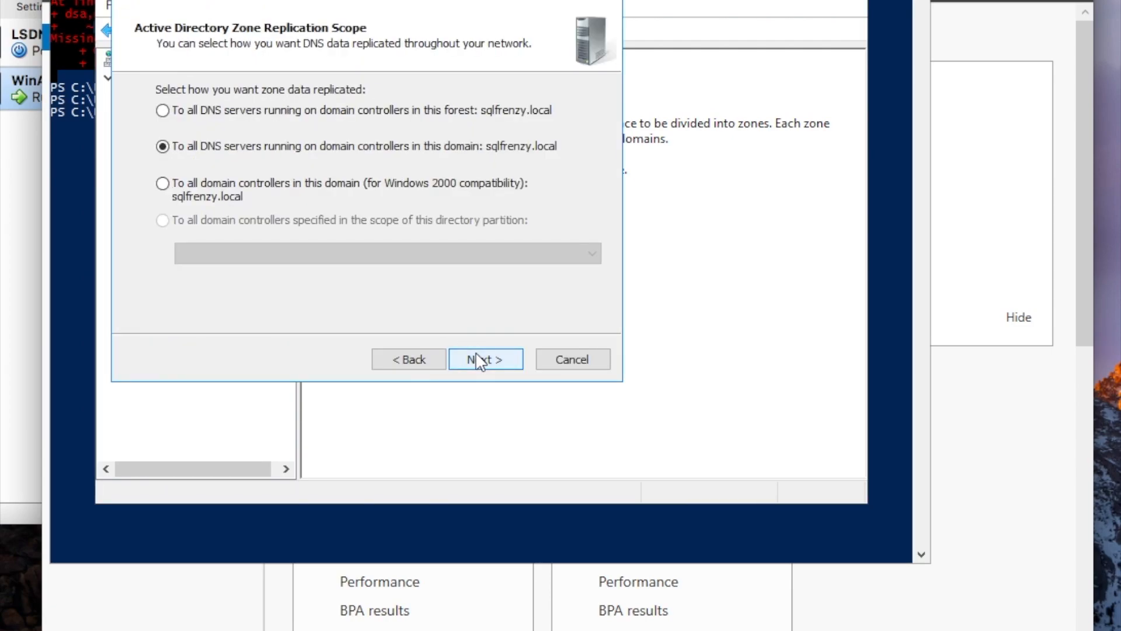
pyautogui.click(479, 359)
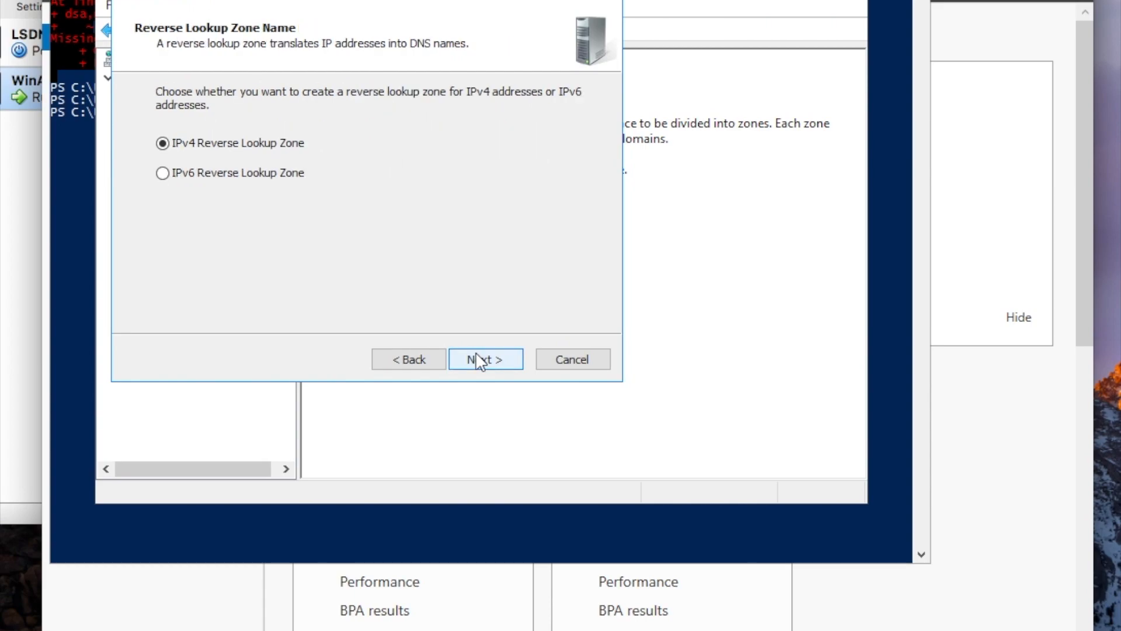
pyautogui.click(478, 359)
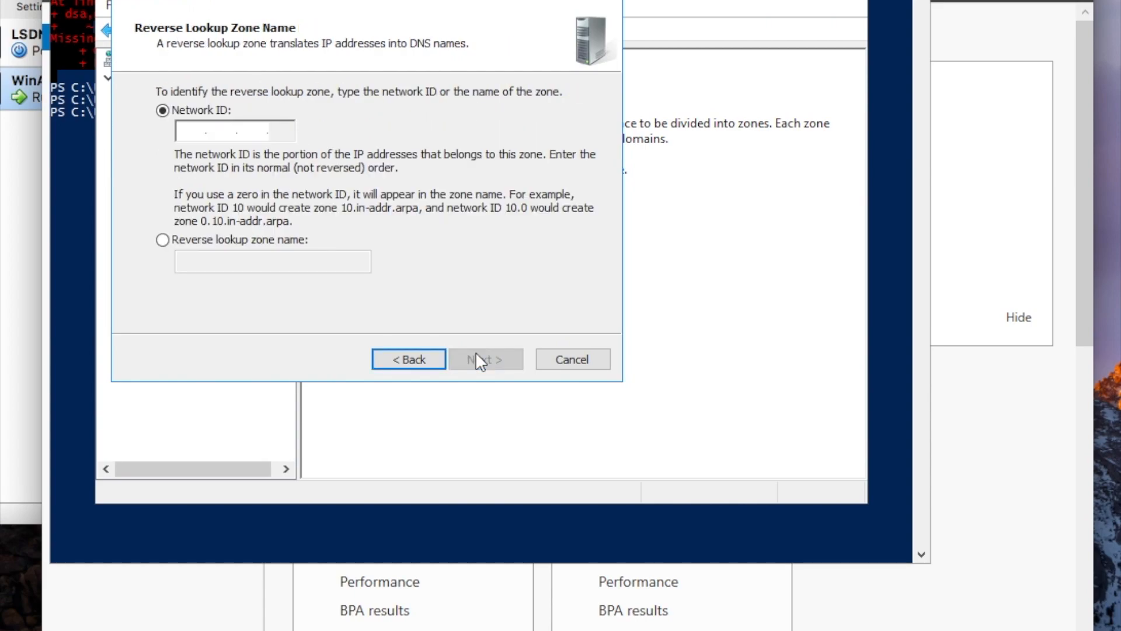
# Enter network ID 192.168.26, keep secure-only updates, finish, and open the 26.168.192.in-addr.arpa zone.
pyautogui.click(195, 128)
pyautogui.write('192.1')
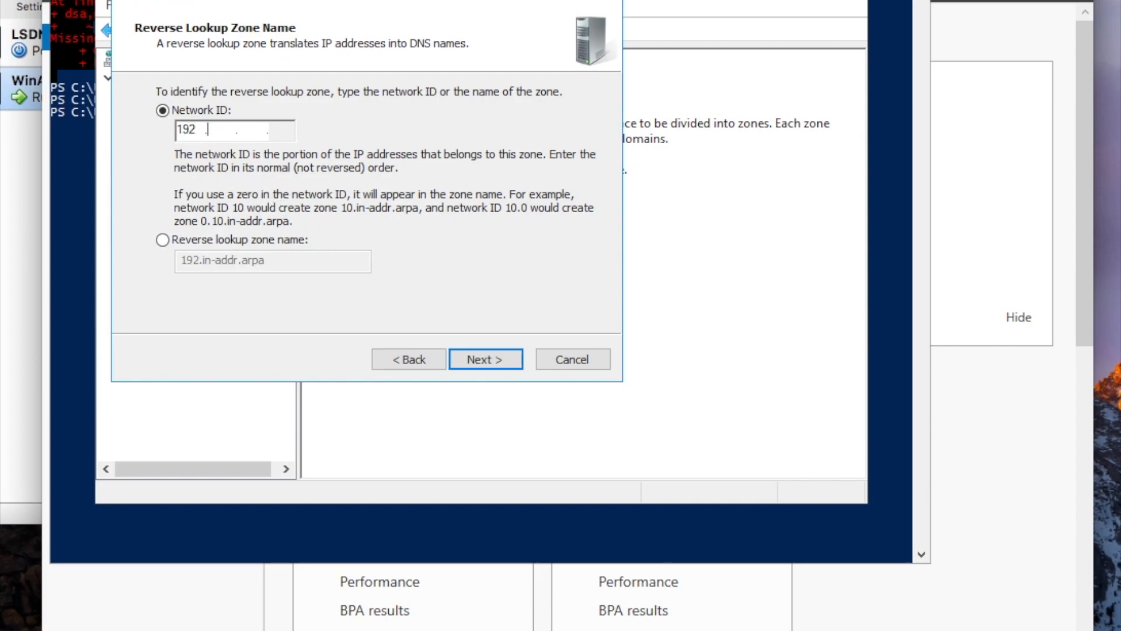
pyautogui.write('68.26')
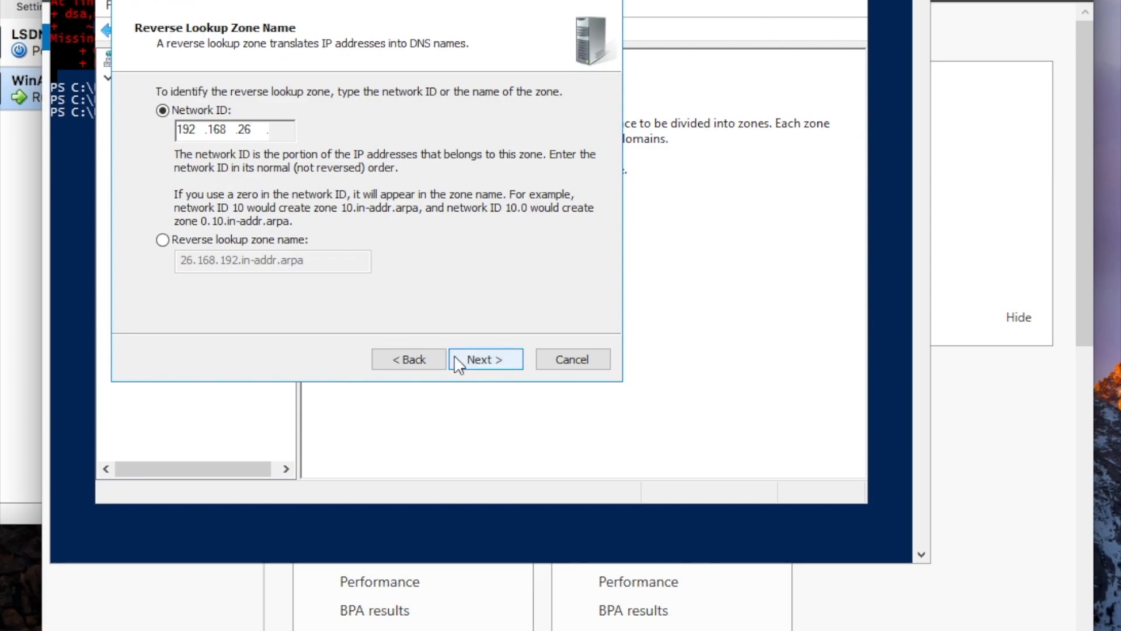
pyautogui.click(473, 360)
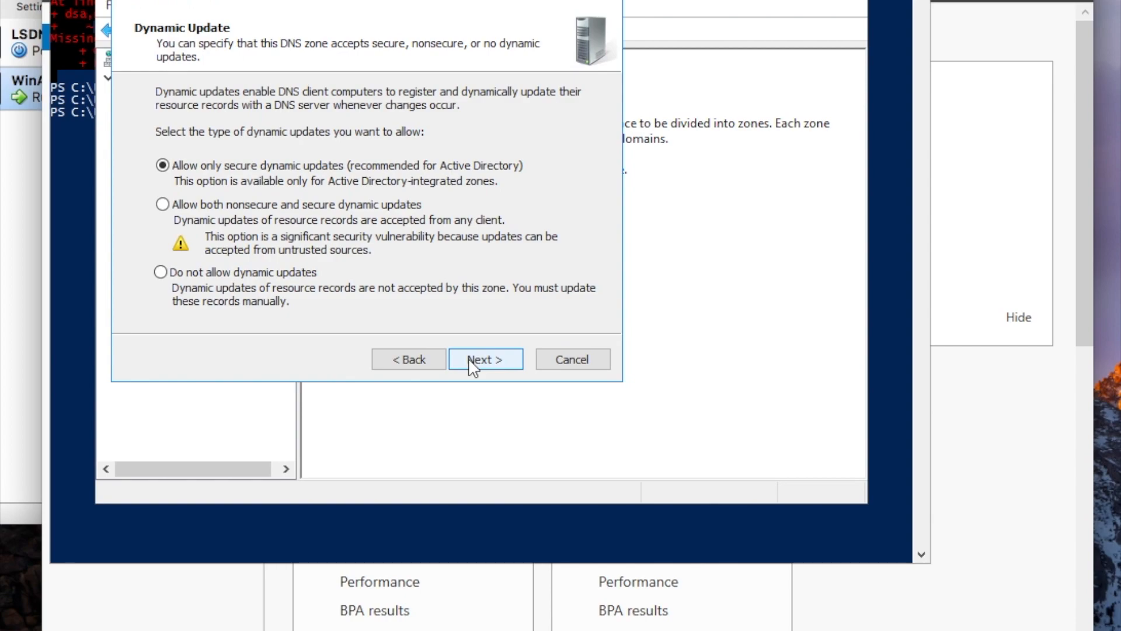
pyautogui.click(470, 363)
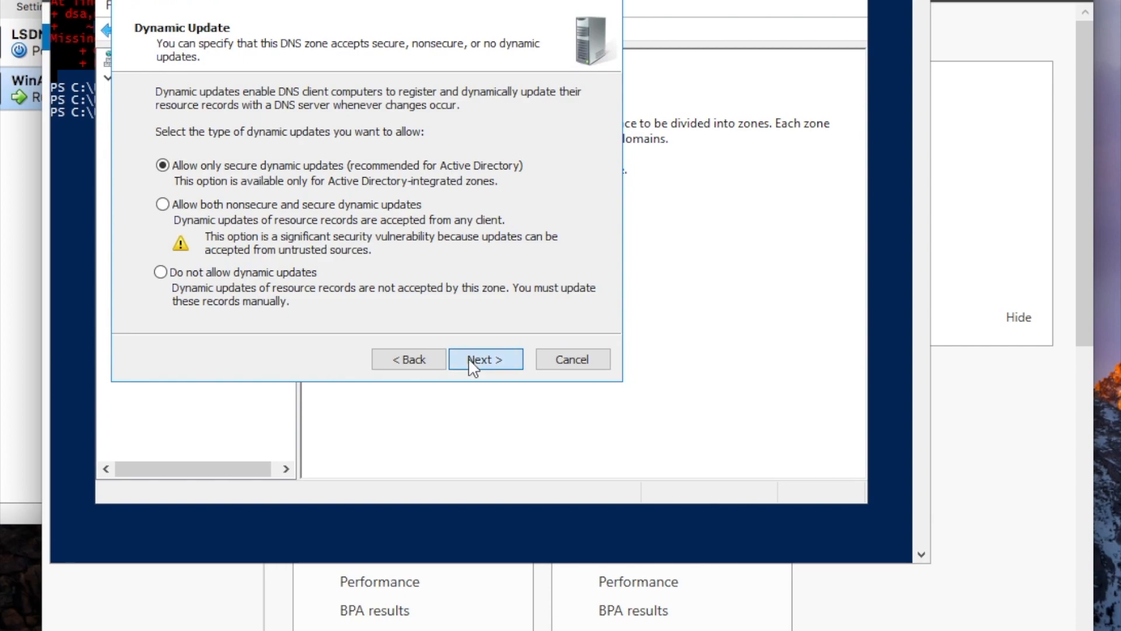
pyautogui.click(472, 365)
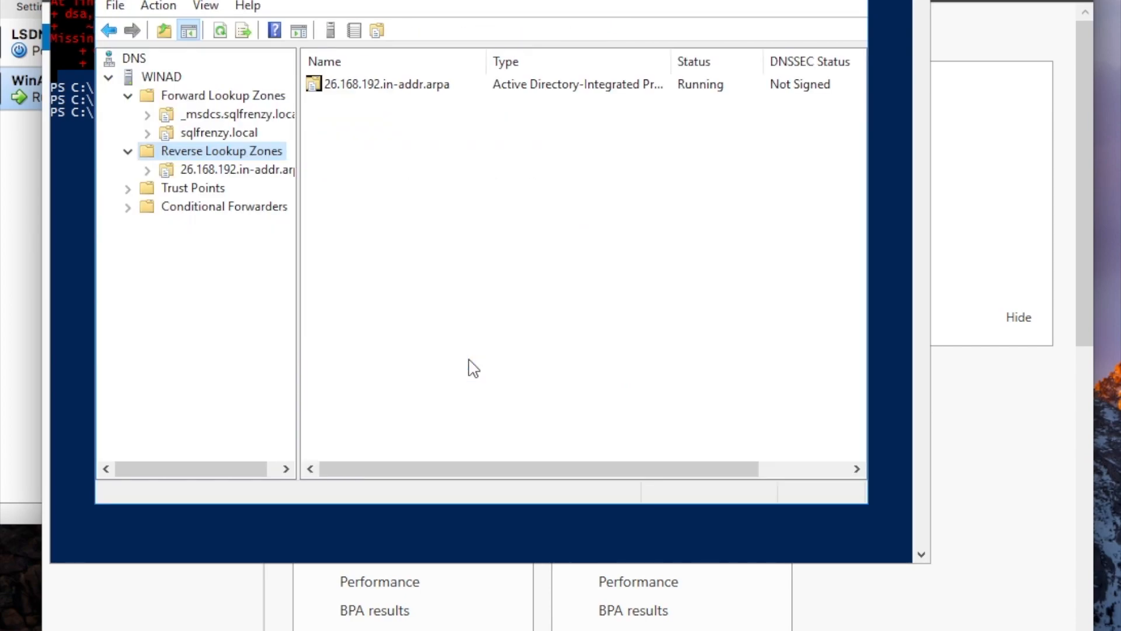
pyautogui.click(231, 174)
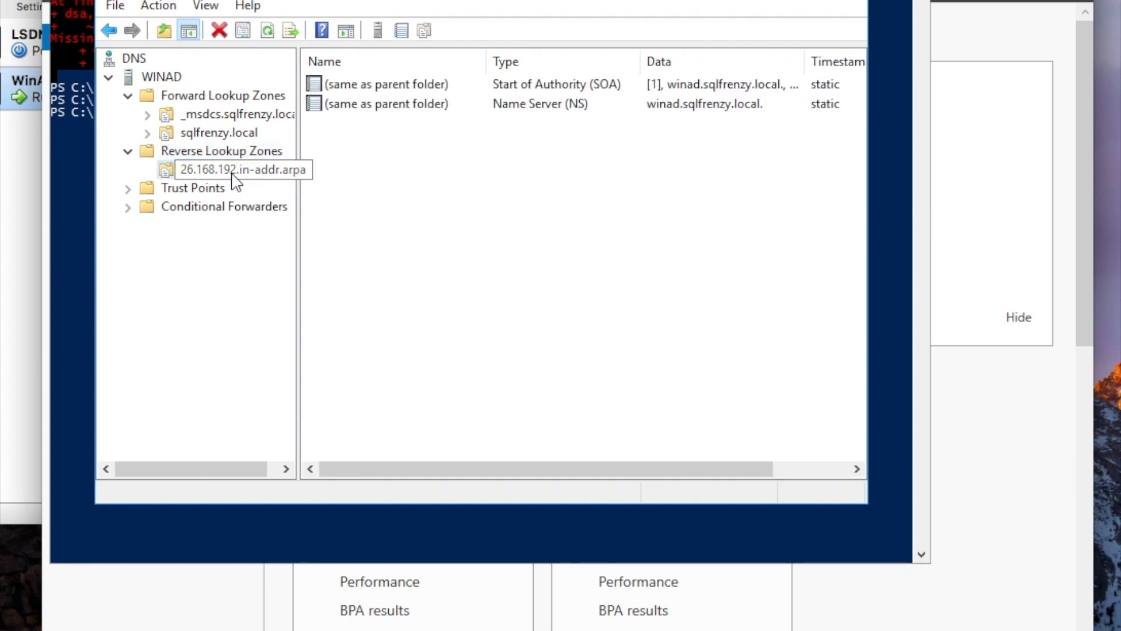
pyautogui.click(369, 171)
# Start a new pointer record for IP address 192.168.26.107.
pyautogui.rightClick(368, 164)
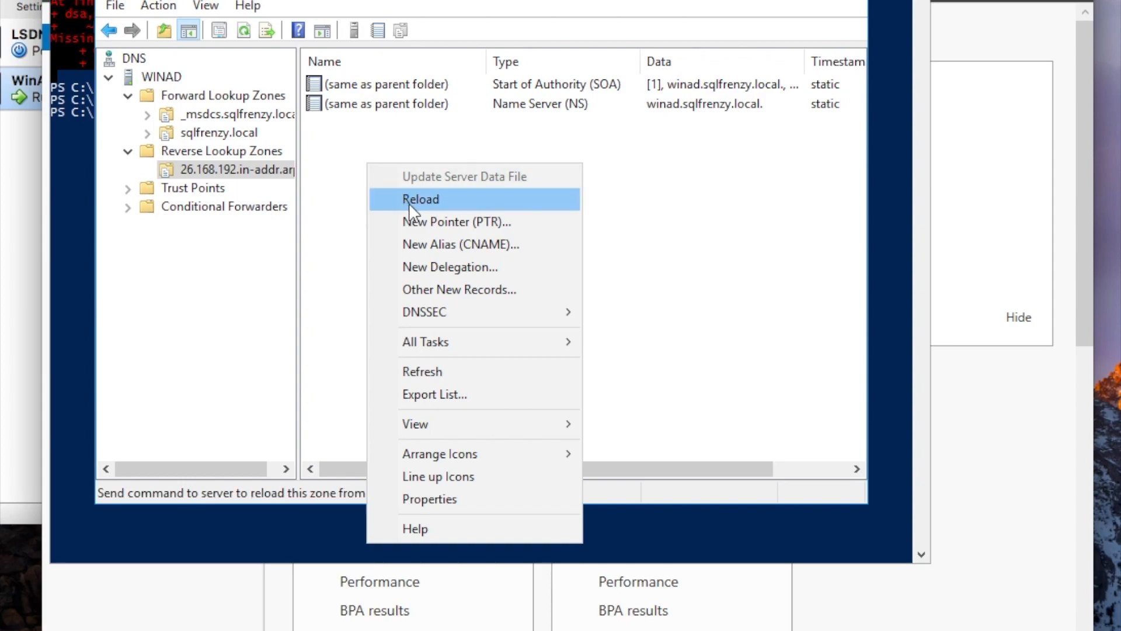
pyautogui.click(422, 223)
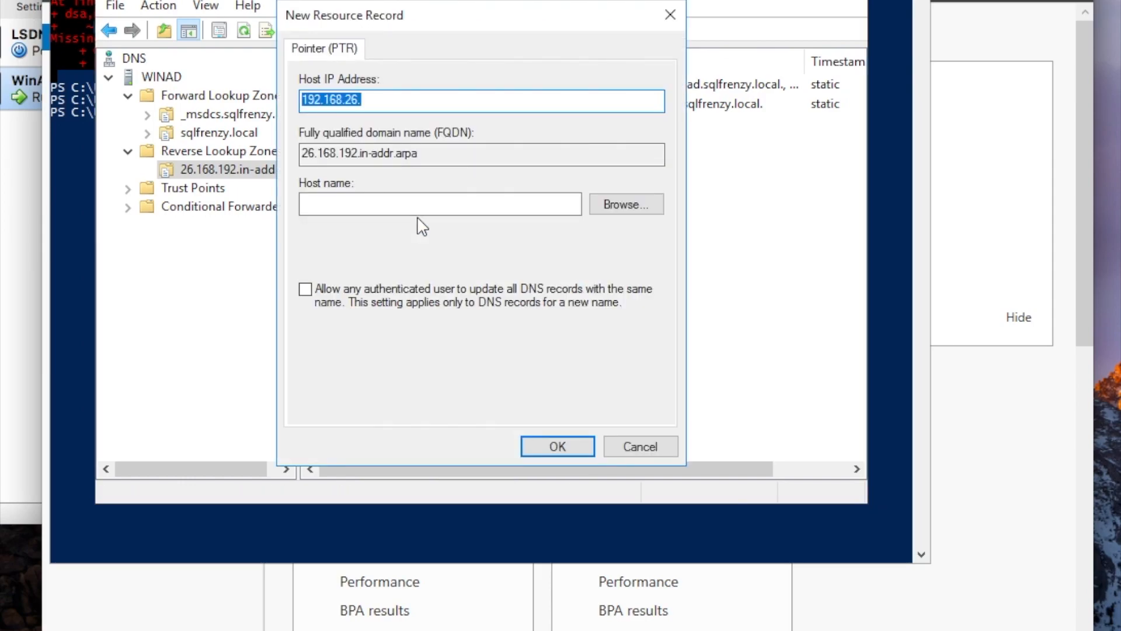
pyautogui.click(374, 103)
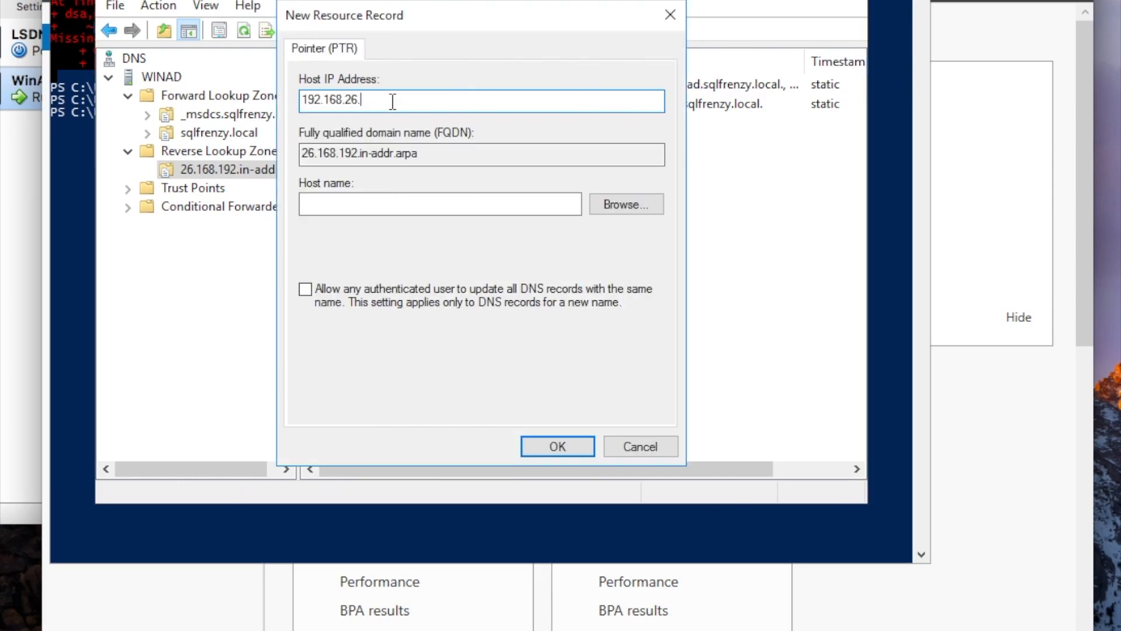
pyautogui.write('107')
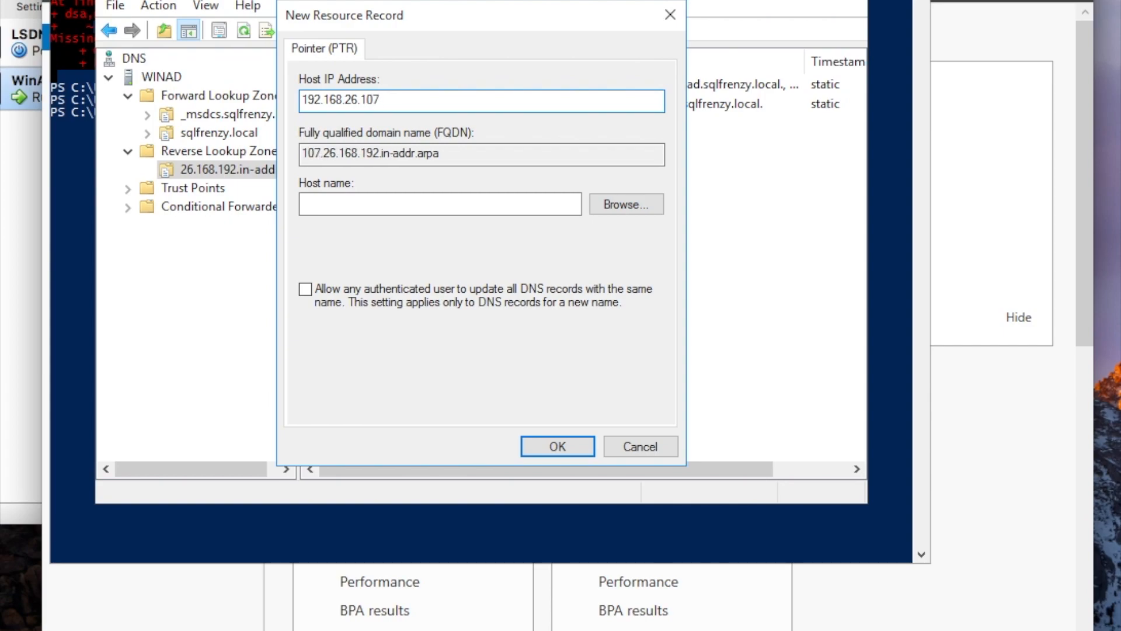
# Browse to the winad host in sqlfrenzy.local as the pointer's host name and create the PTR record.
pyautogui.click(623, 214)
pyautogui.click(362, 184)
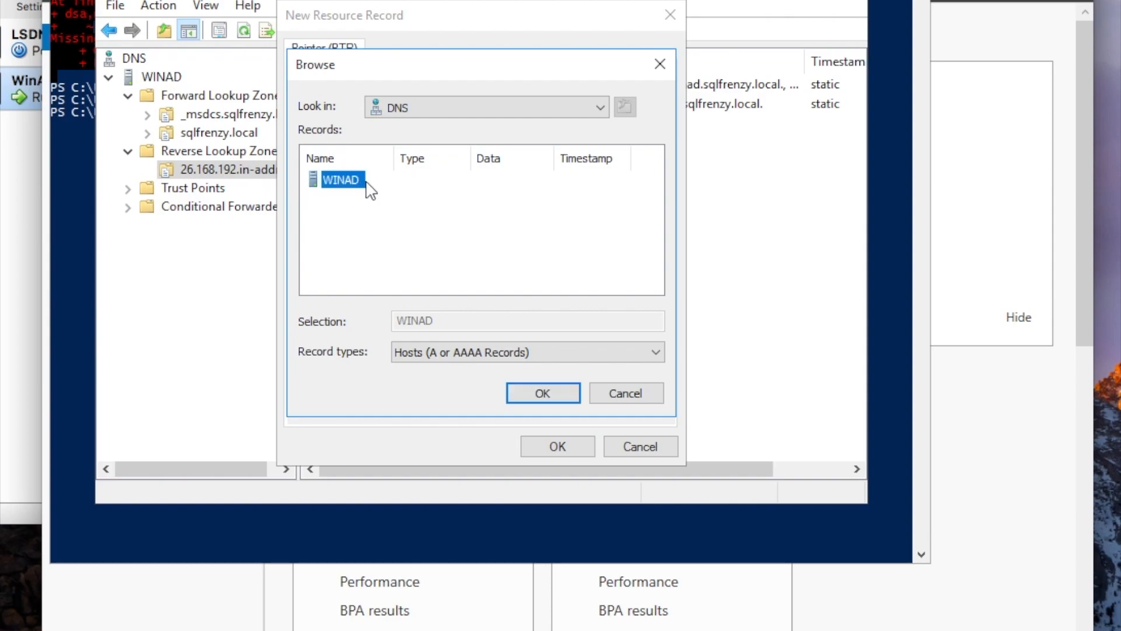
pyautogui.click(574, 396)
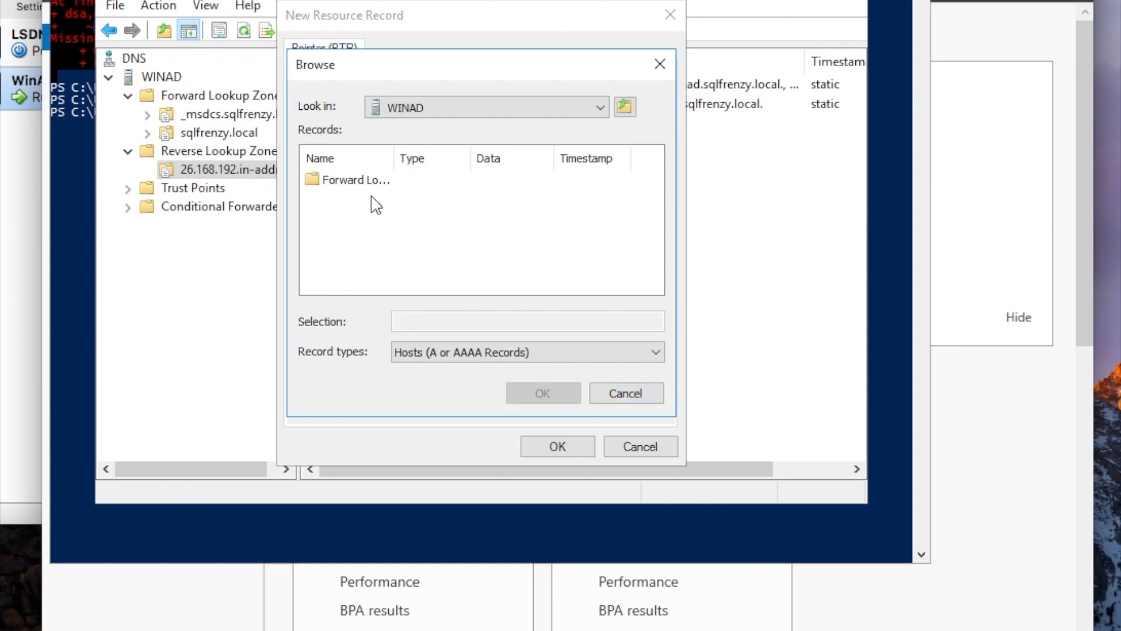
pyautogui.doubleClick(358, 181)
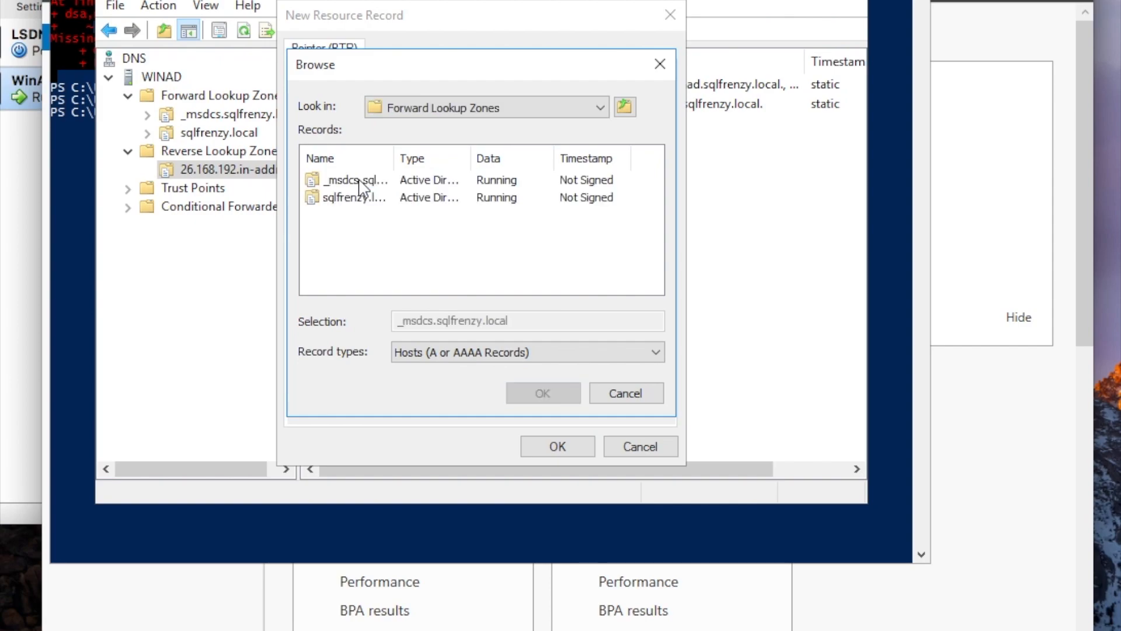
pyautogui.click(367, 199)
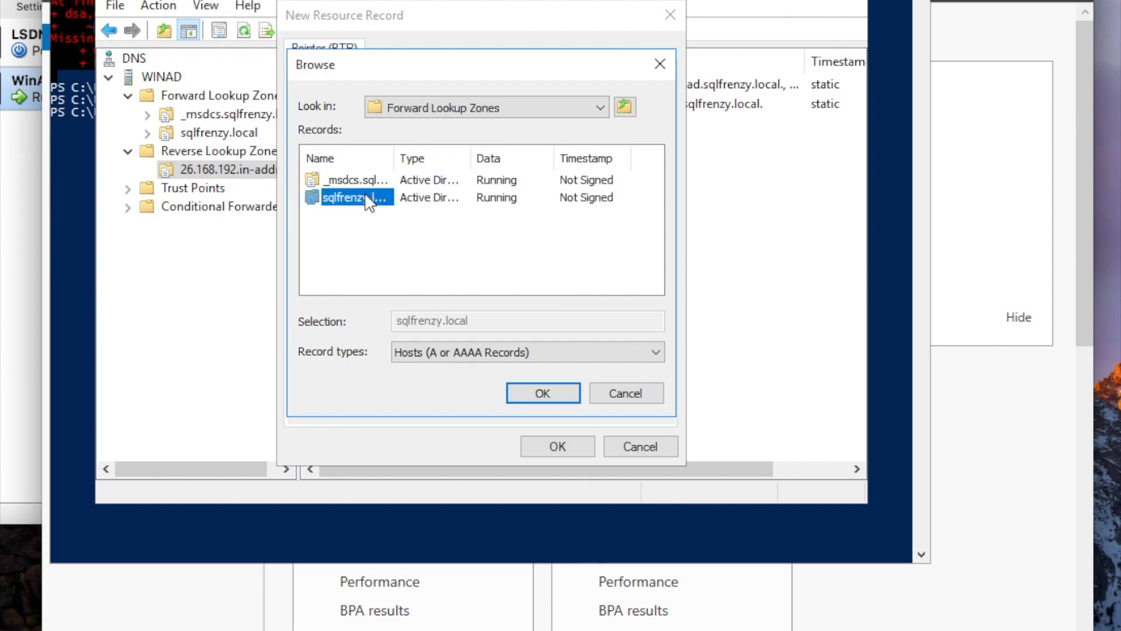
pyautogui.doubleClick(367, 199)
pyautogui.scroll(-1, 429, 241)
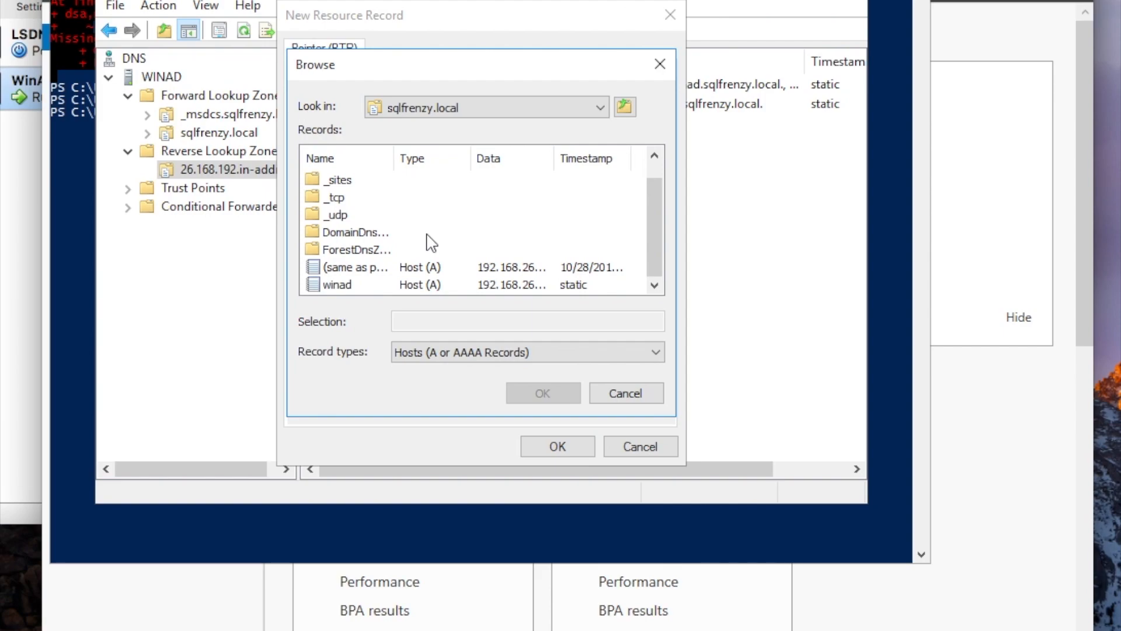
pyautogui.click(332, 284)
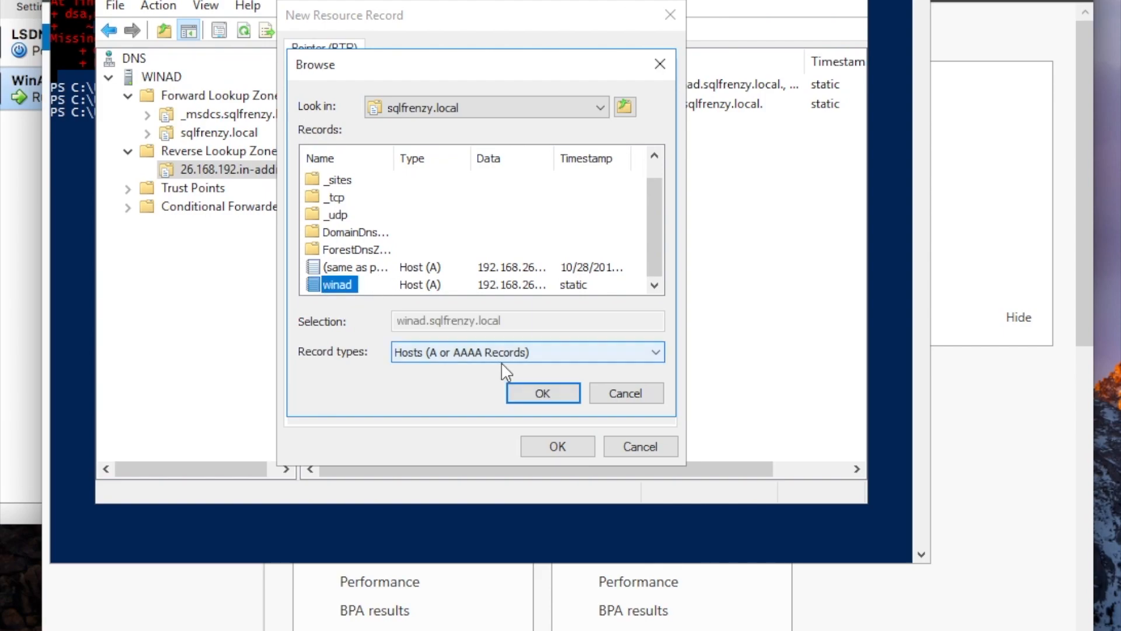
pyautogui.click(523, 392)
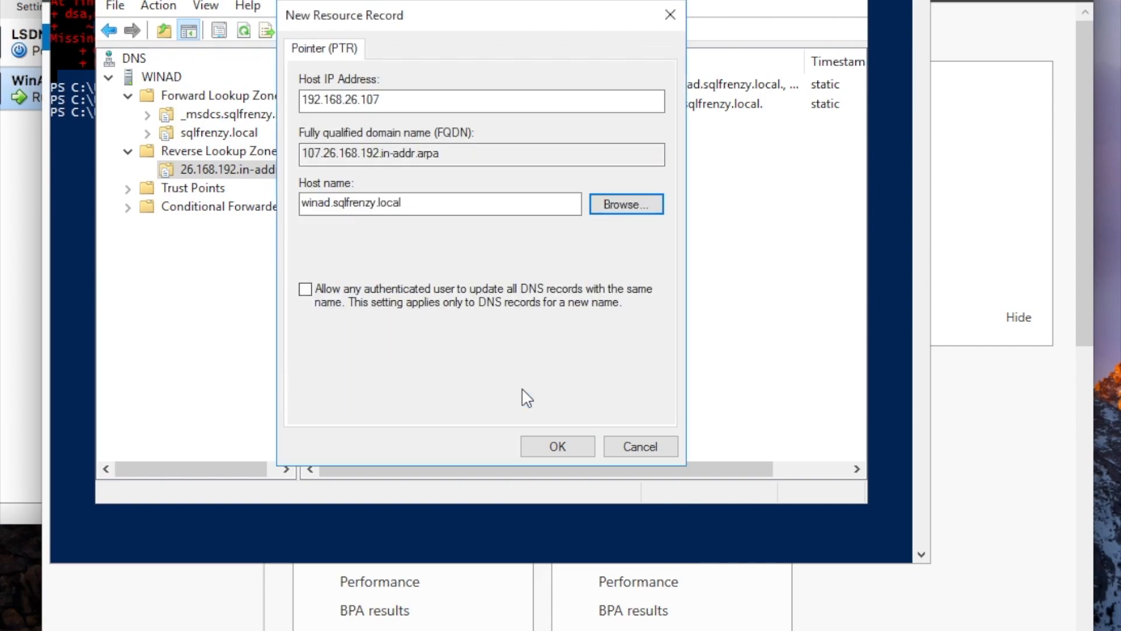
pyautogui.click(560, 445)
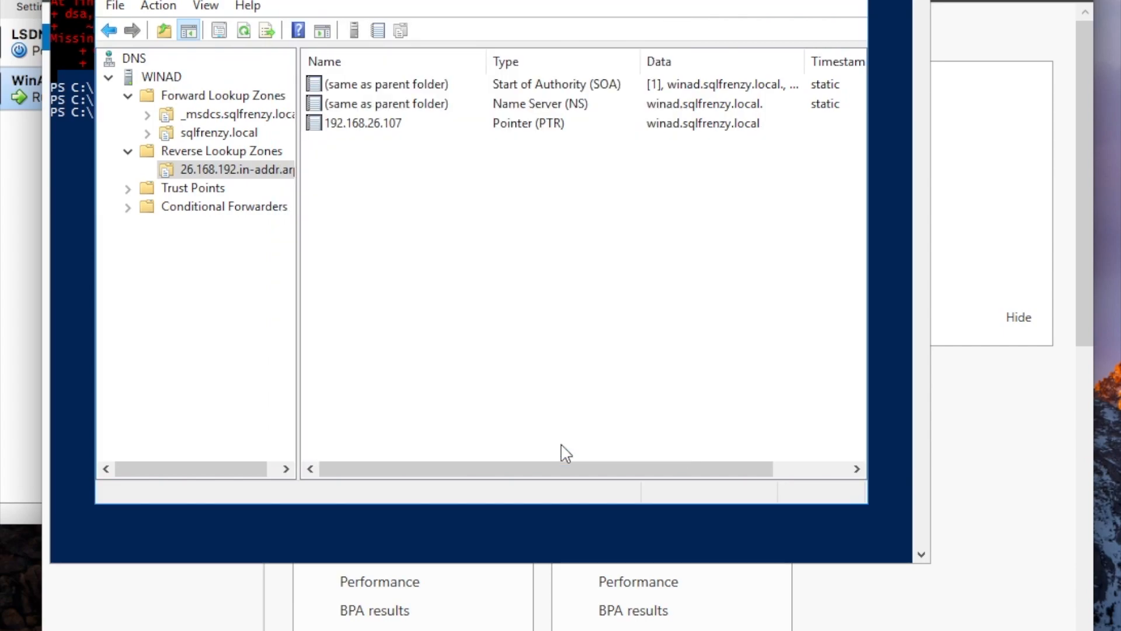